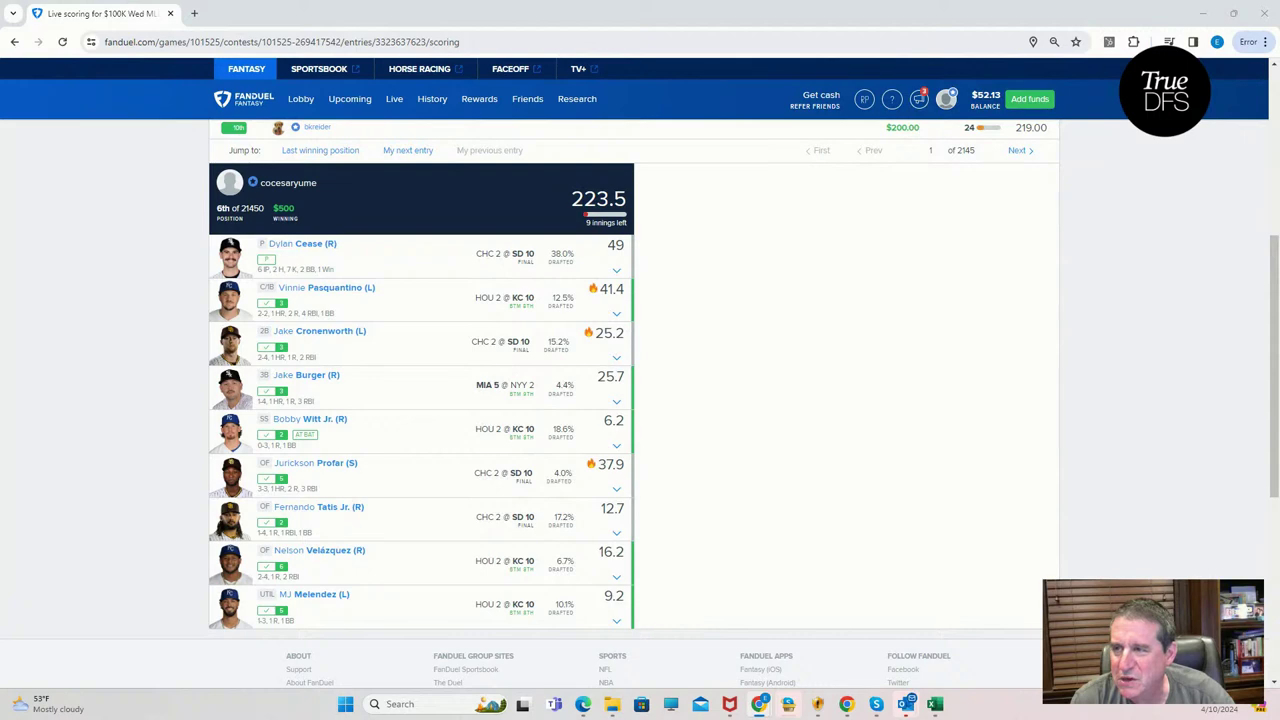
Step: Switch to the DraftKings window showing the NHL $30K Top Shelf contest and maximize it
key(alt+Tab)
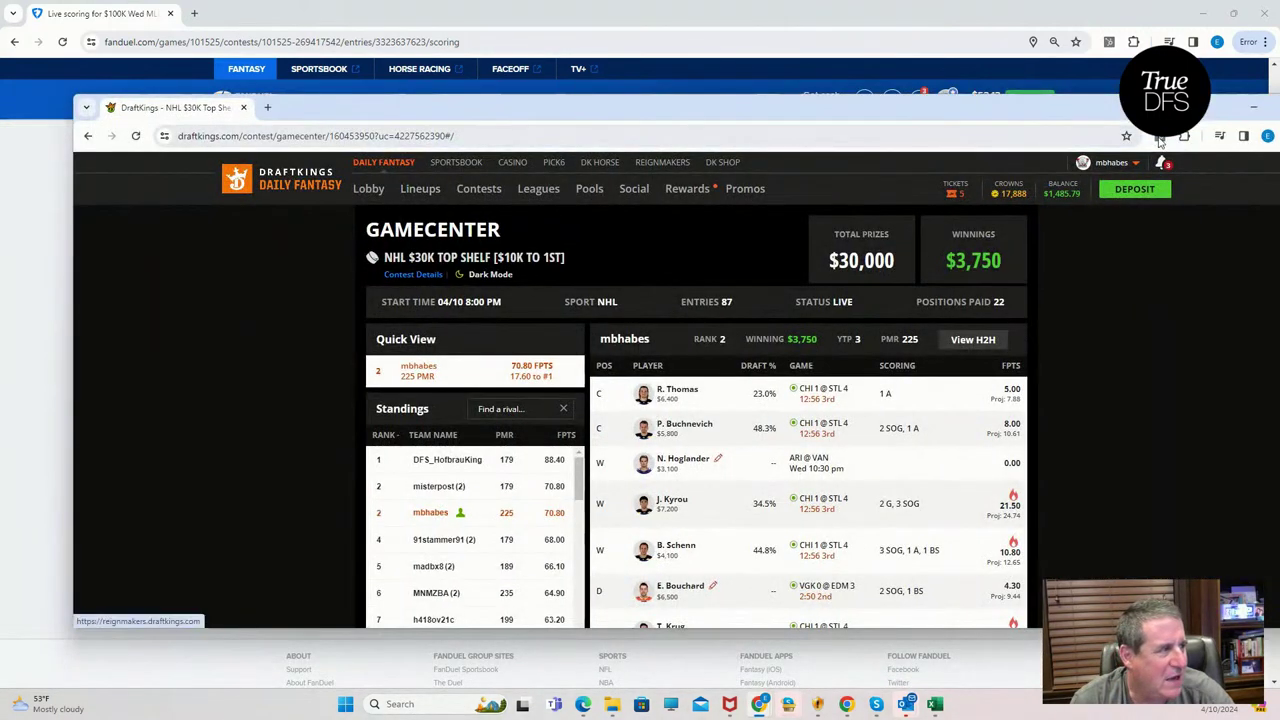
drag(1049, 115, 977, 115)
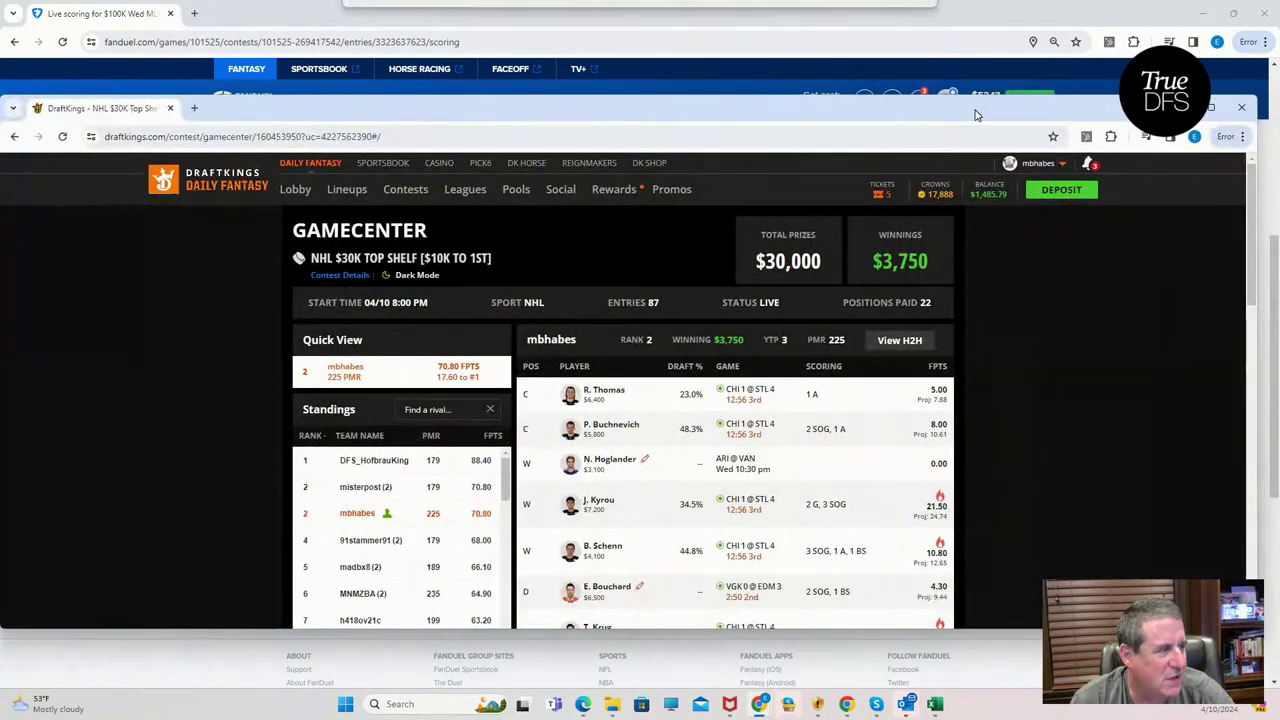
click(1209, 108)
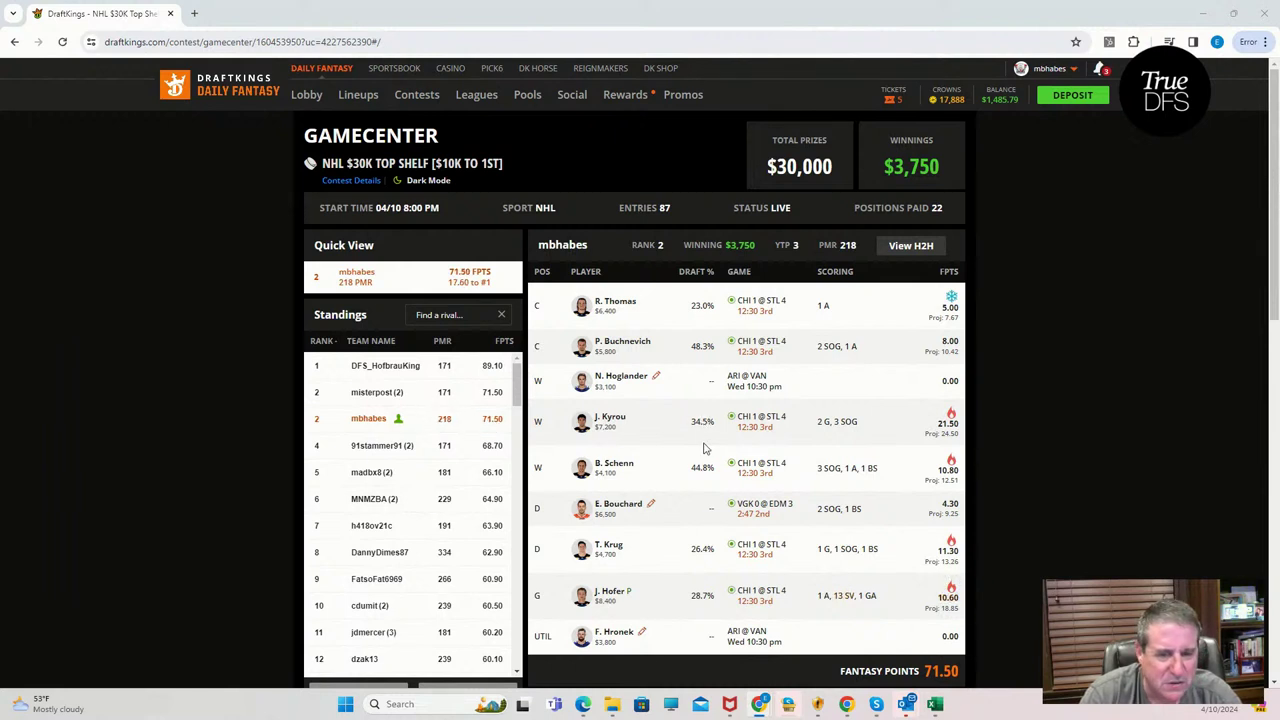
Step: From the list of live contests, open the second-place NHL $20K Kick Save entry
click(424, 100)
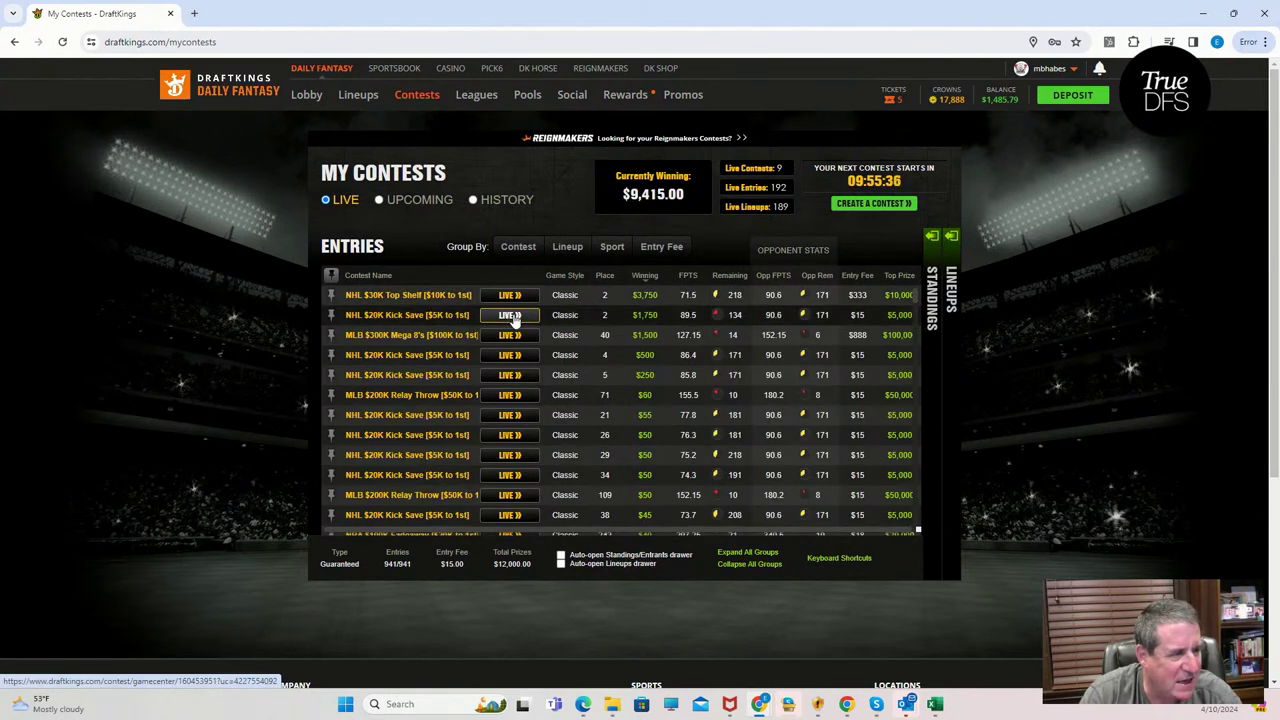
click(513, 316)
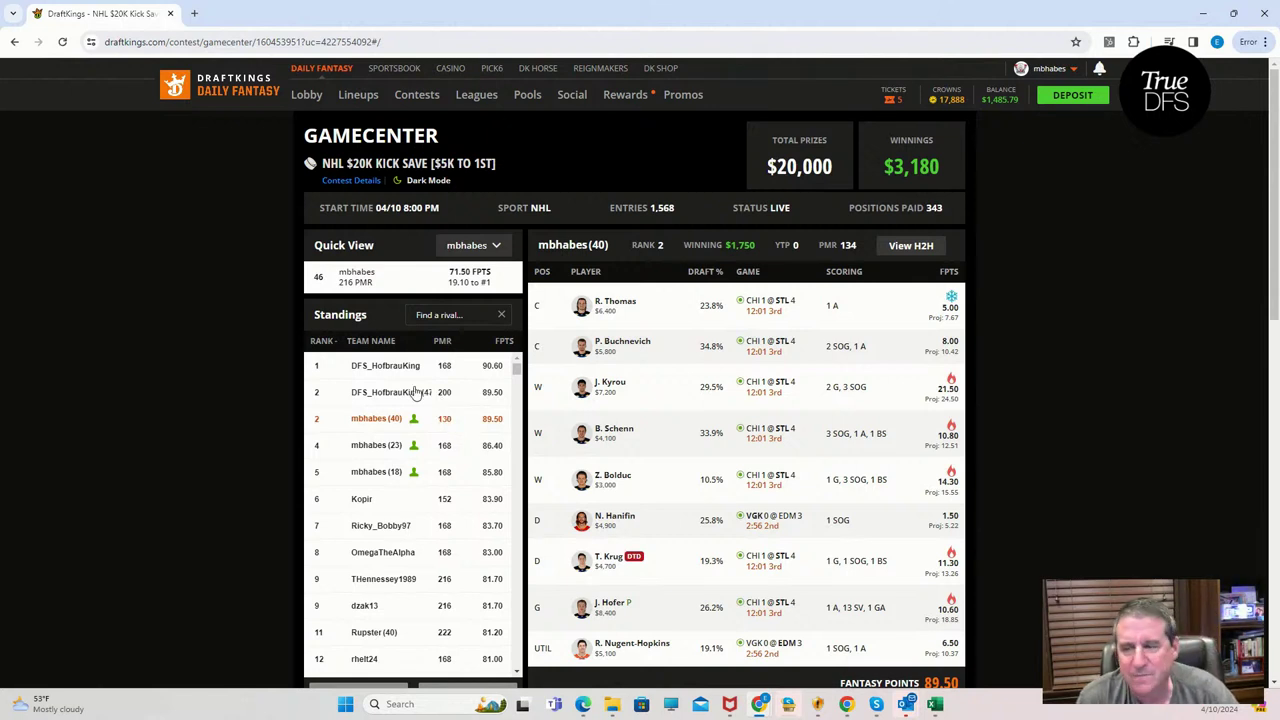
Step: Return to the live contest list and sort the entries by entry fee, highest first
click(415, 95)
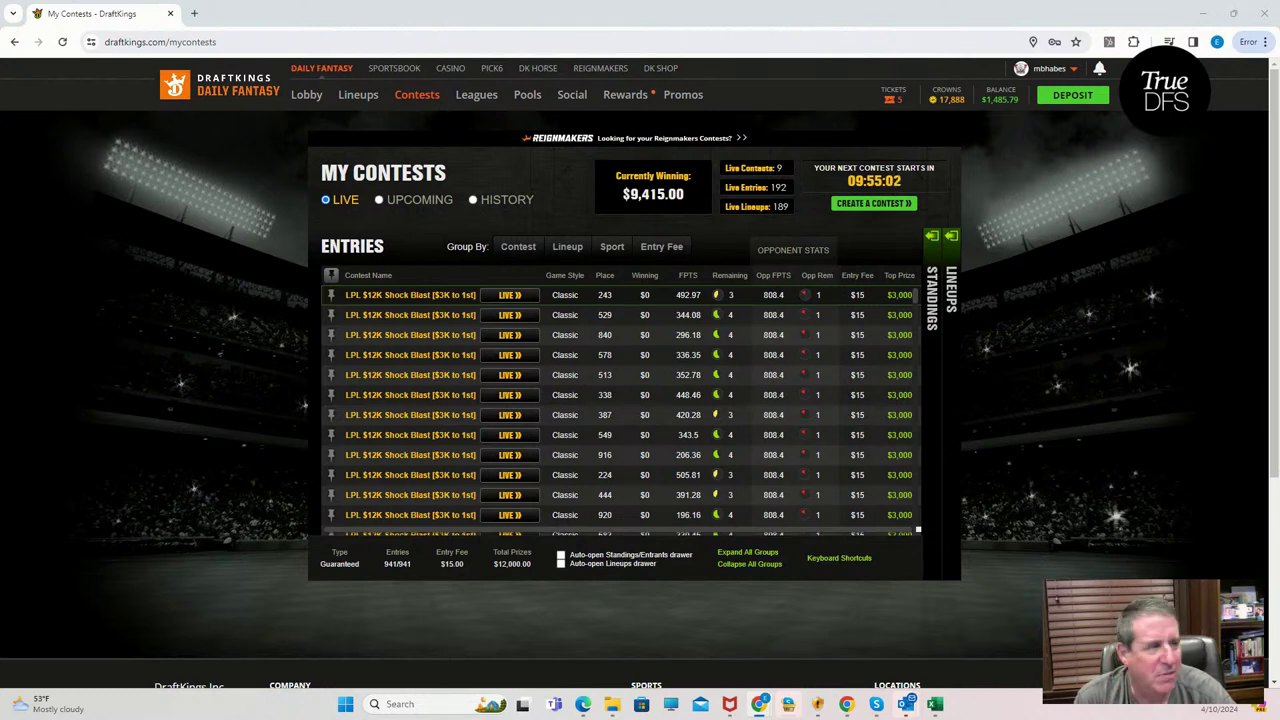
click(854, 276)
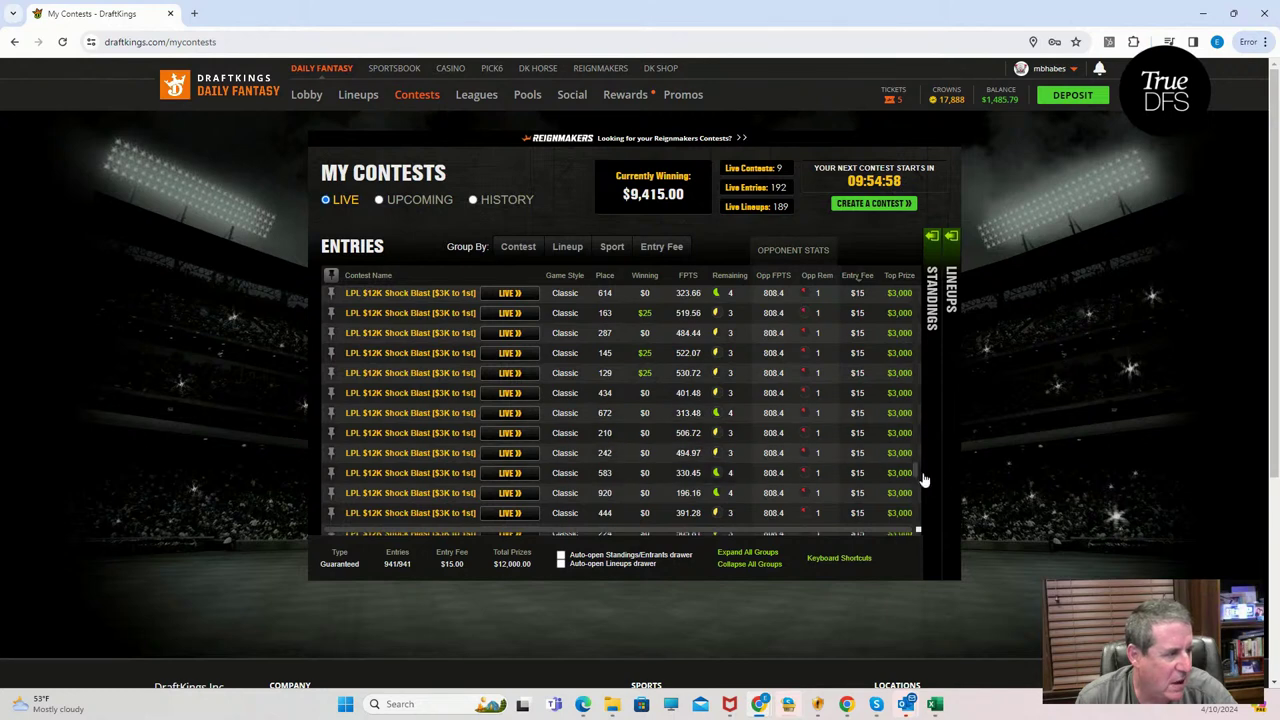
click(908, 265)
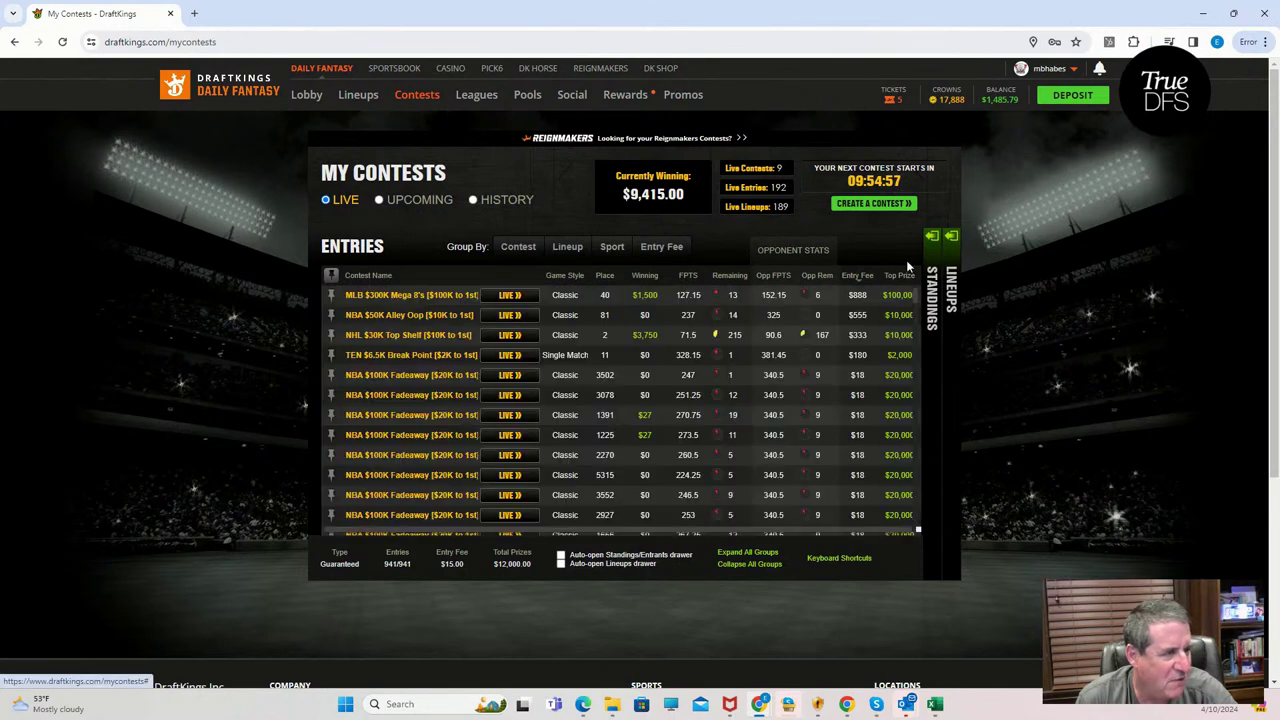
Step: Open the live MLB $300K Mega 8's contest and review the entry's standing and lineup
click(510, 296)
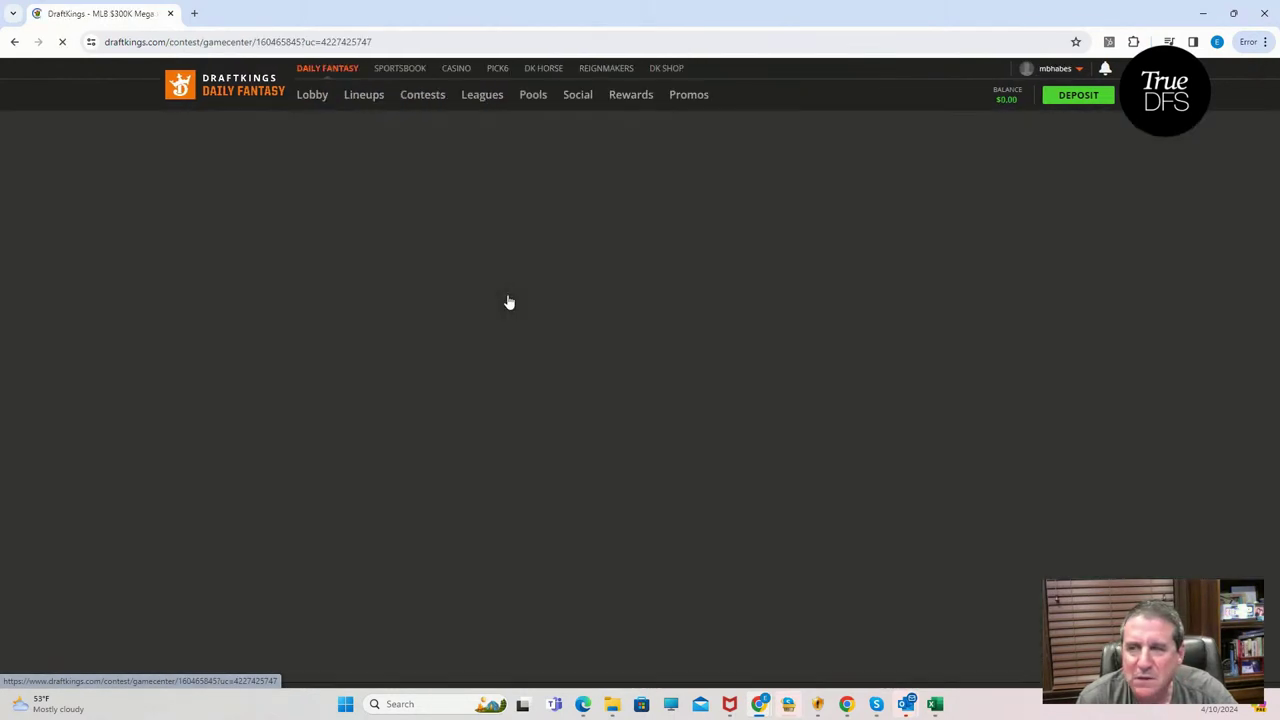
scroll(518, 500, down, 2)
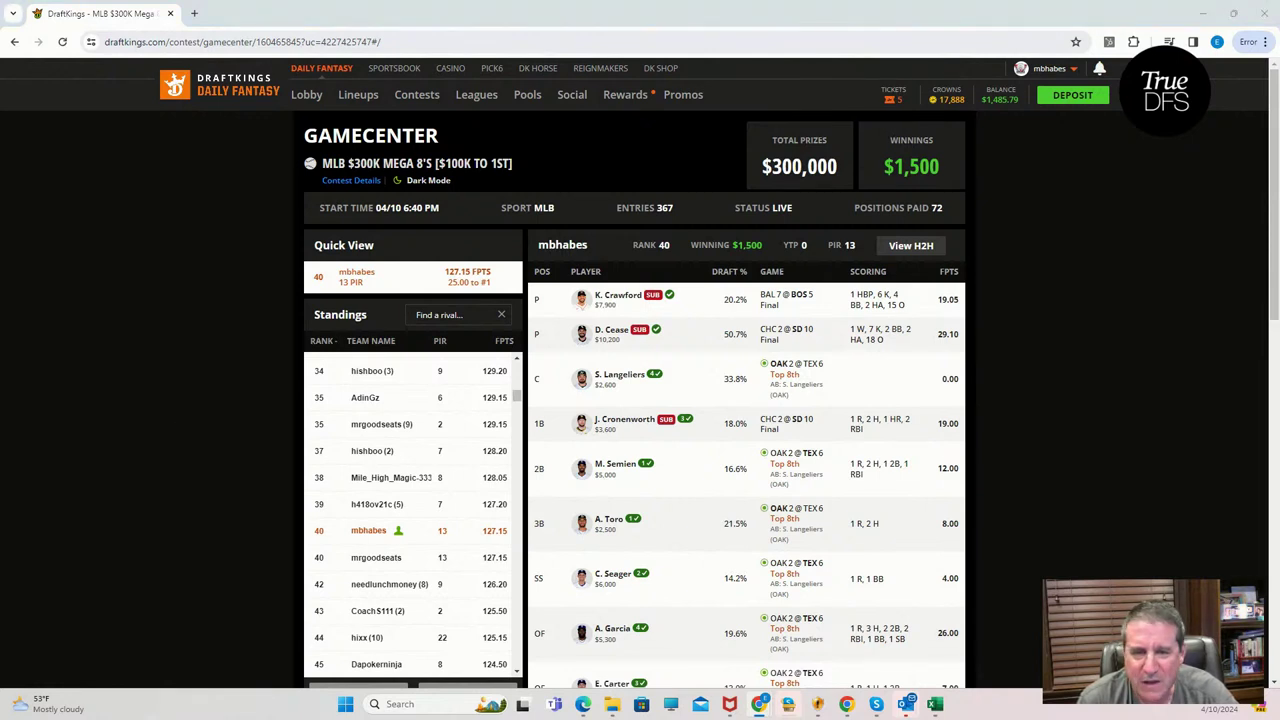
scroll(725, 500, down, 1)
scroll(725, 500, down, 1)
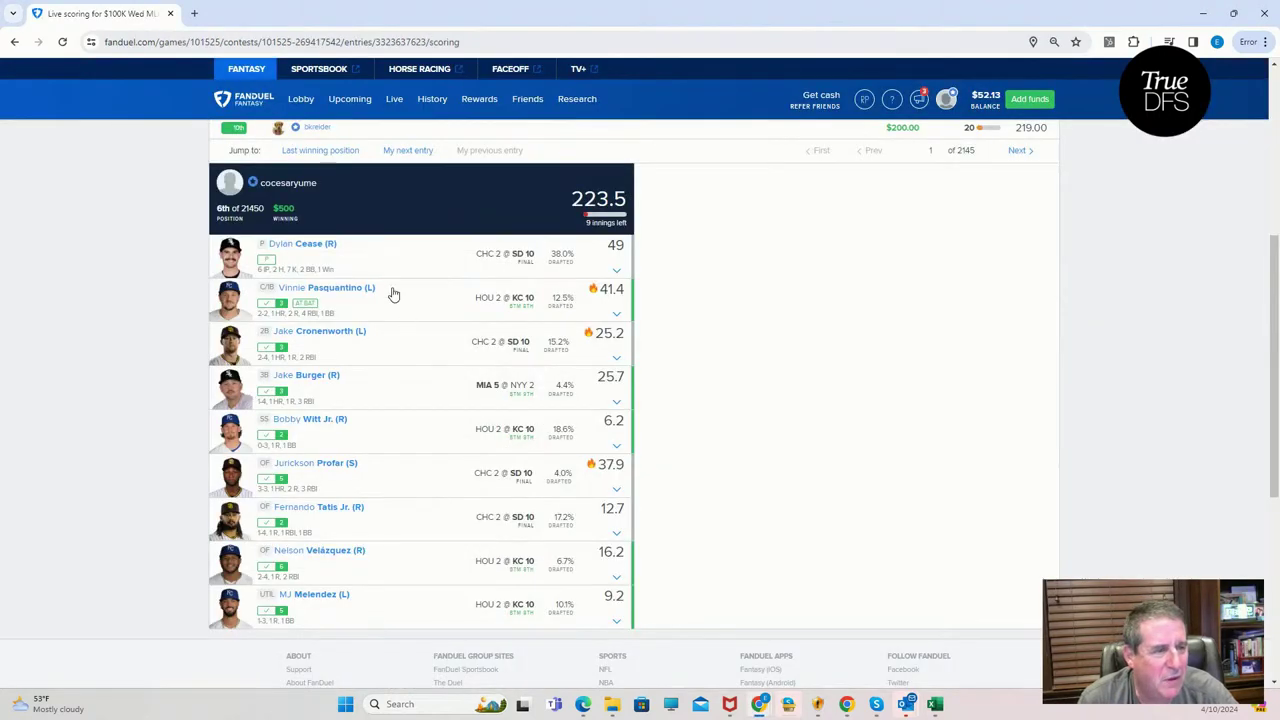
Step: Switch to FanDuel and review the $100K Wed MLB Squeeze leaderboard and the selected entry's player scores
scroll(395, 292, up, 2)
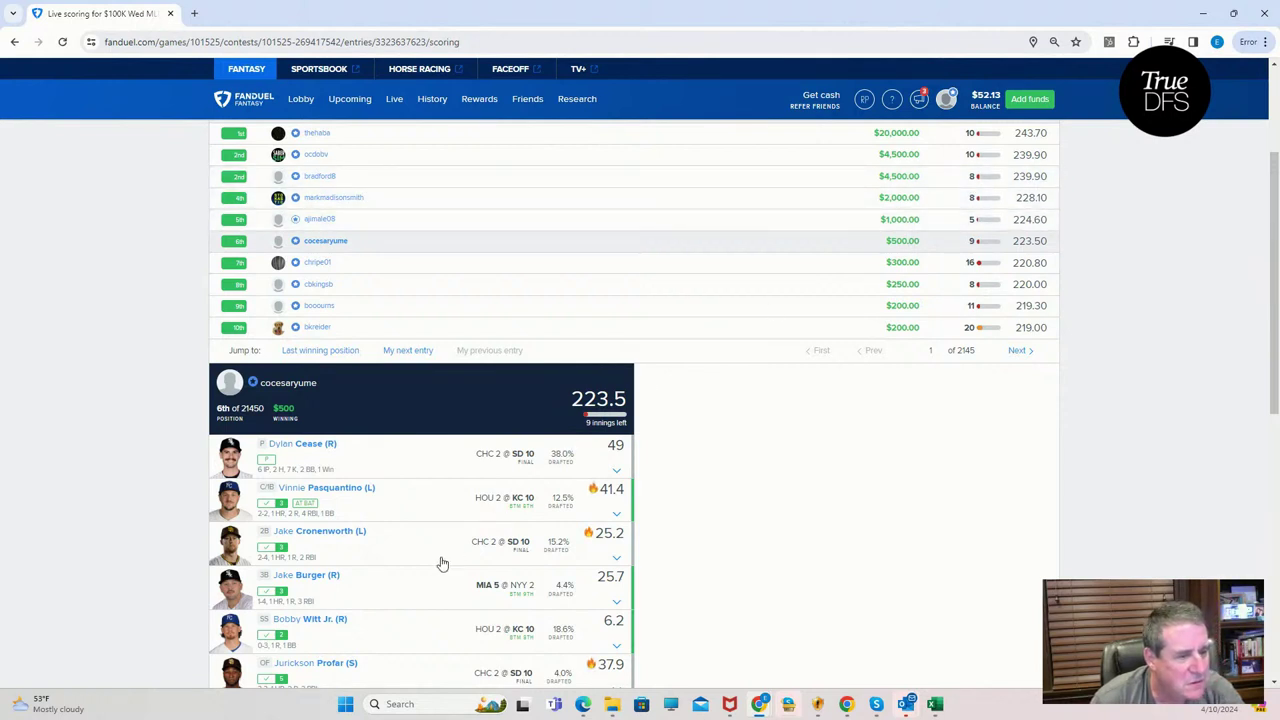
scroll(442, 562, down, 2)
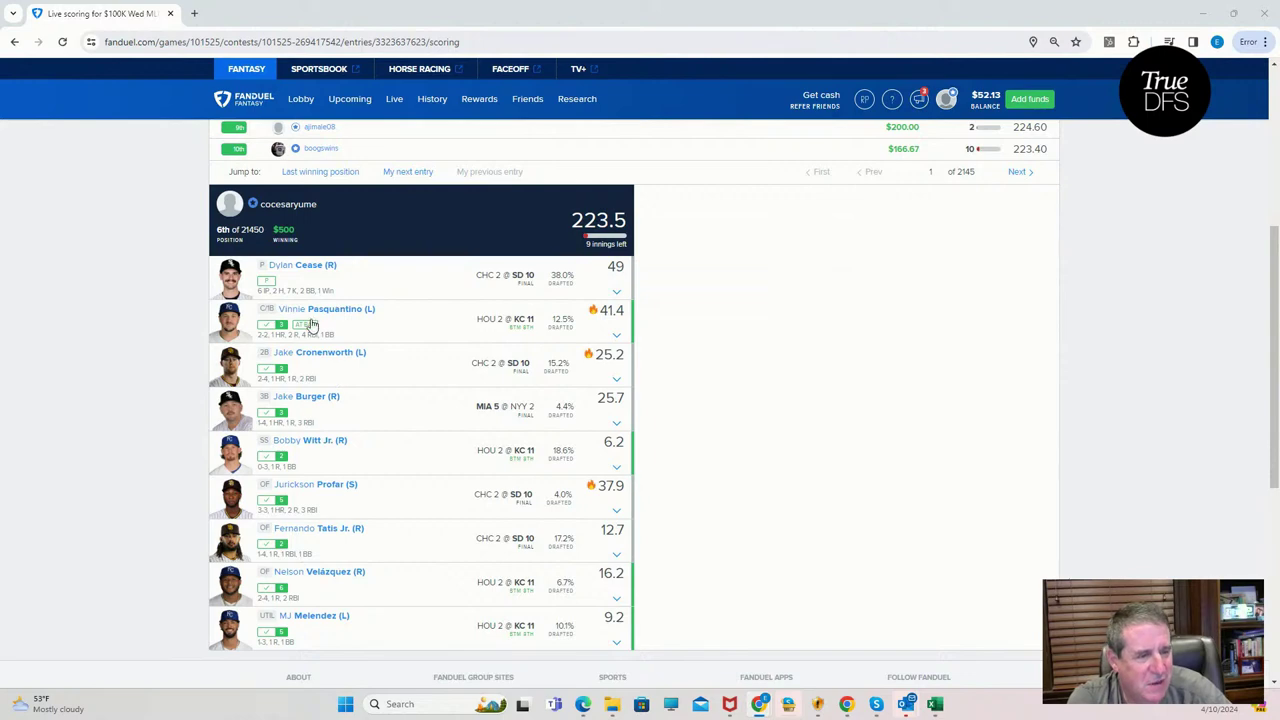
scroll(694, 340, up, 4)
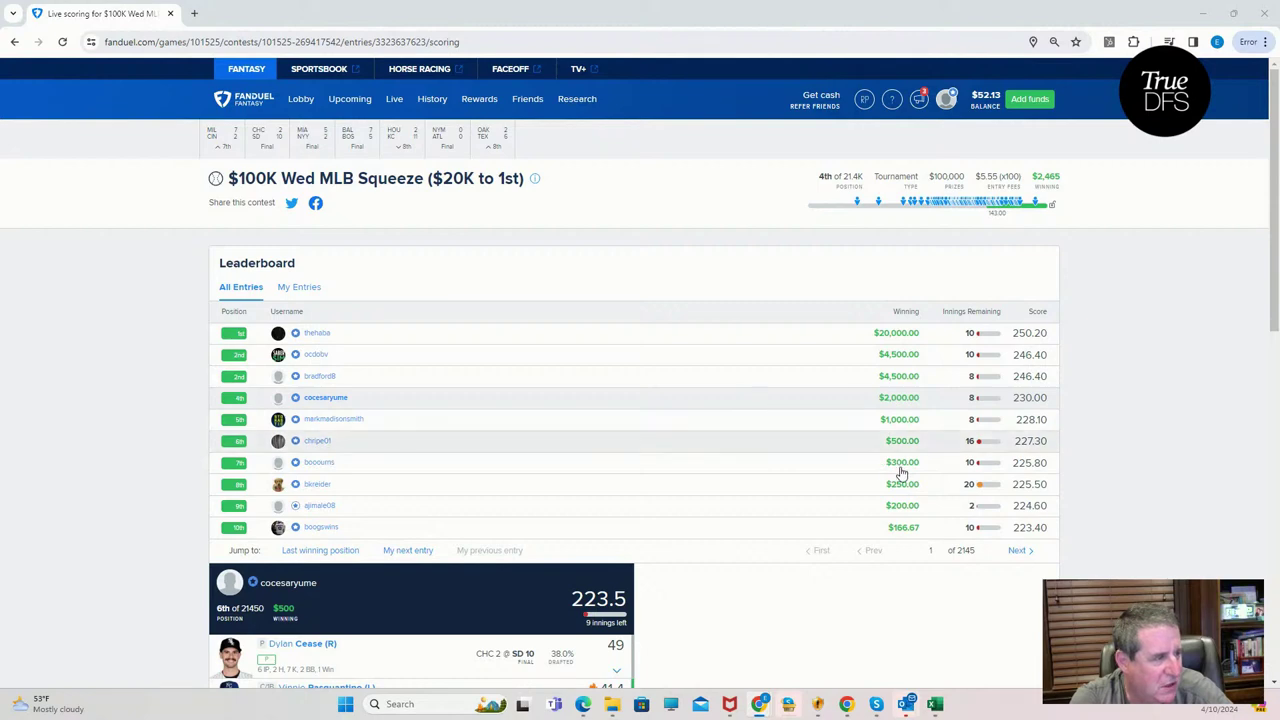
Step: Open the eighth-place entry on the leaderboard and compare its lineup side by side with the selected entry
click(322, 490)
scroll(808, 582, down, 5)
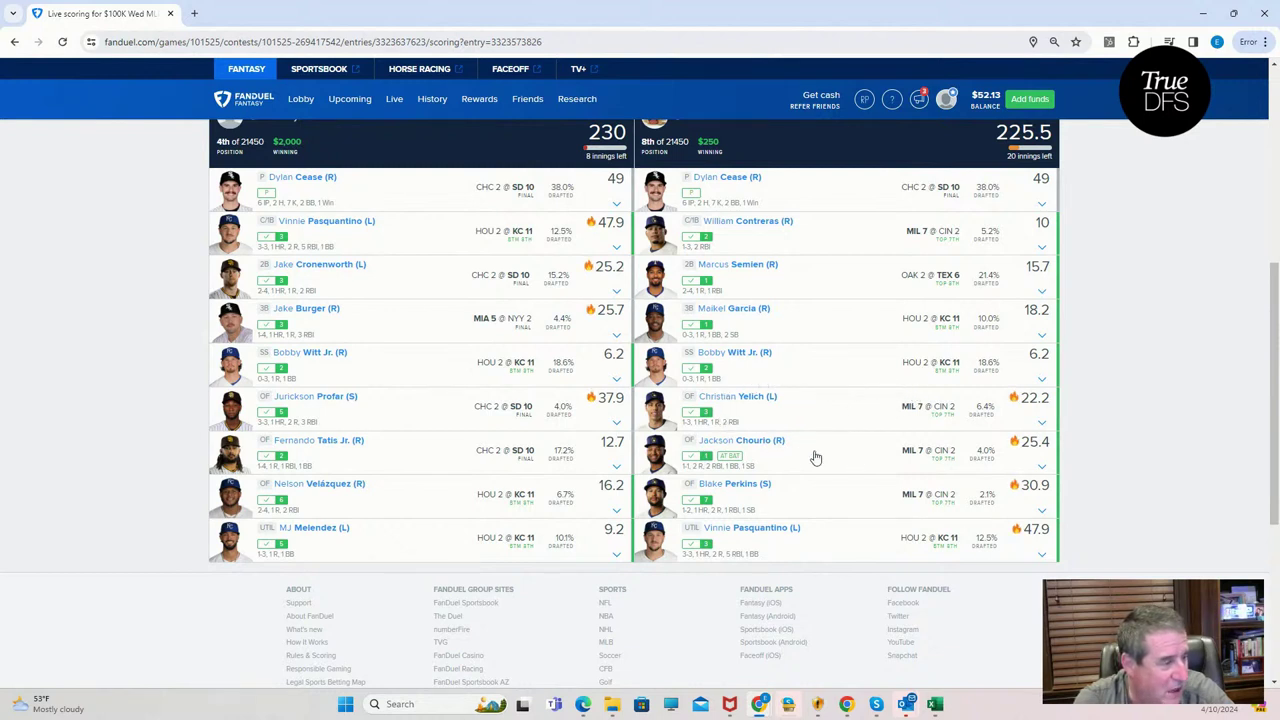
scroll(766, 382, up, 1)
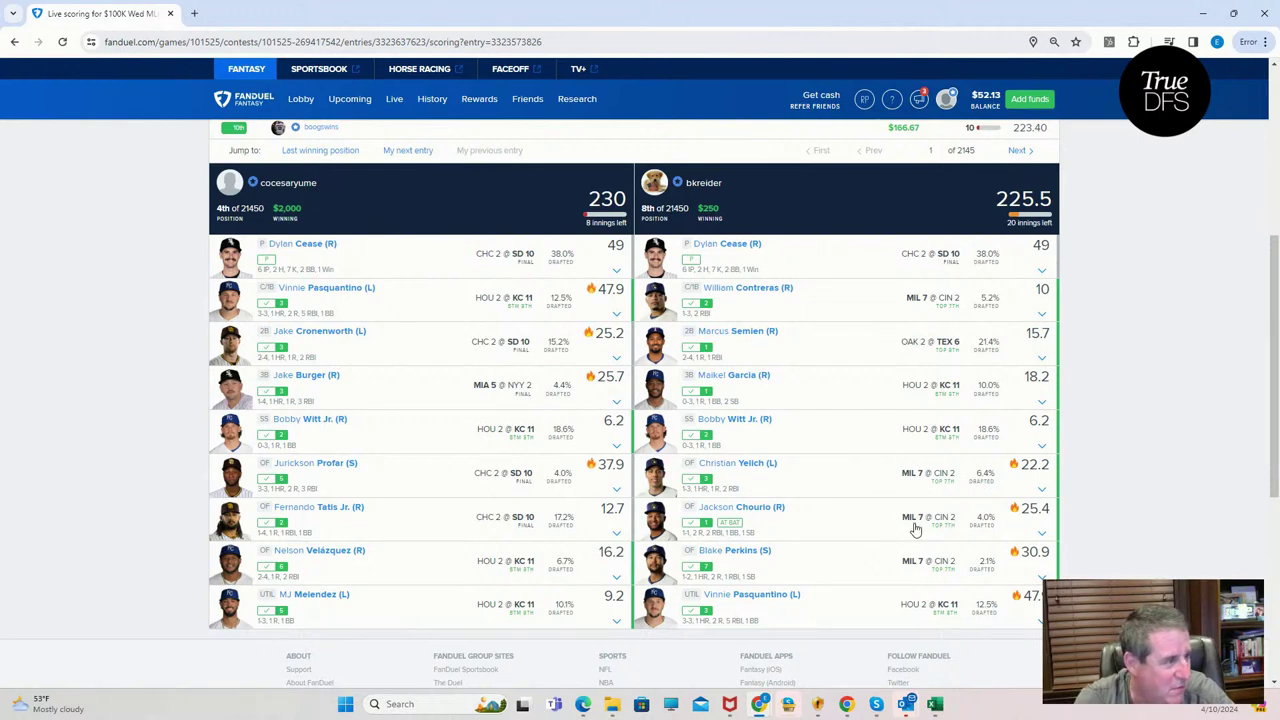
scroll(900, 430, up, 5)
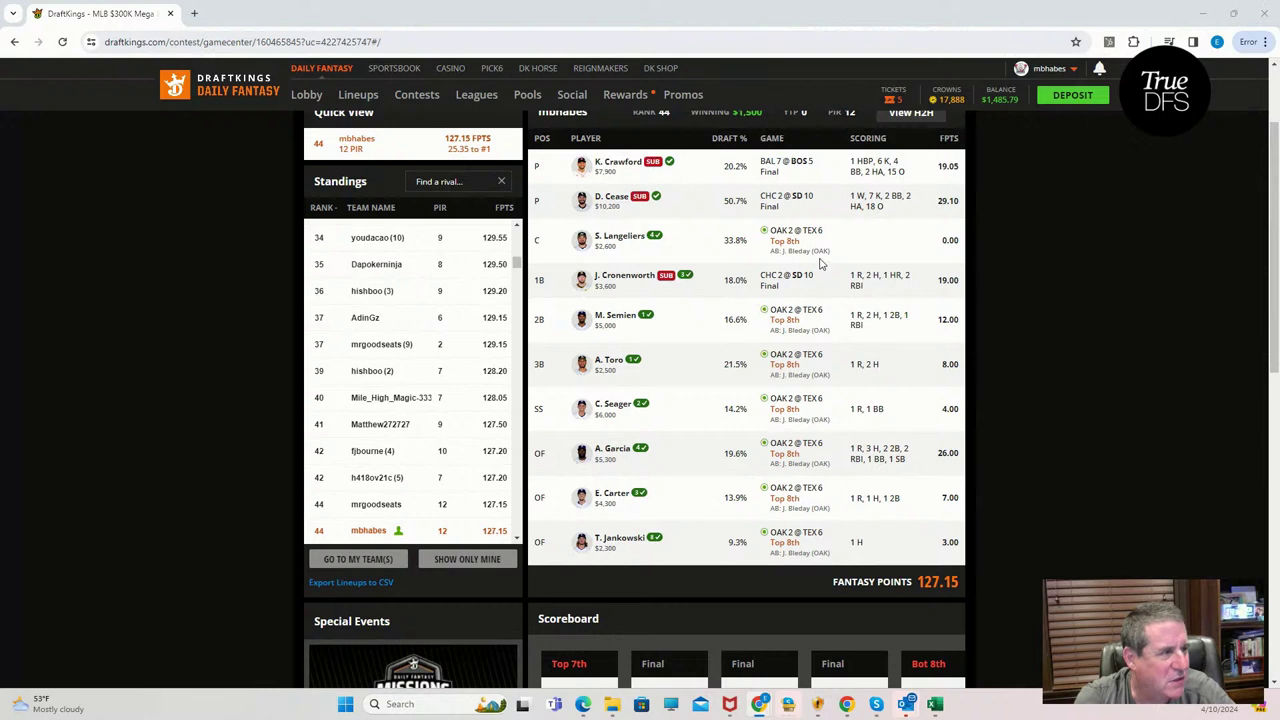
Step: Switch back to DraftKings and display only the live NBA lineups
scroll(729, 316, up, 1)
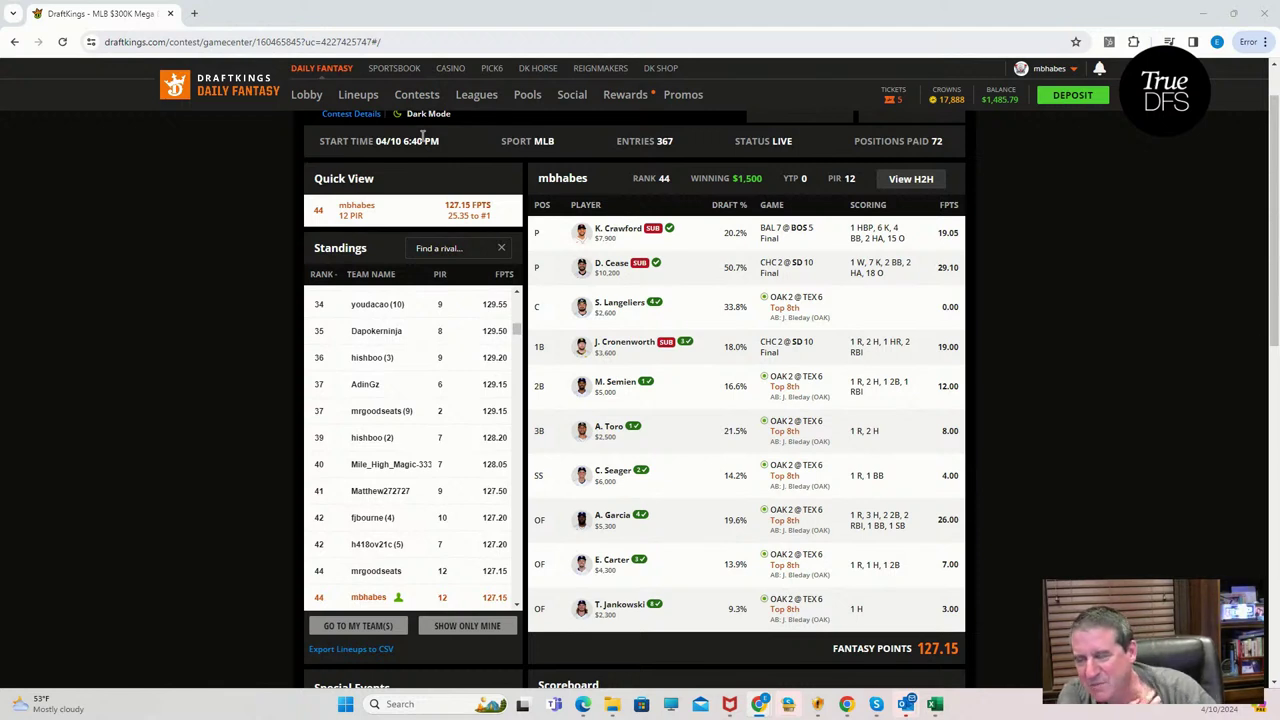
click(366, 99)
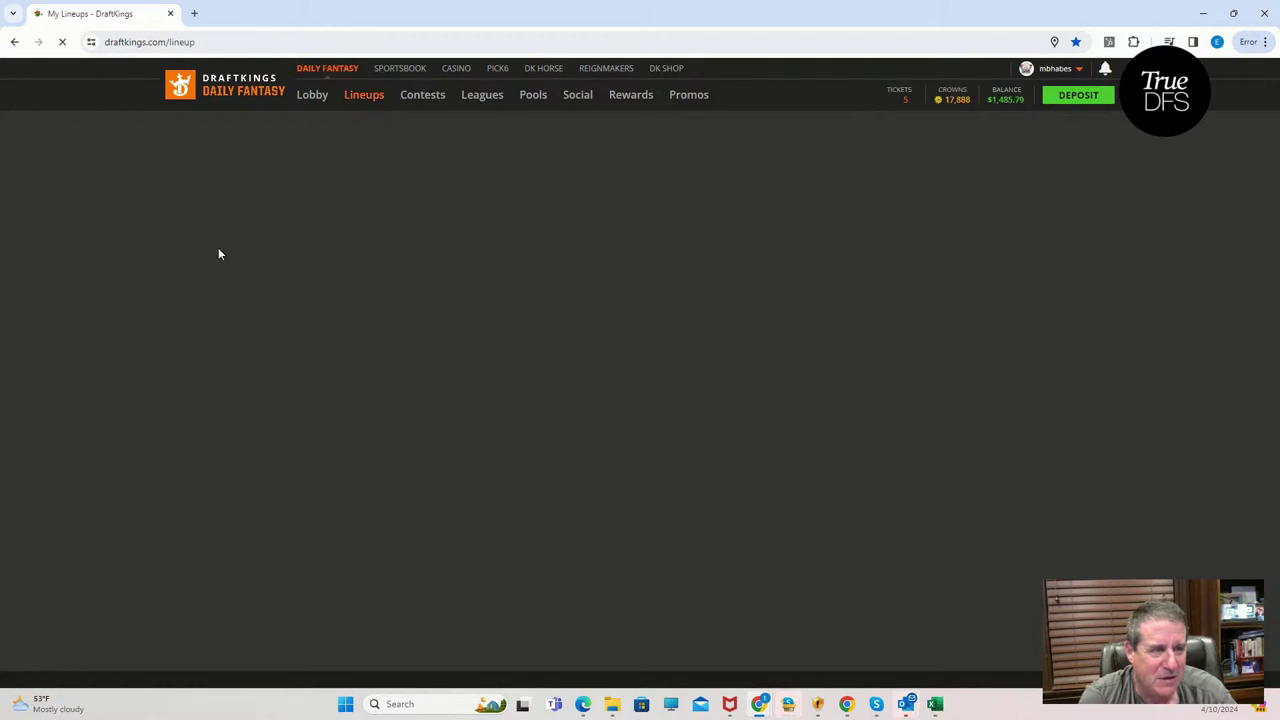
click(174, 206)
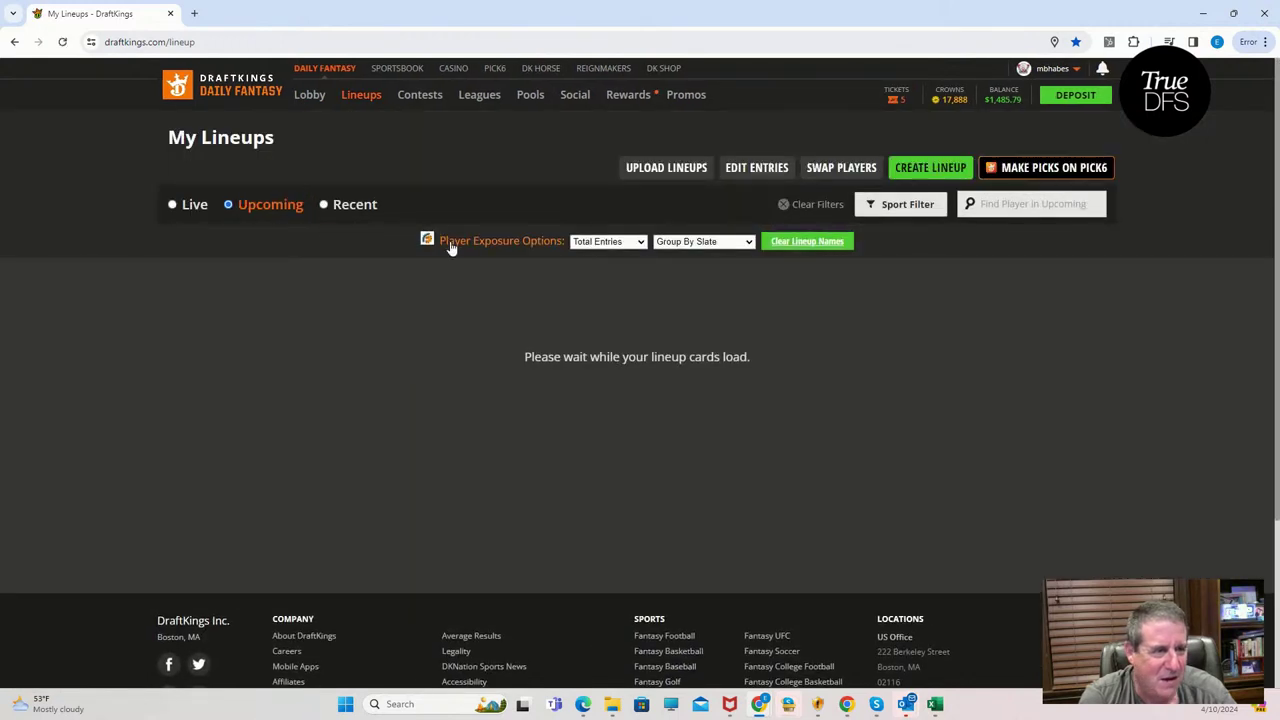
click(870, 206)
click(866, 235)
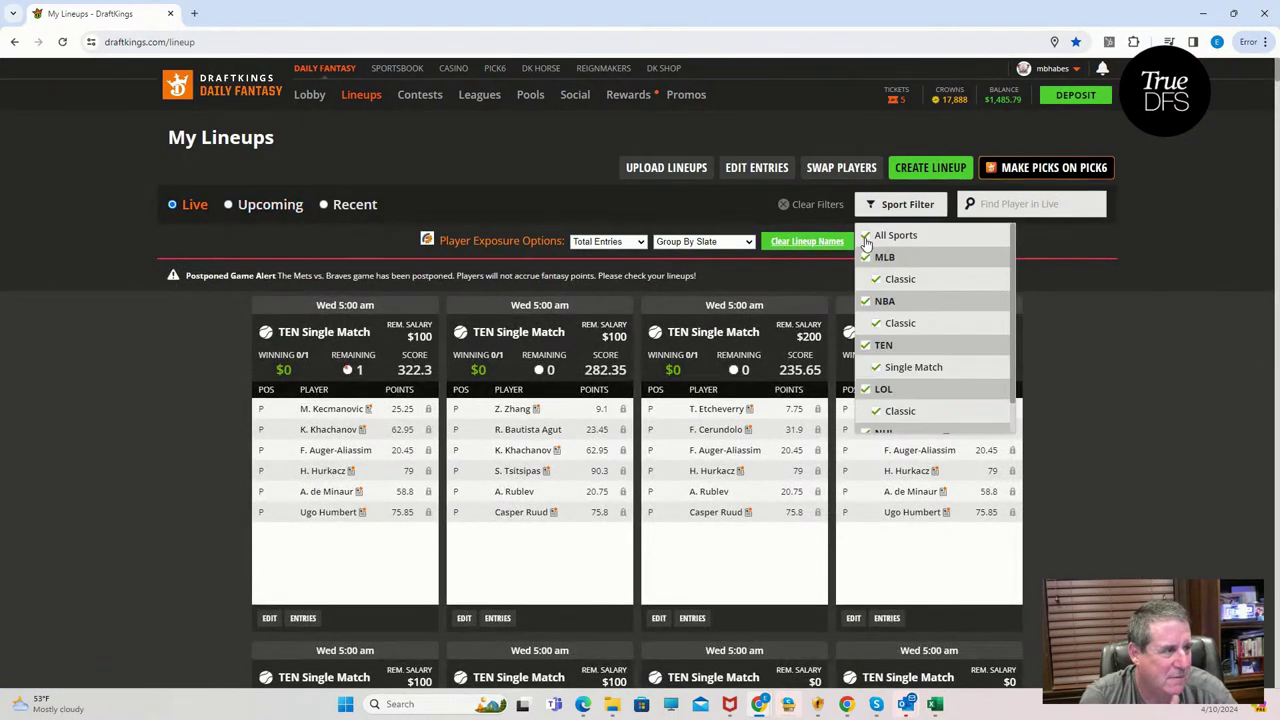
click(866, 301)
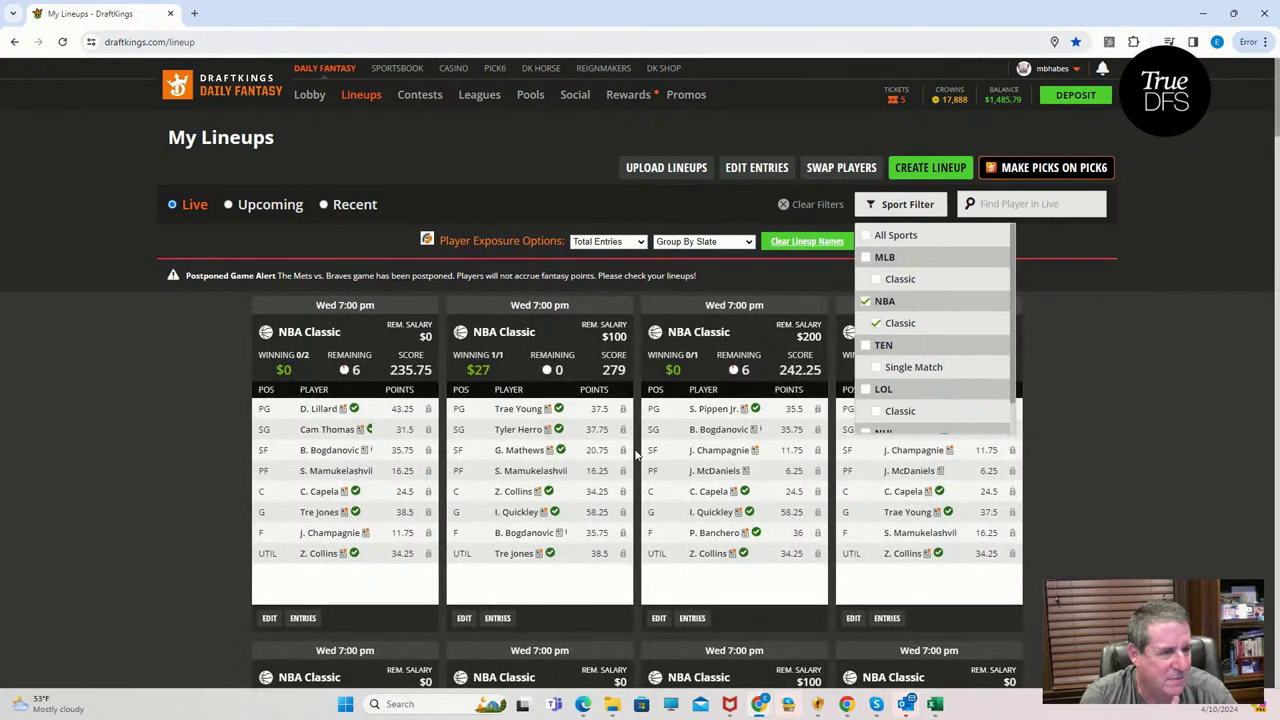
Step: View the first NBA lineup's contest entries and open the NBA $100K Fadeaway contest
scroll(600, 470, down, 1)
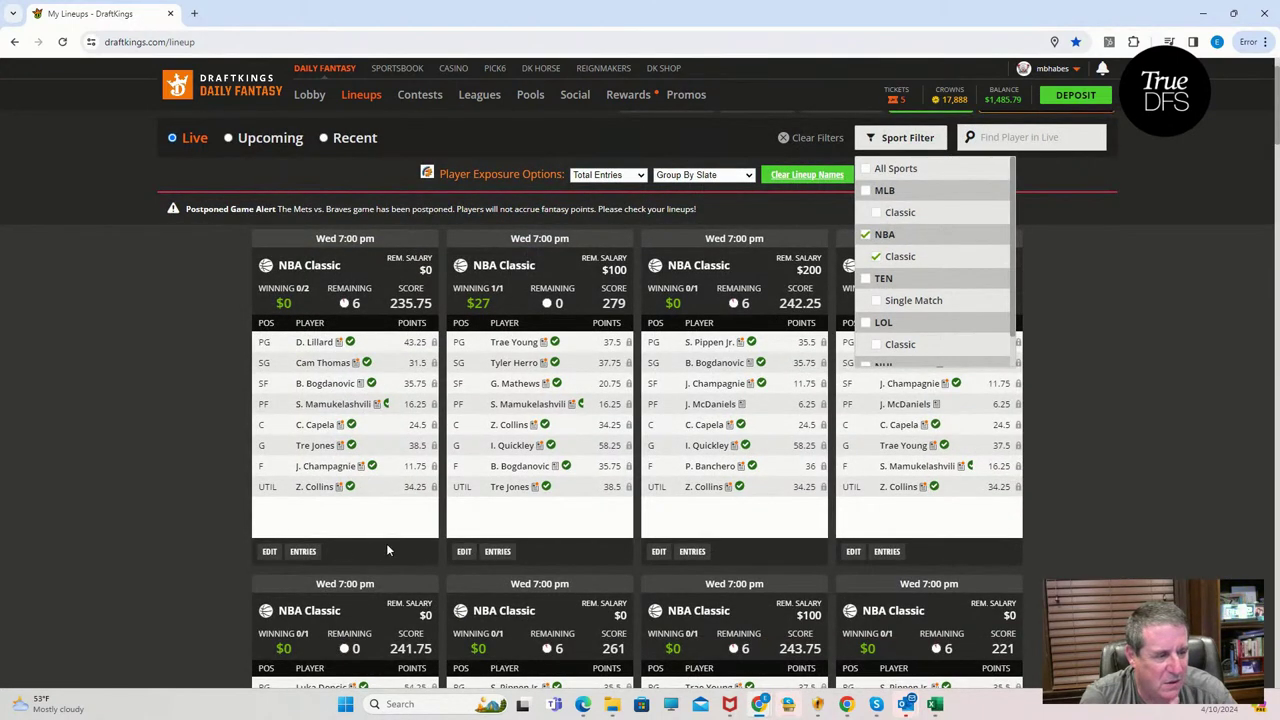
click(303, 551)
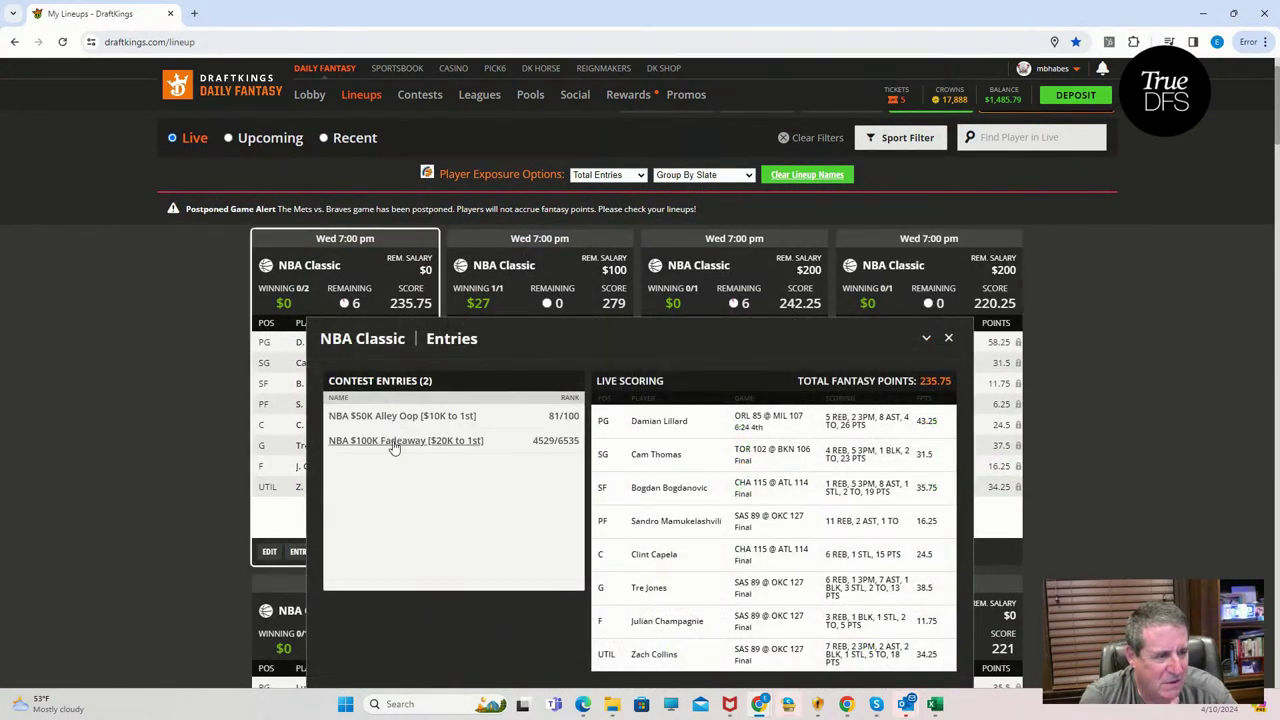
click(392, 442)
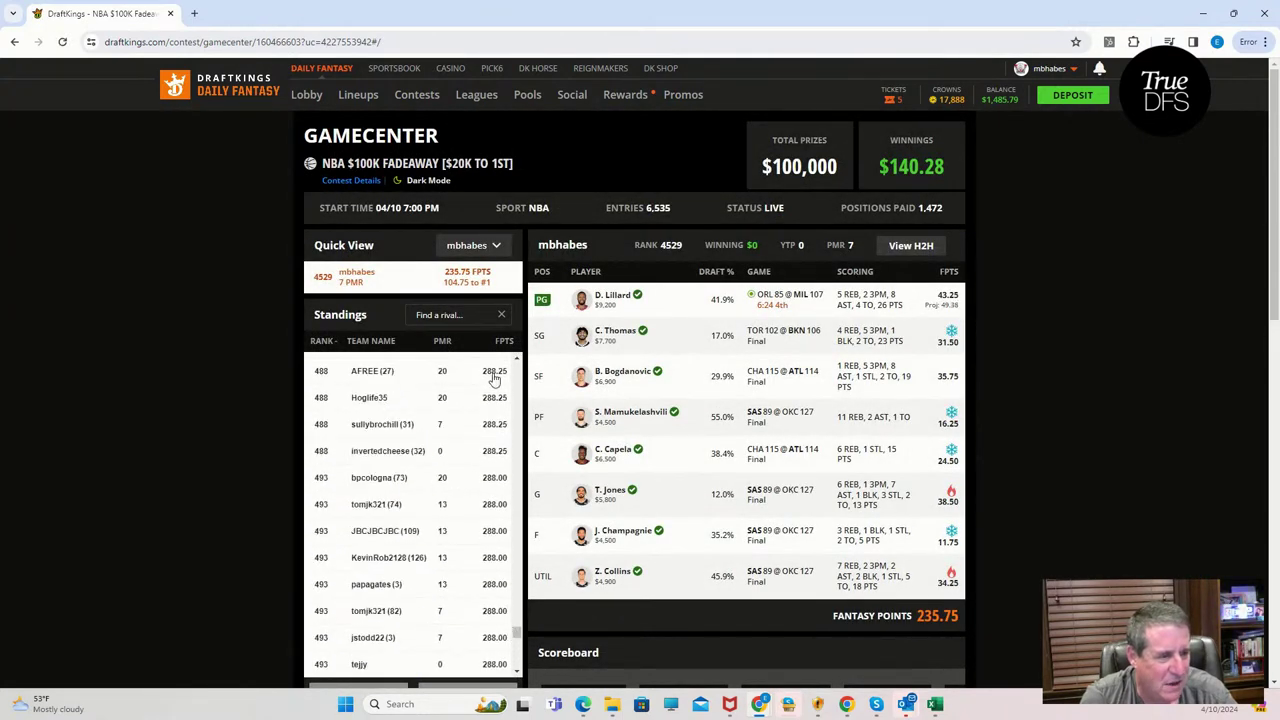
Step: Find the account's own entry (8) in the NBA standings and display its lineup
drag(517, 633, 516, 648)
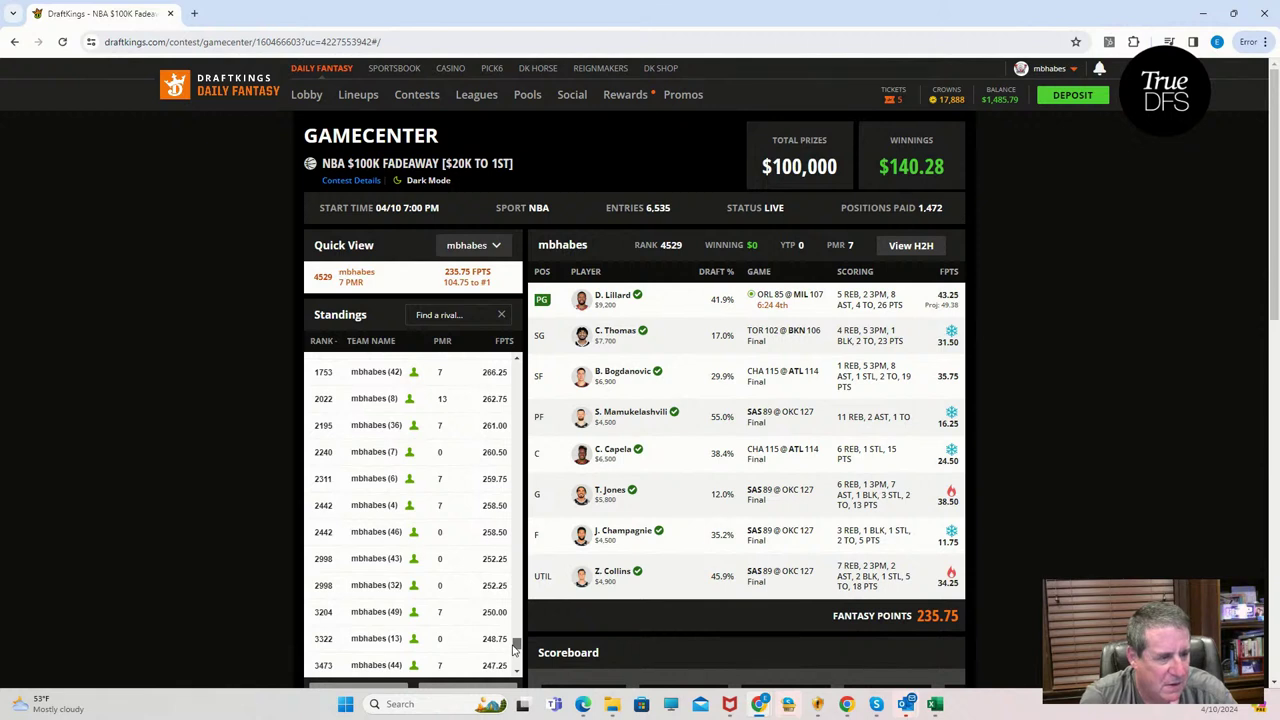
click(380, 401)
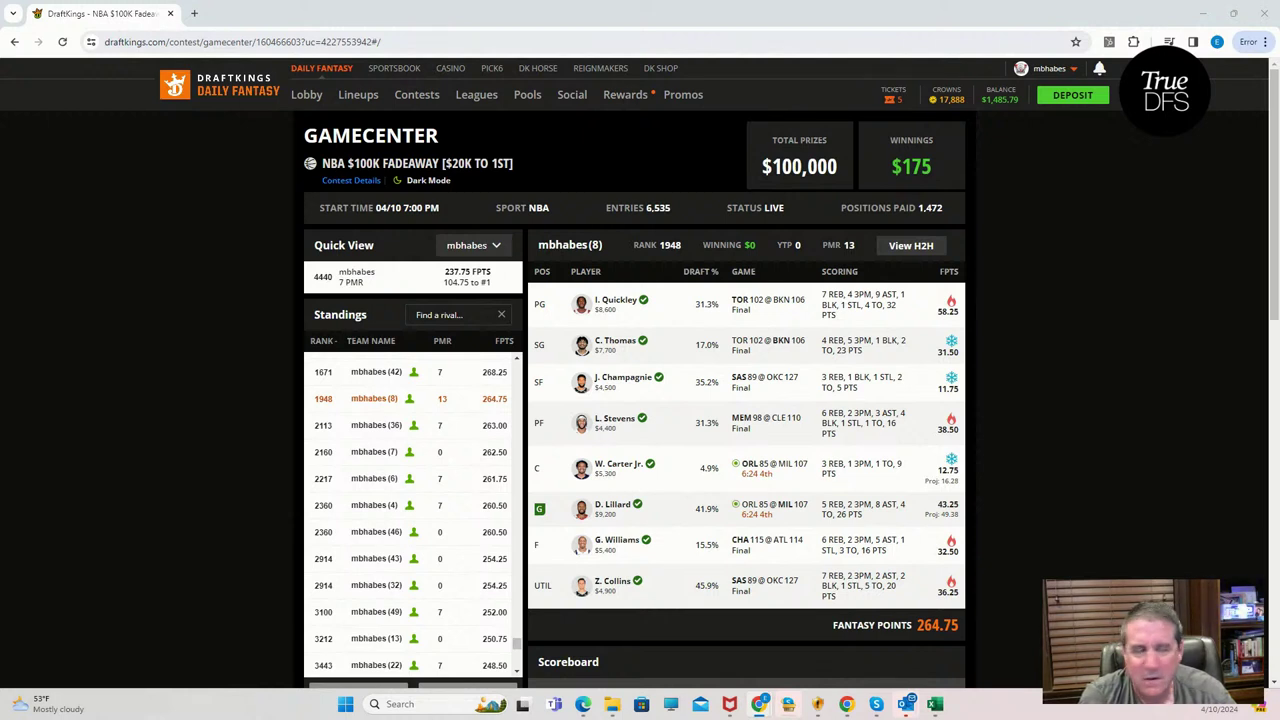
Step: Go back to the live contests and order them by entry fee from highest to lowest
click(410, 95)
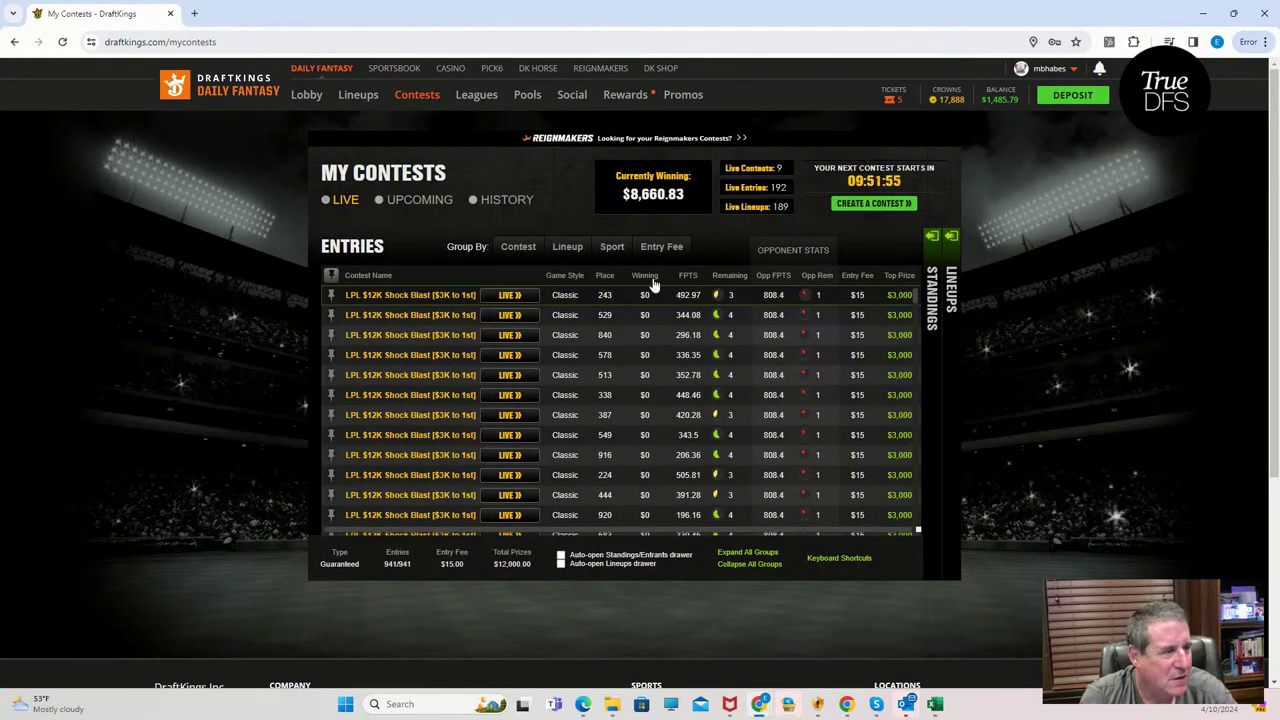
click(858, 276)
scroll(914, 375, down, 2)
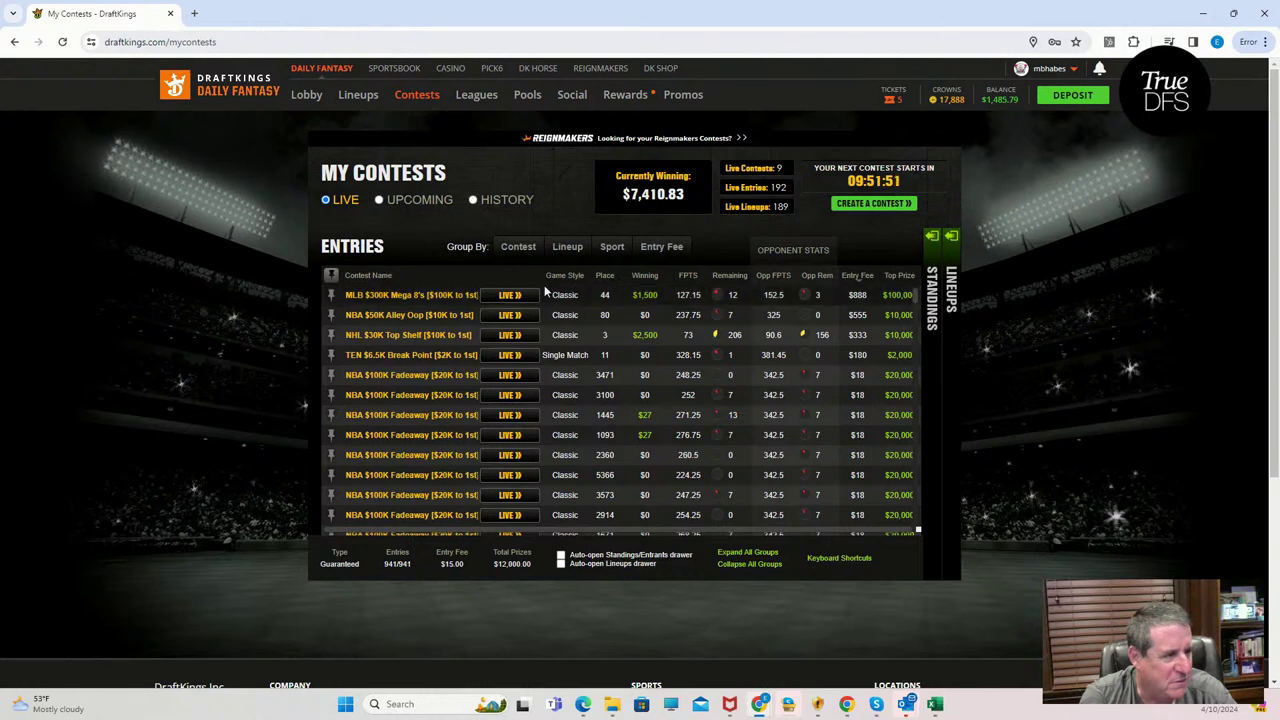
Step: Reopen the MLB $300K Mega 8's contest and bring up the leaders in its standings
click(510, 295)
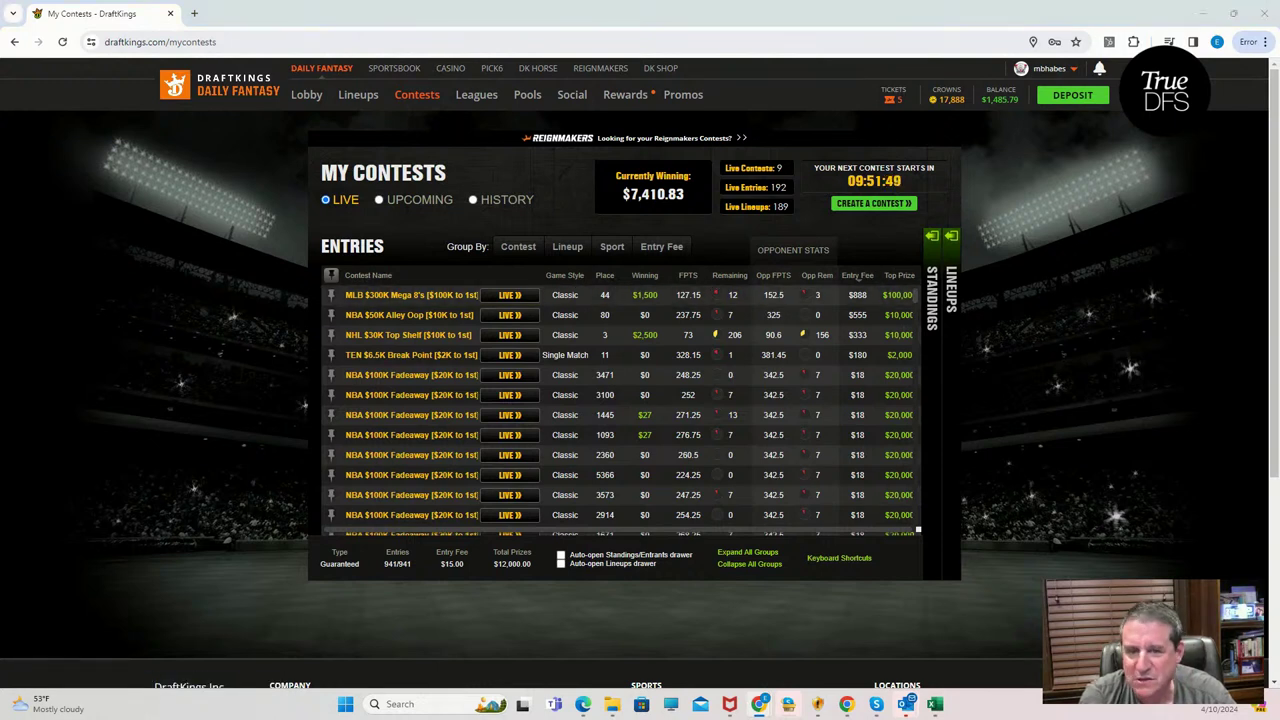
click(511, 296)
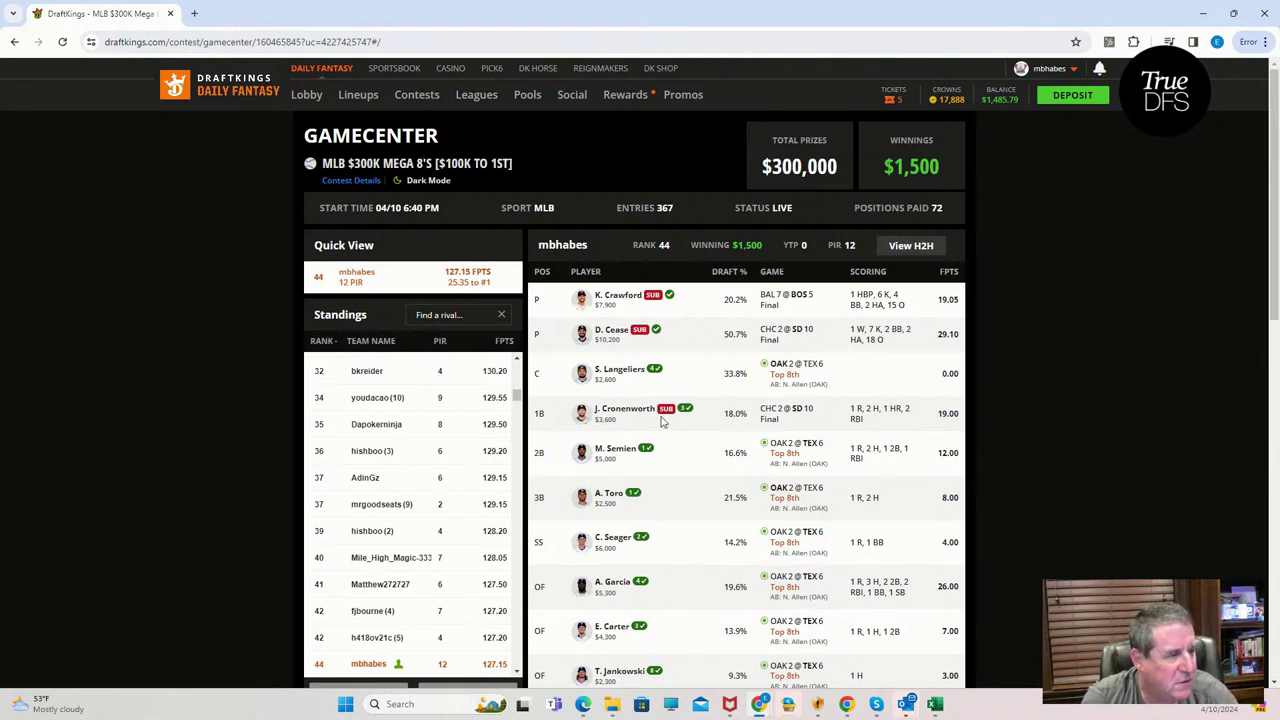
drag(516, 395, 516, 368)
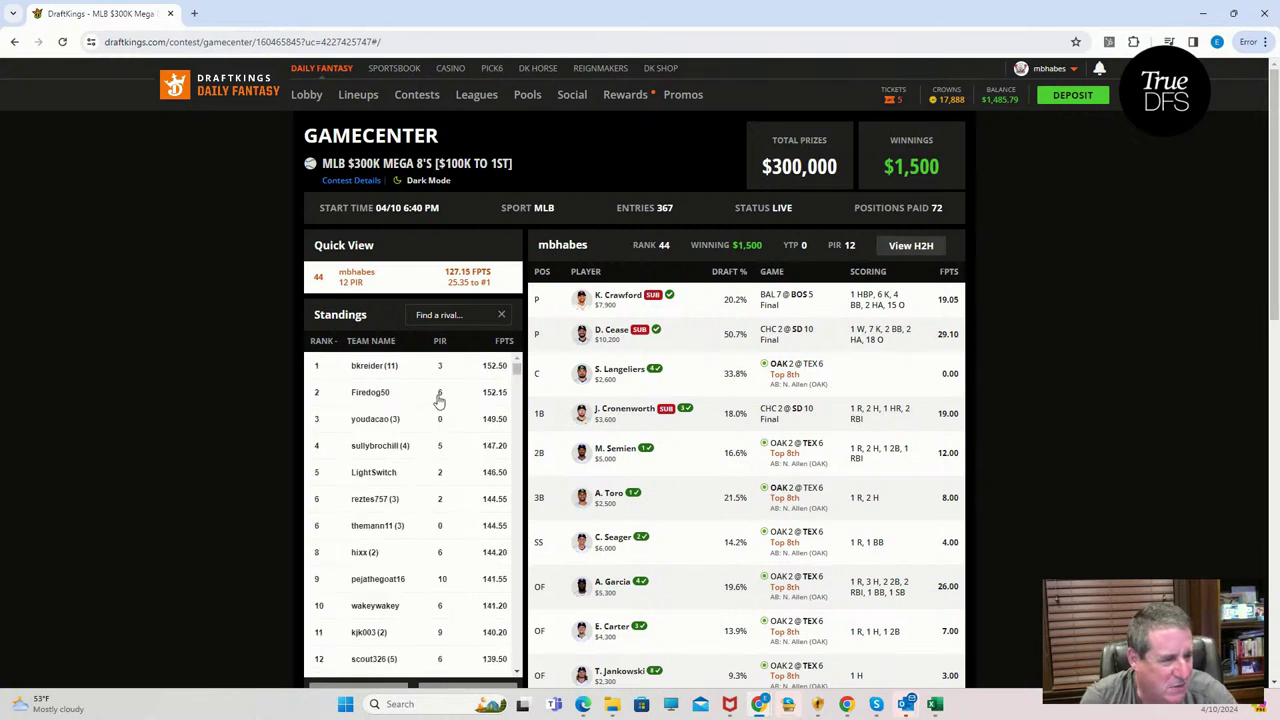
Step: Open the ninth-place entry in the MLB standings and examine its full lineup and player scoring
click(417, 586)
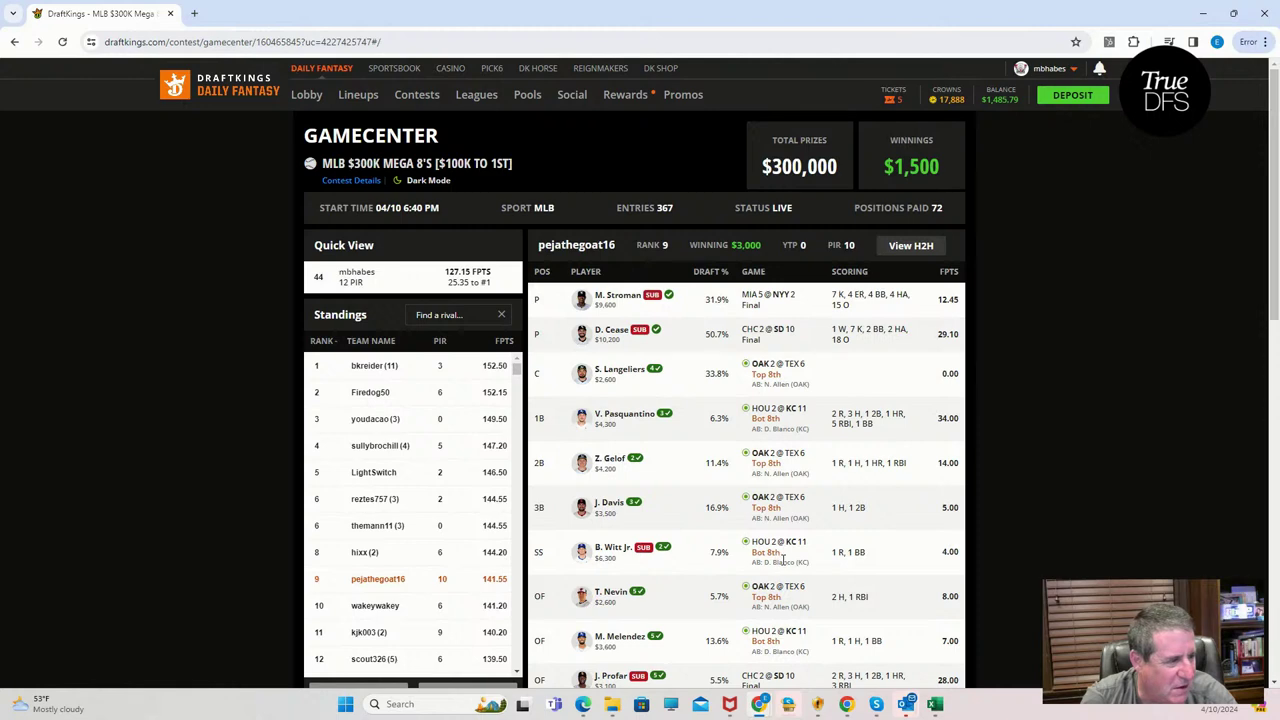
scroll(783, 530, down, 2)
scroll(783, 530, up, 2)
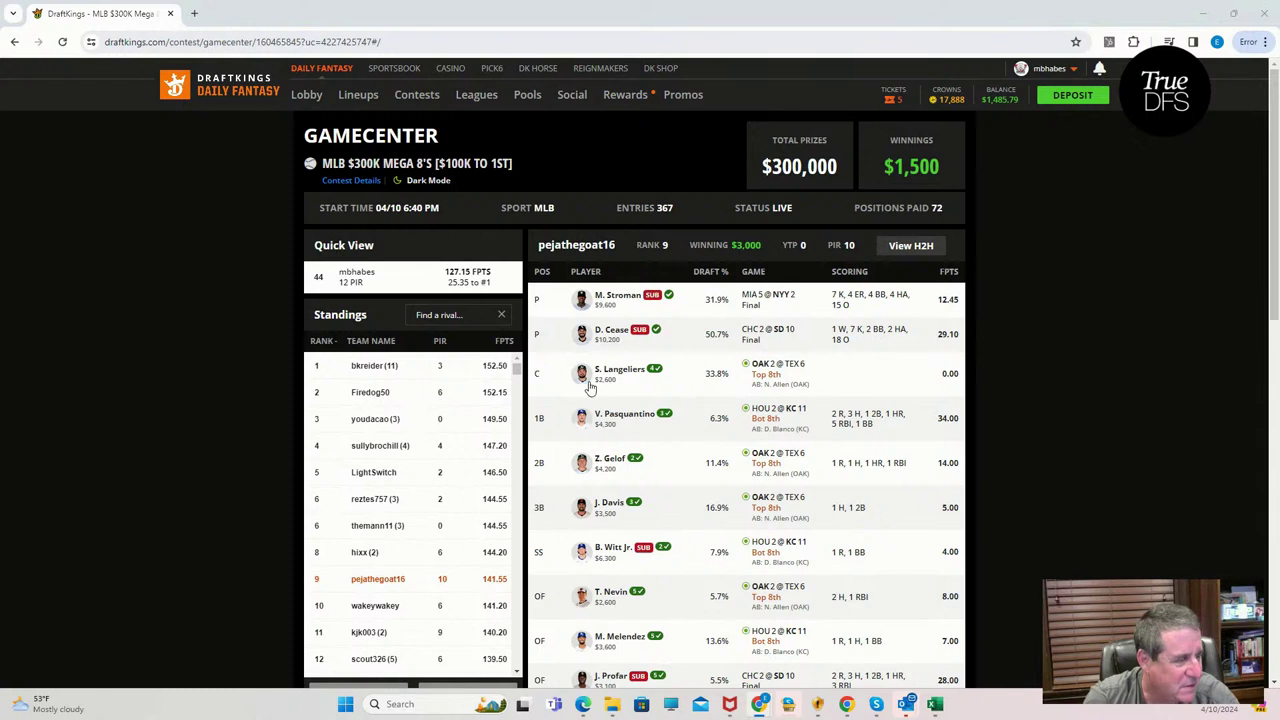
scroll(770, 456, down, 2)
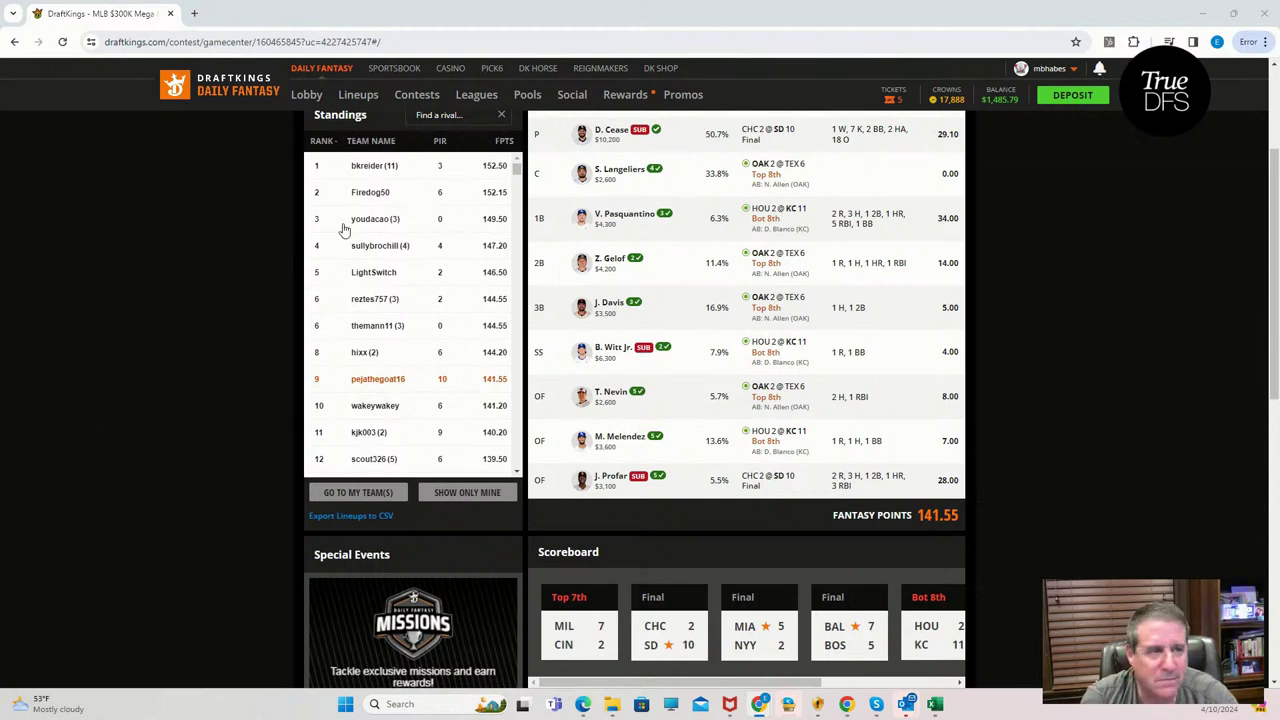
Step: Return to the live contests, group the entries by sport, and collapse the LOL and MLB groups
scroll(425, 206, up, 2)
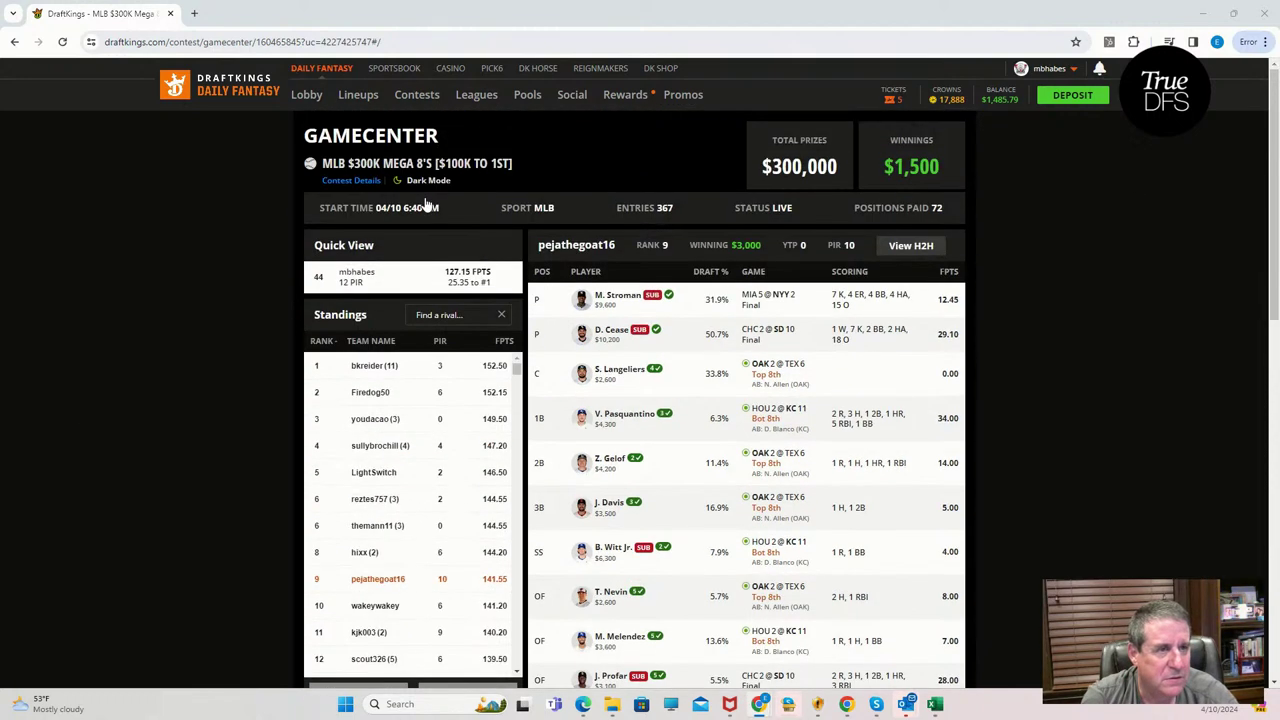
click(412, 99)
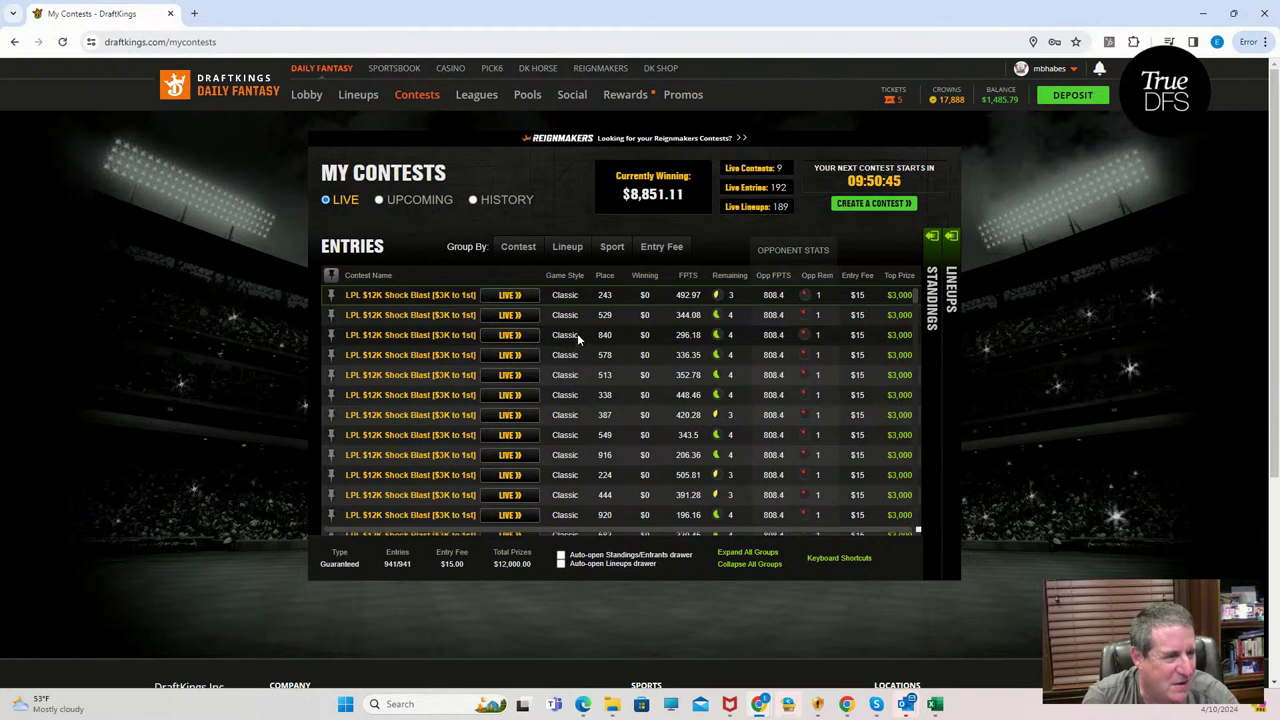
click(609, 248)
click(331, 295)
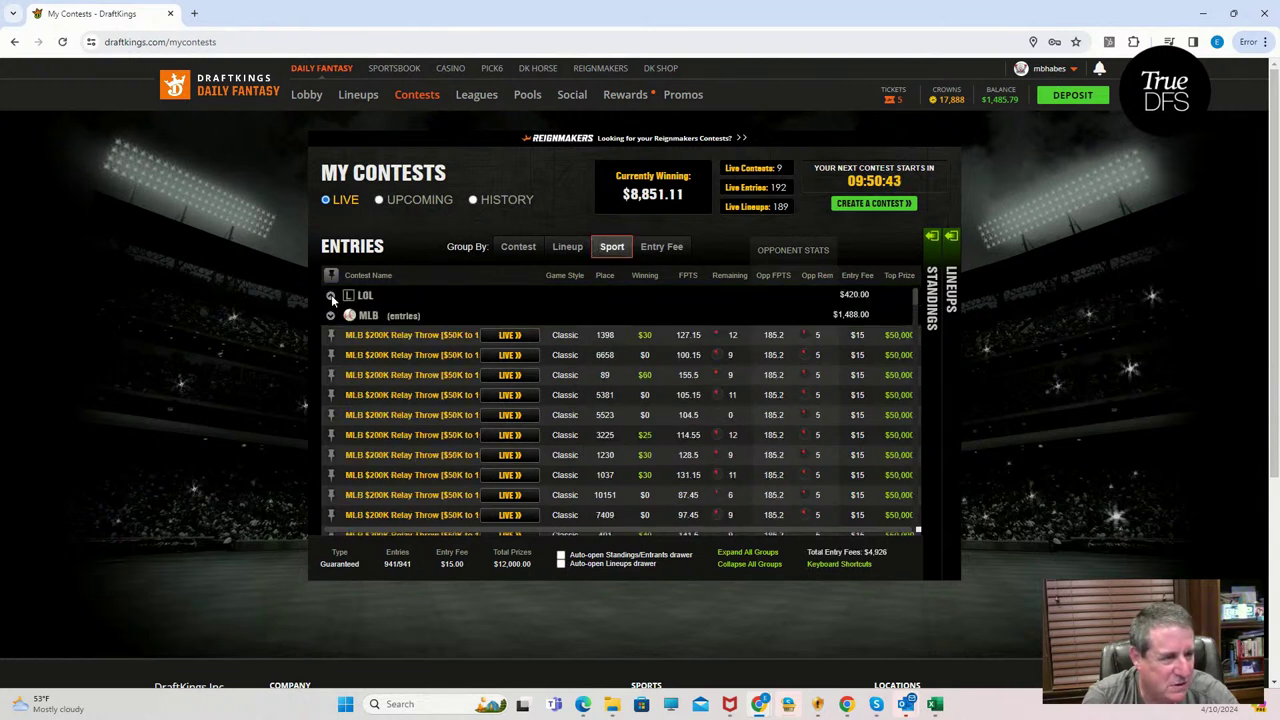
click(330, 316)
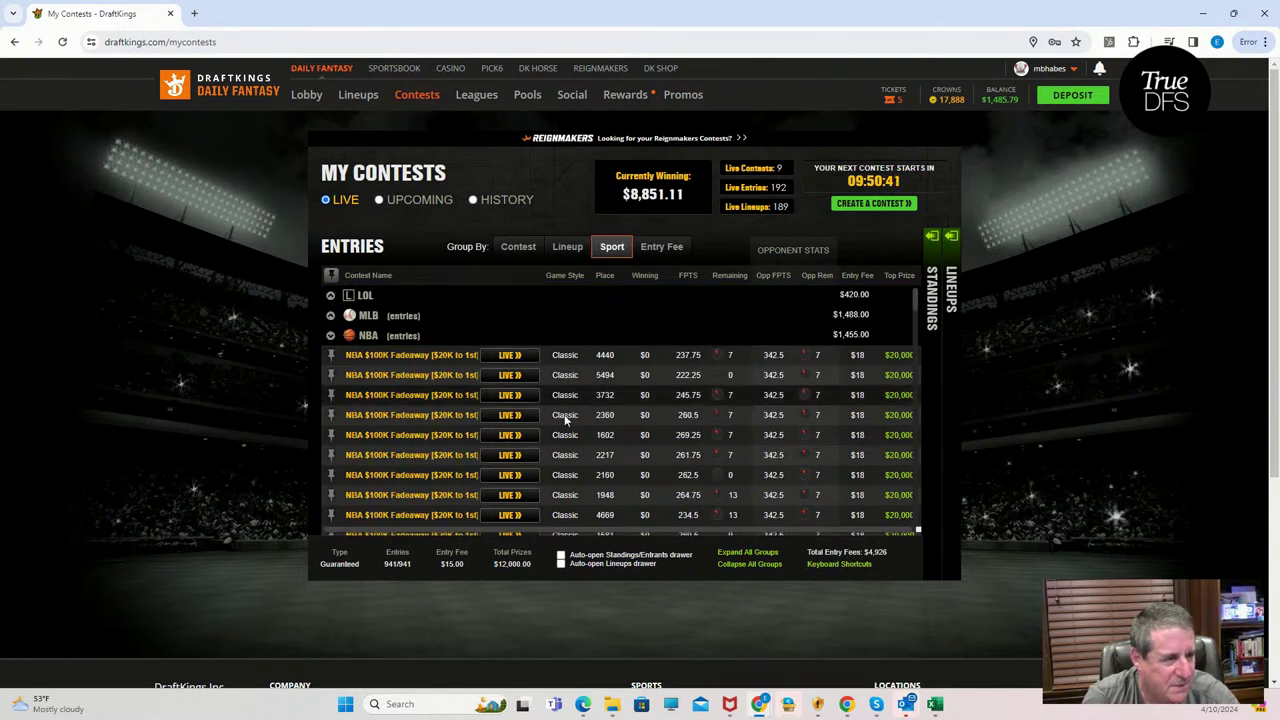
Step: Open the NBA $100K Fadeaway contest and examine the lineups of the leading entries, including the fifth-place one
click(510, 357)
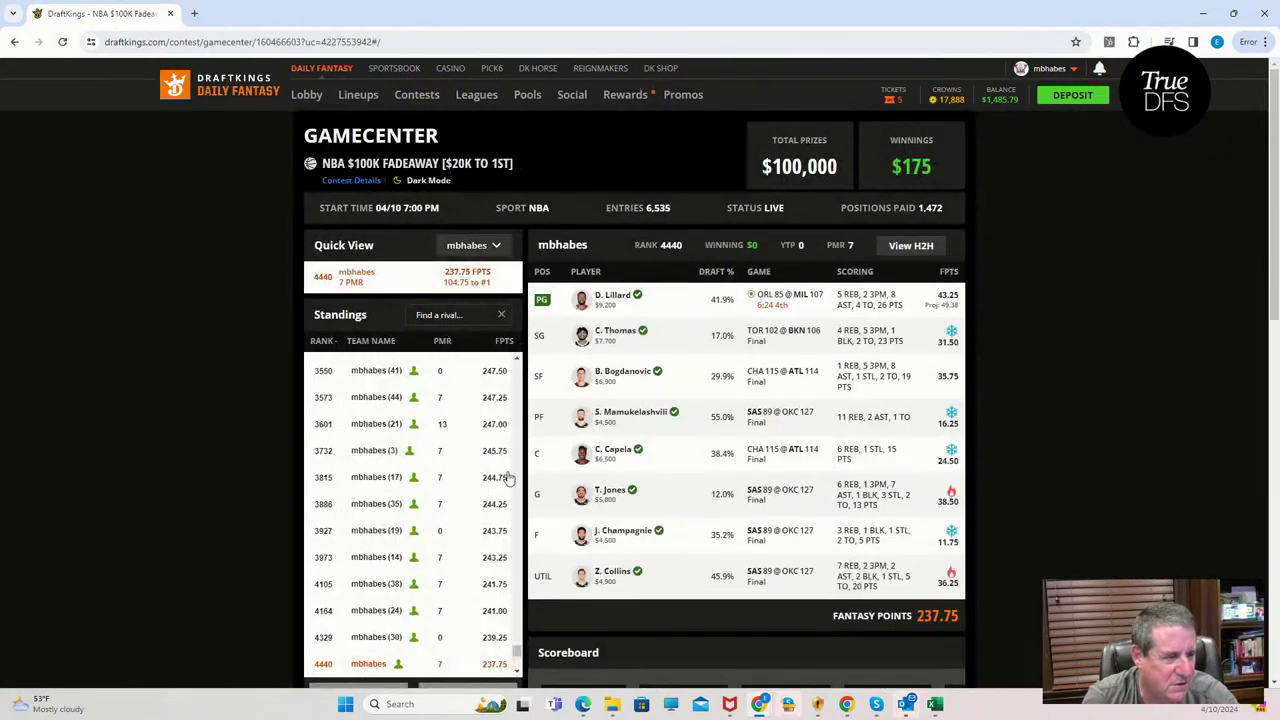
click(371, 366)
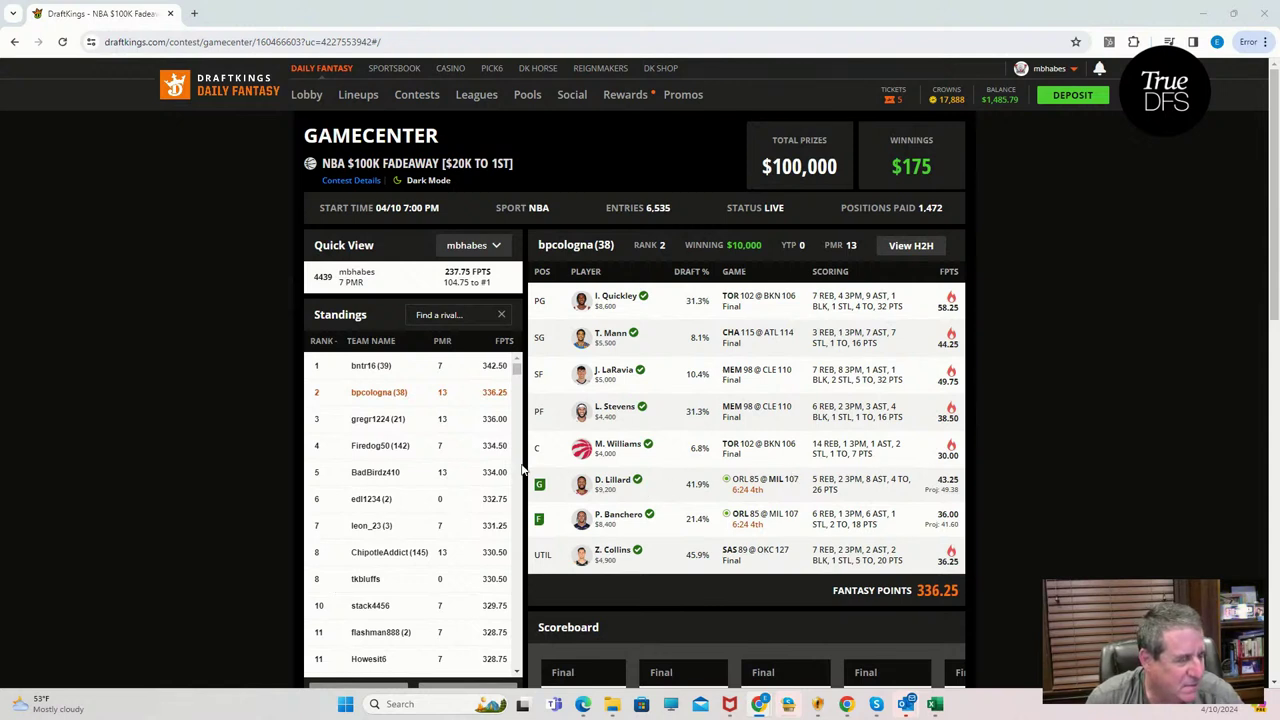
click(427, 477)
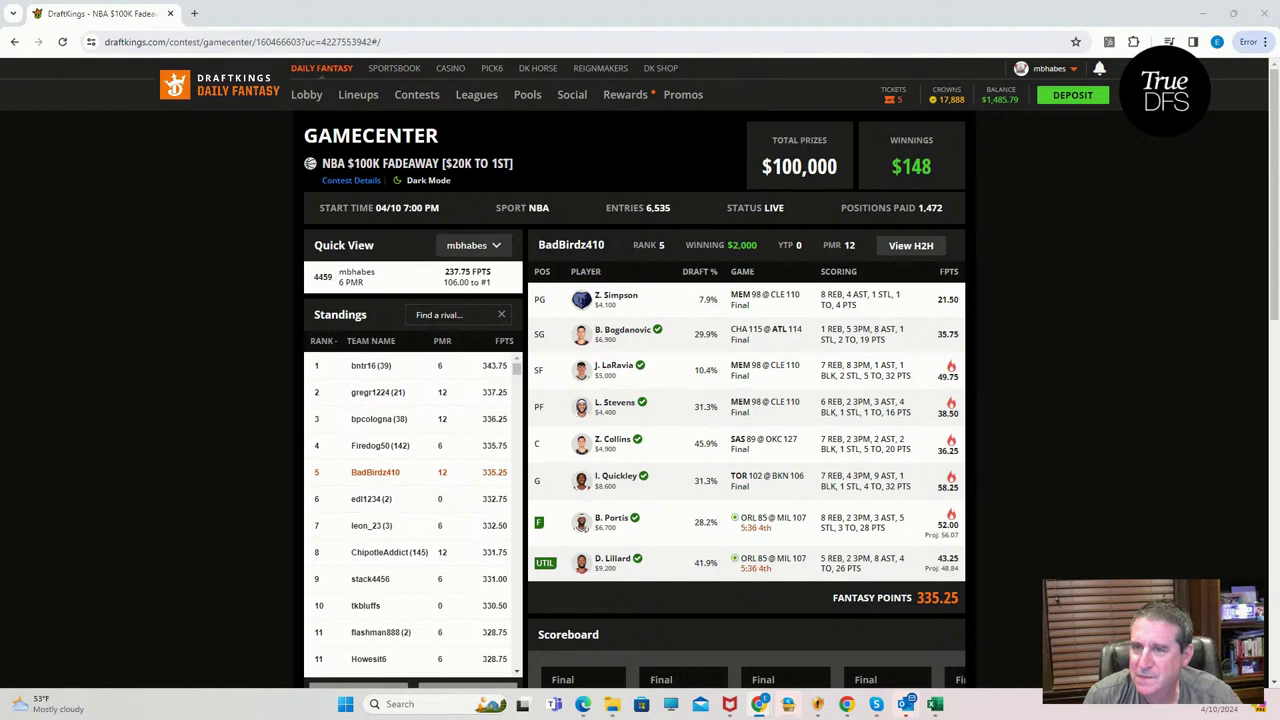
Step: Return to the live contests and order the entries by winnings from highest to lowest
click(415, 95)
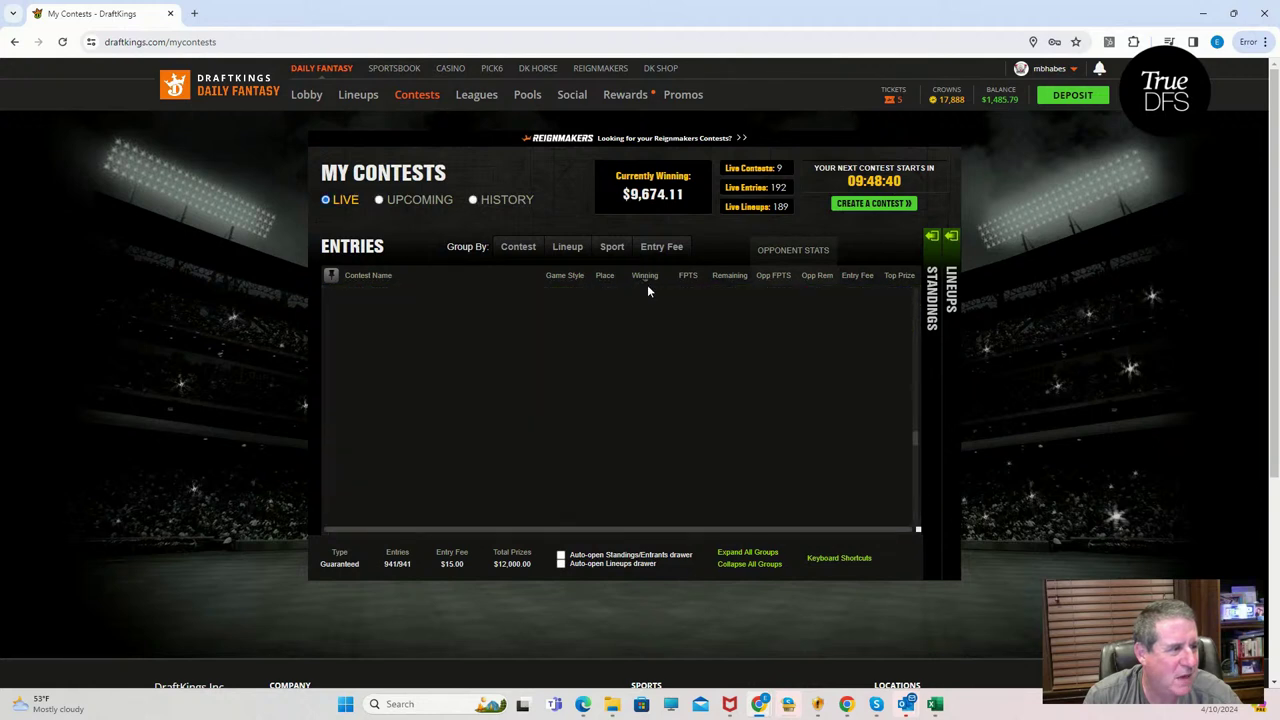
scroll(720, 380, down, 2)
drag(914, 449, 914, 266)
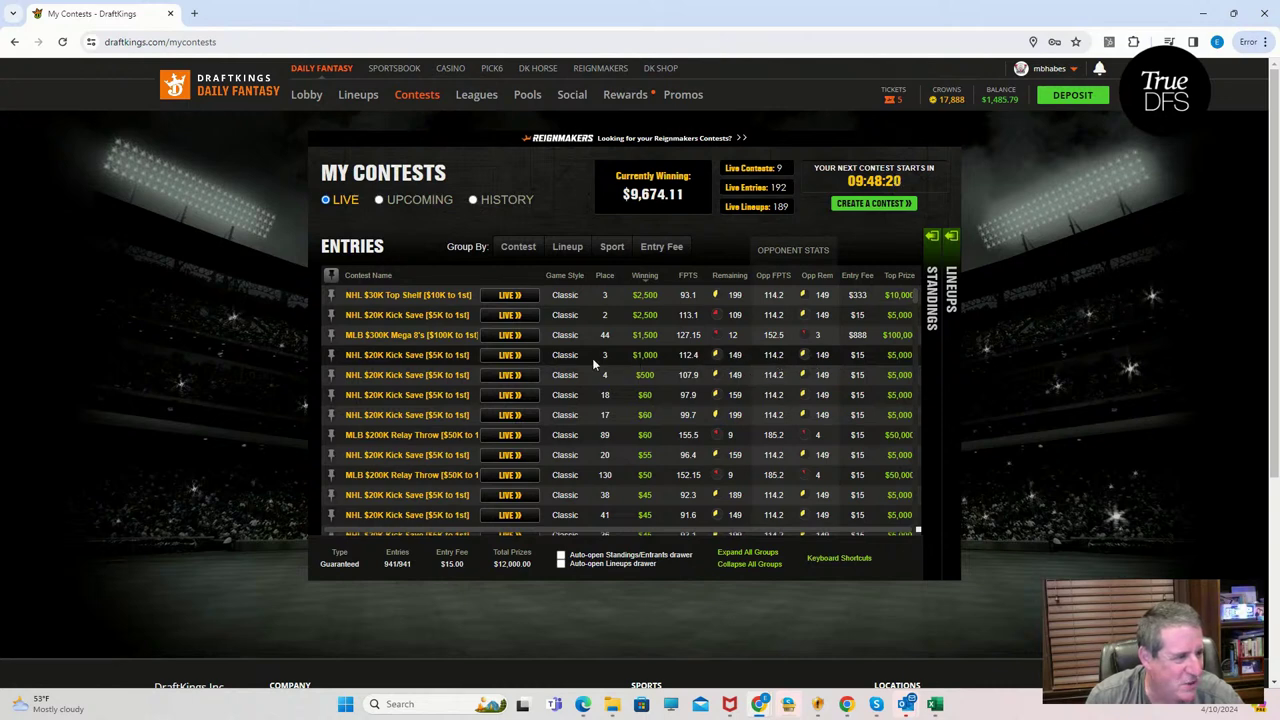
Step: Open the third-place entry in the NHL $20K Kick Save contest and display the first-place entry's lineup
click(496, 354)
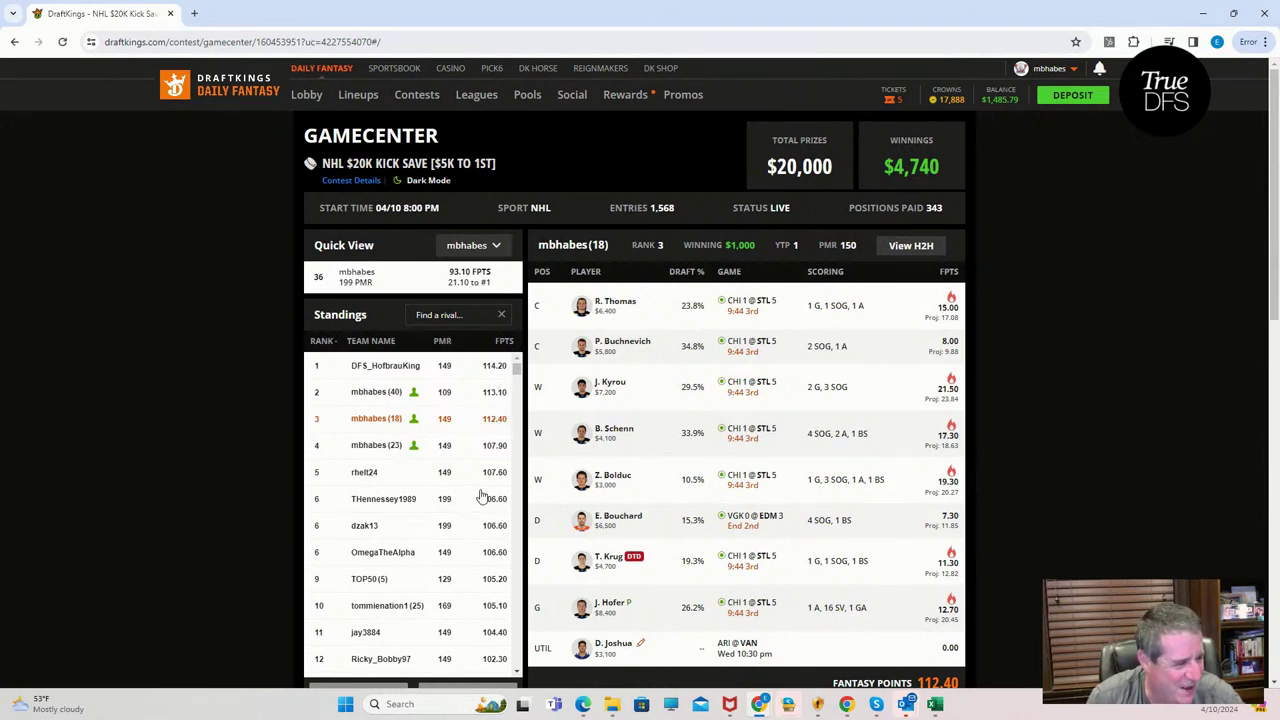
click(390, 370)
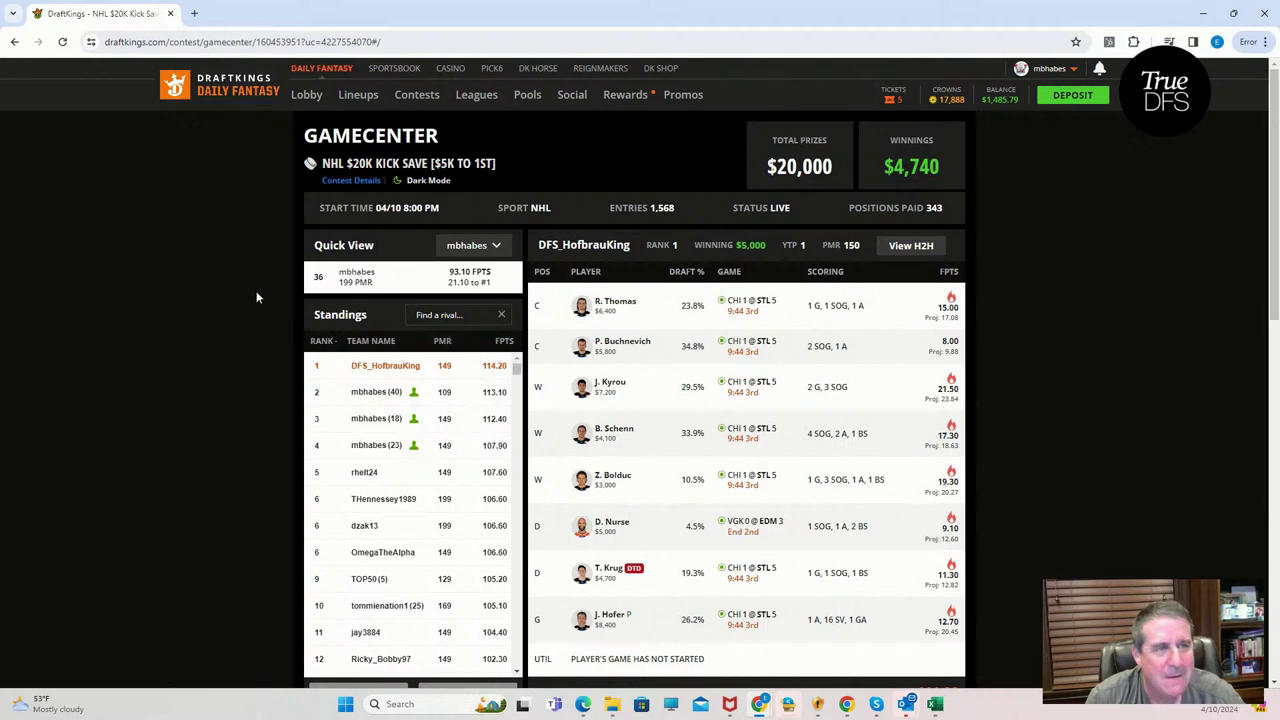
click(1205, 14)
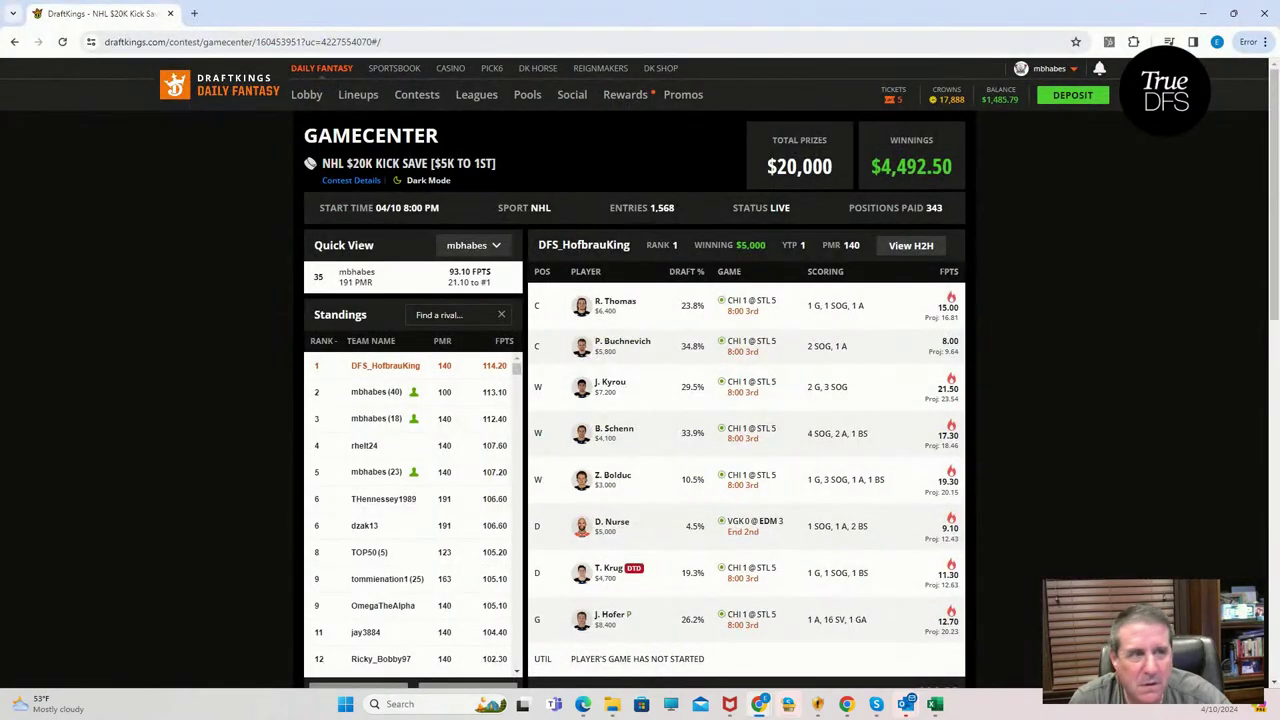
Step: Go to the sabersim.com website and log in to open the lineup builder
click(396, 41)
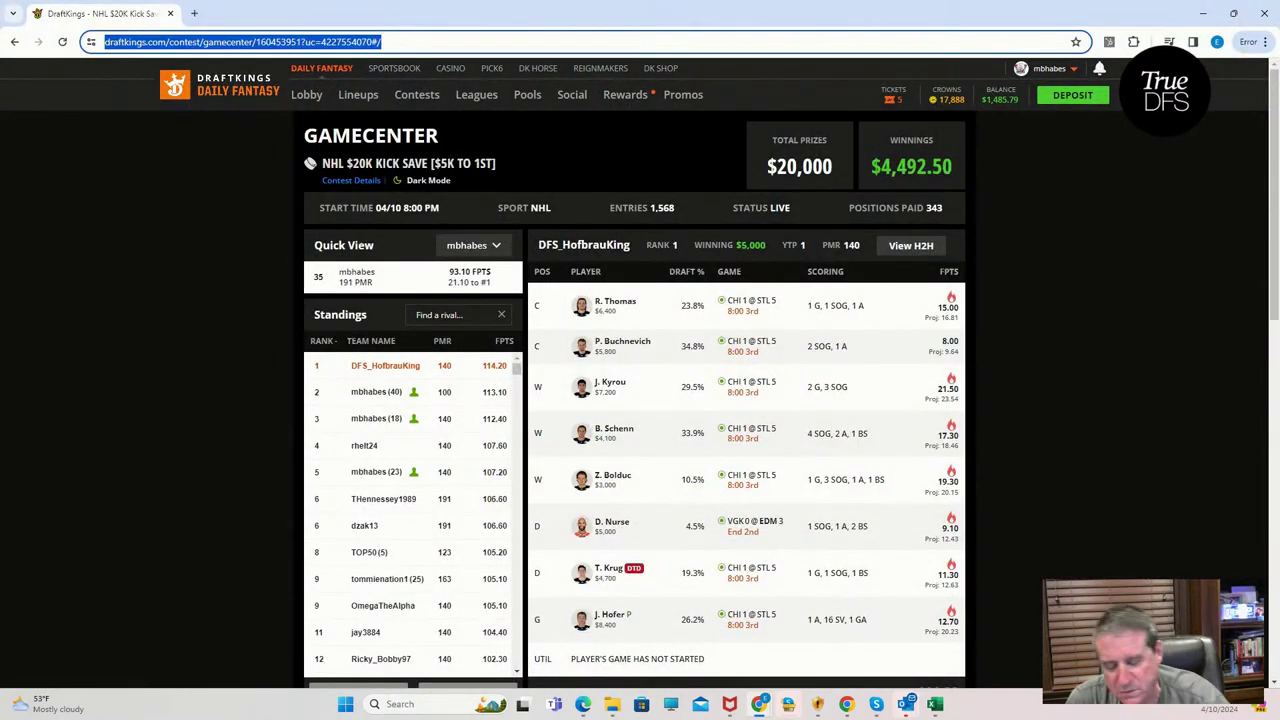
text(sa)
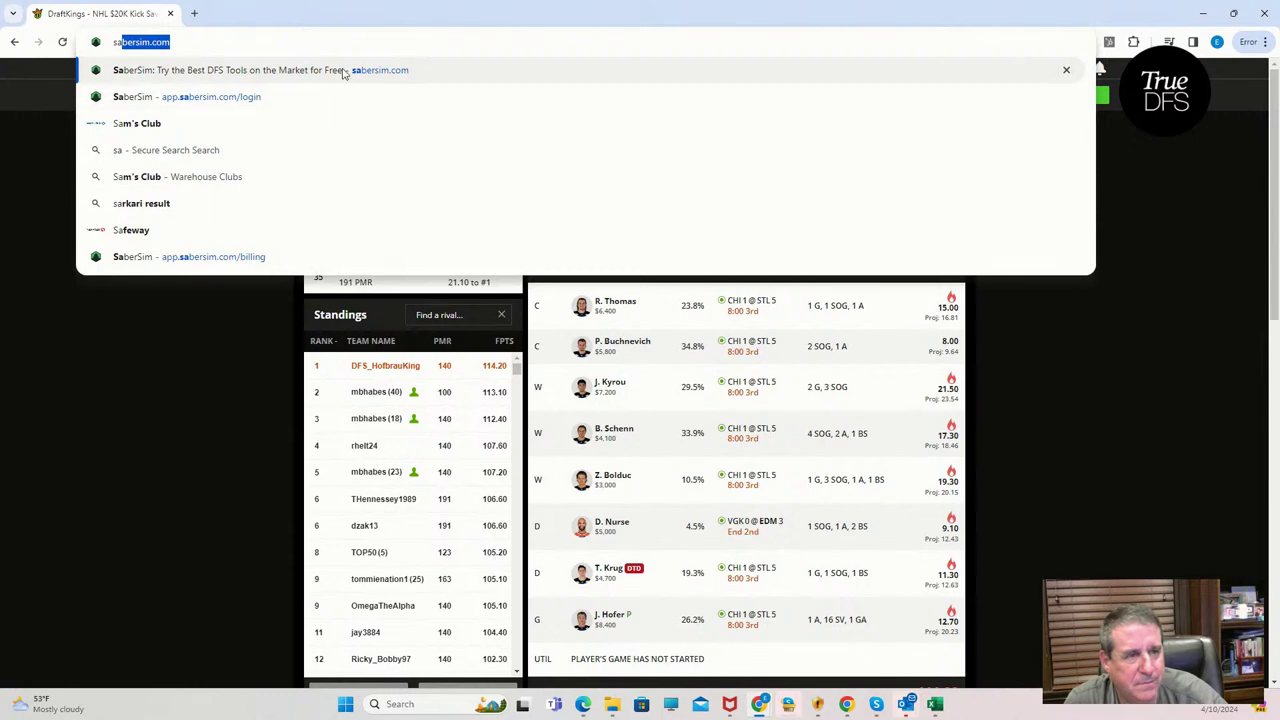
click(309, 72)
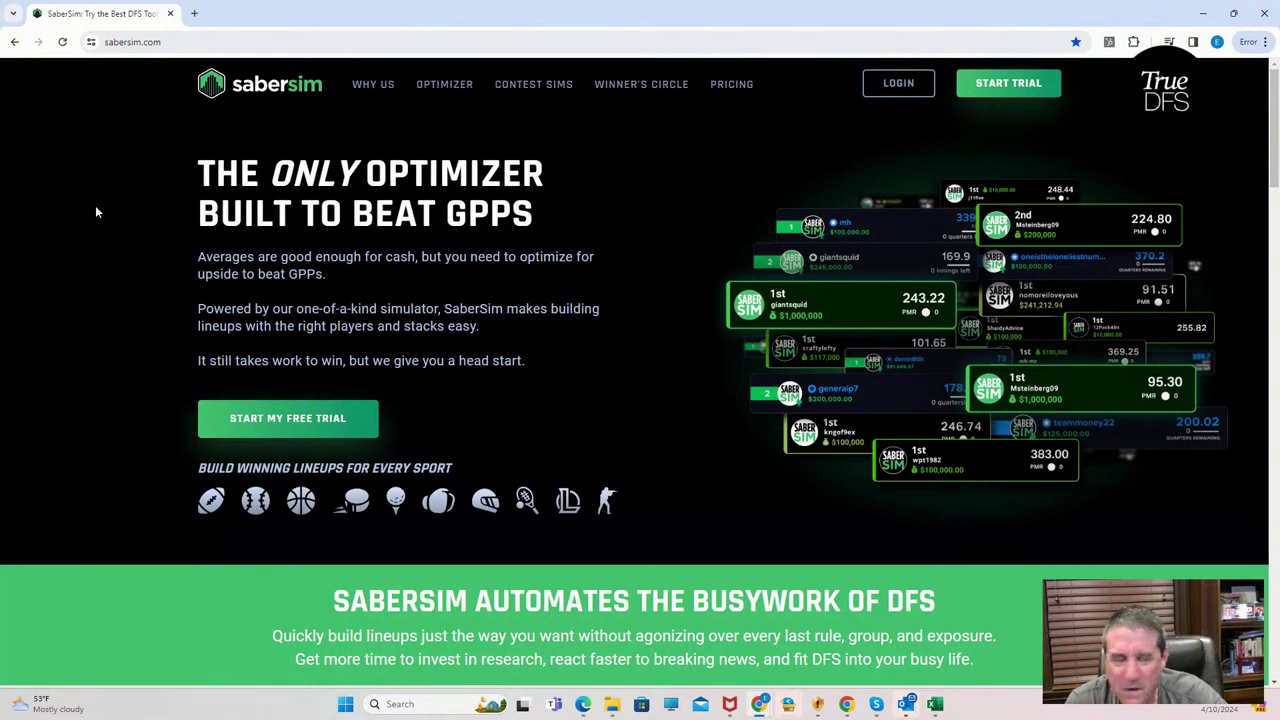
click(898, 84)
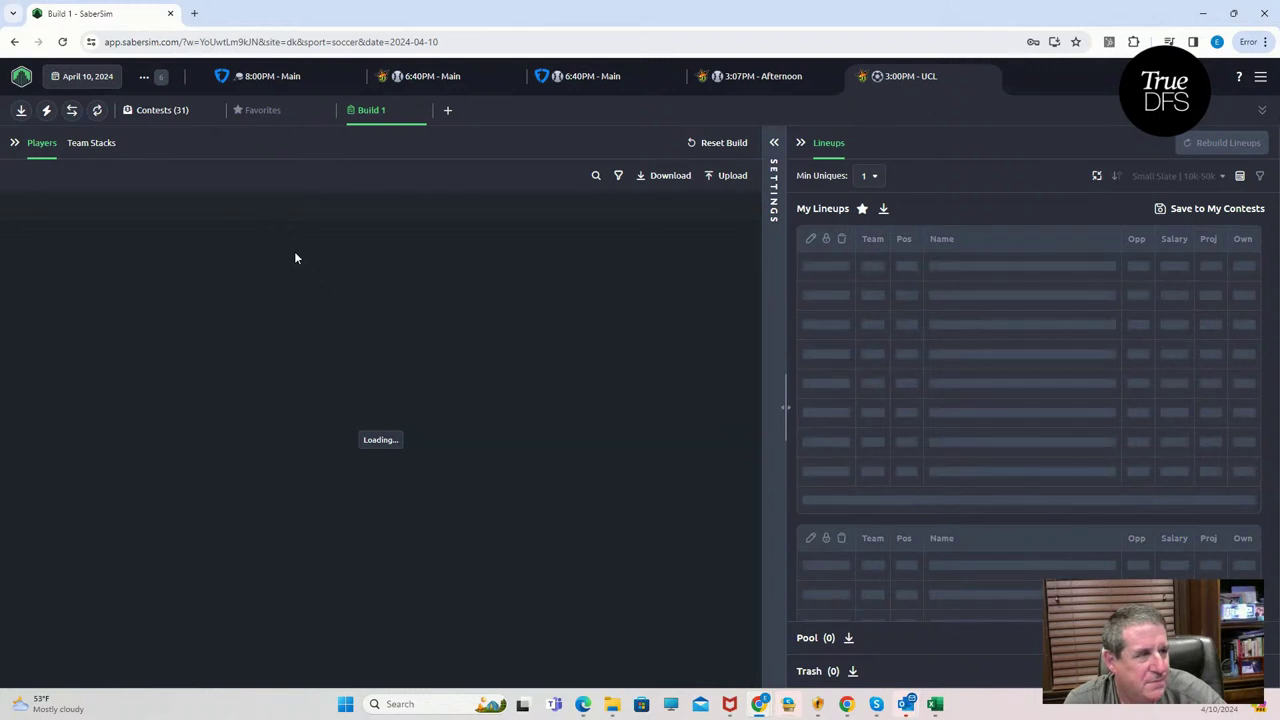
Step: Open the slate chooser and list all DraftKings MLB slates for April 10, 2024
click(100, 78)
click(597, 402)
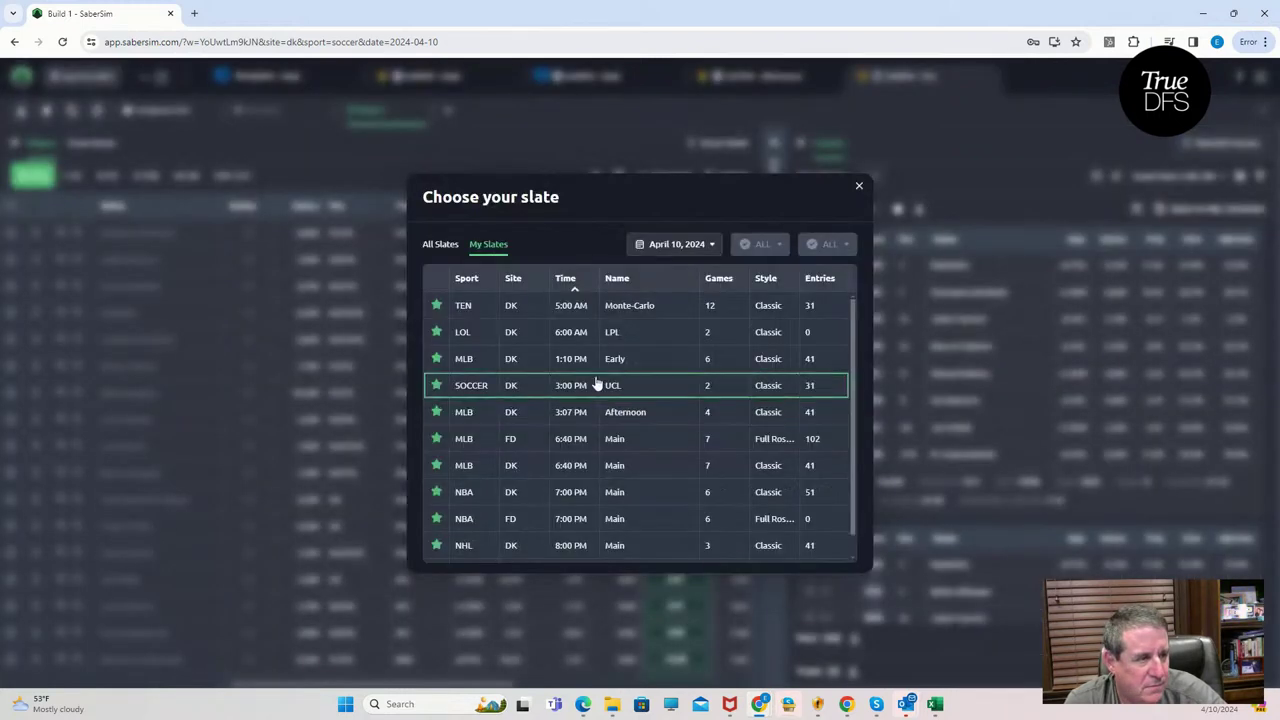
click(443, 246)
click(729, 250)
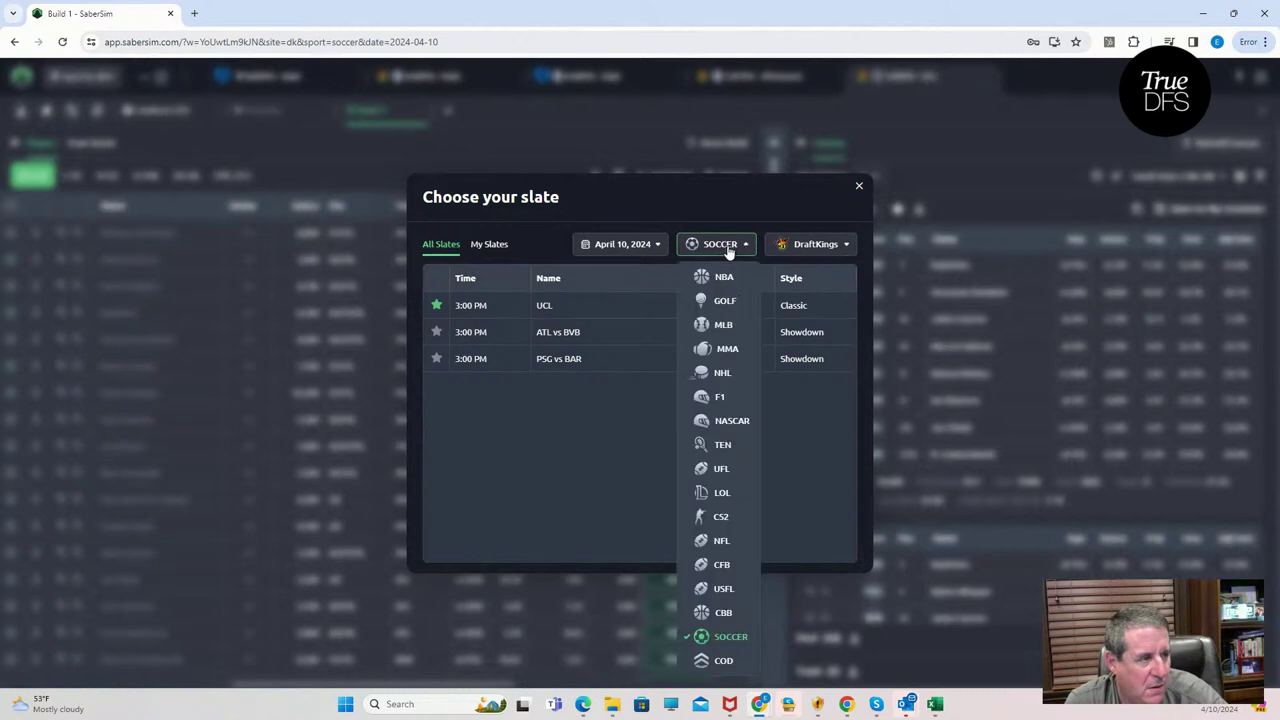
click(721, 326)
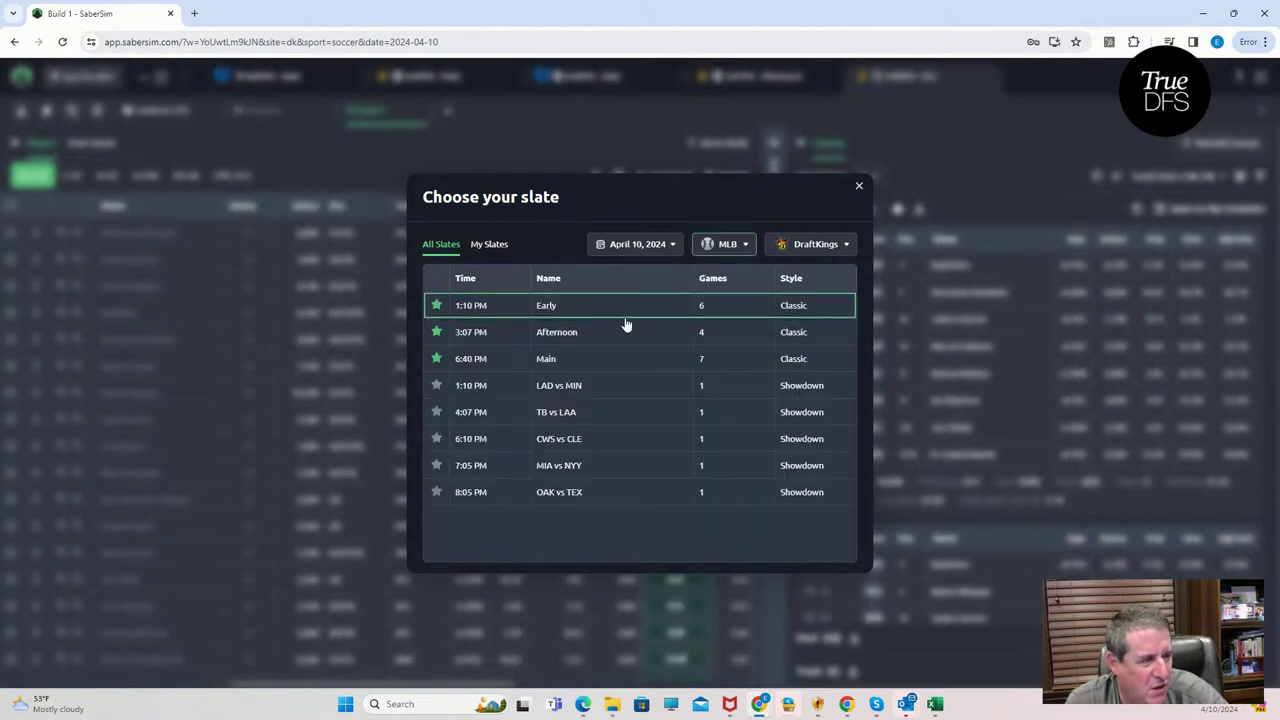
Step: Switch the slate chooser to golf and open the 4/11 8:00 AM PGA Classic slate
click(727, 249)
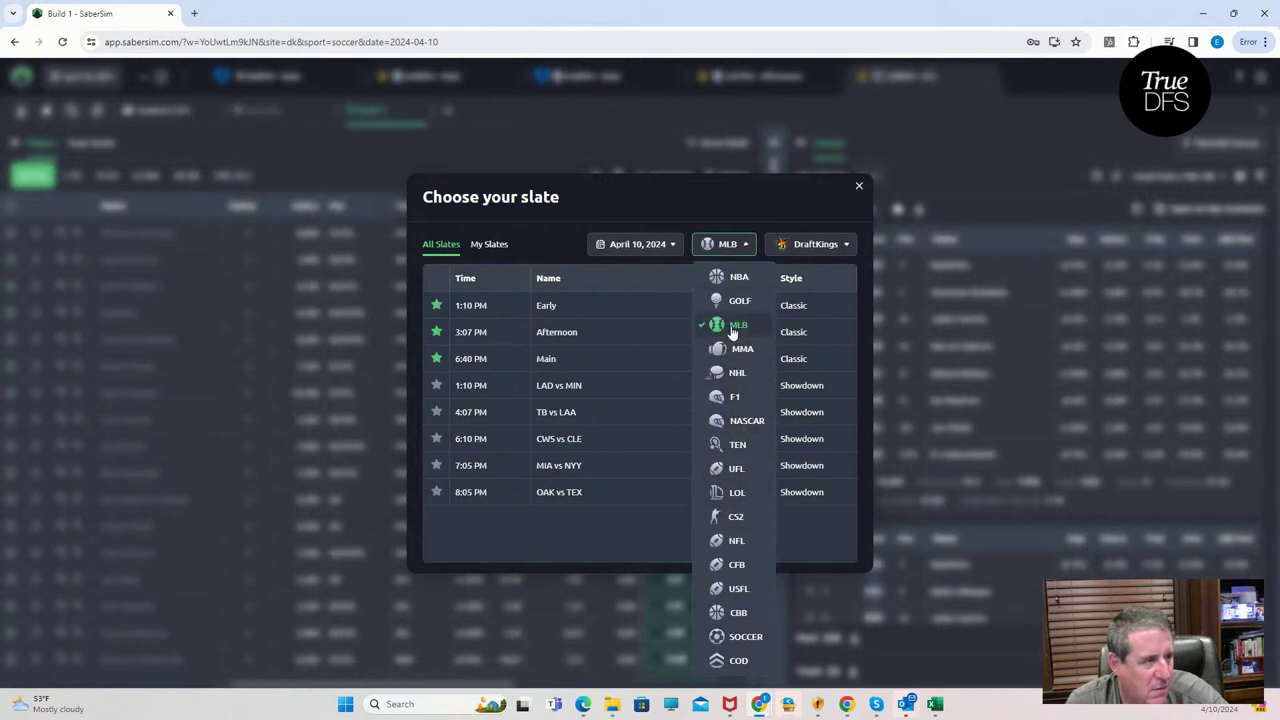
click(738, 302)
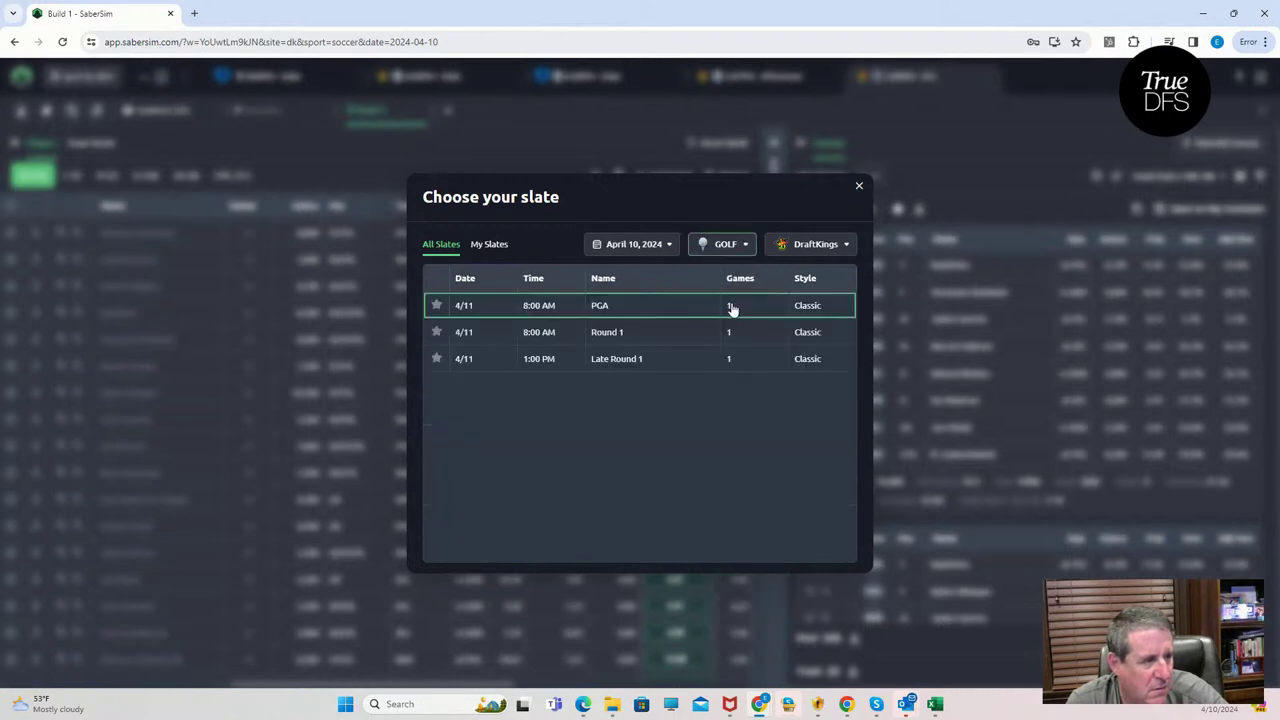
click(546, 306)
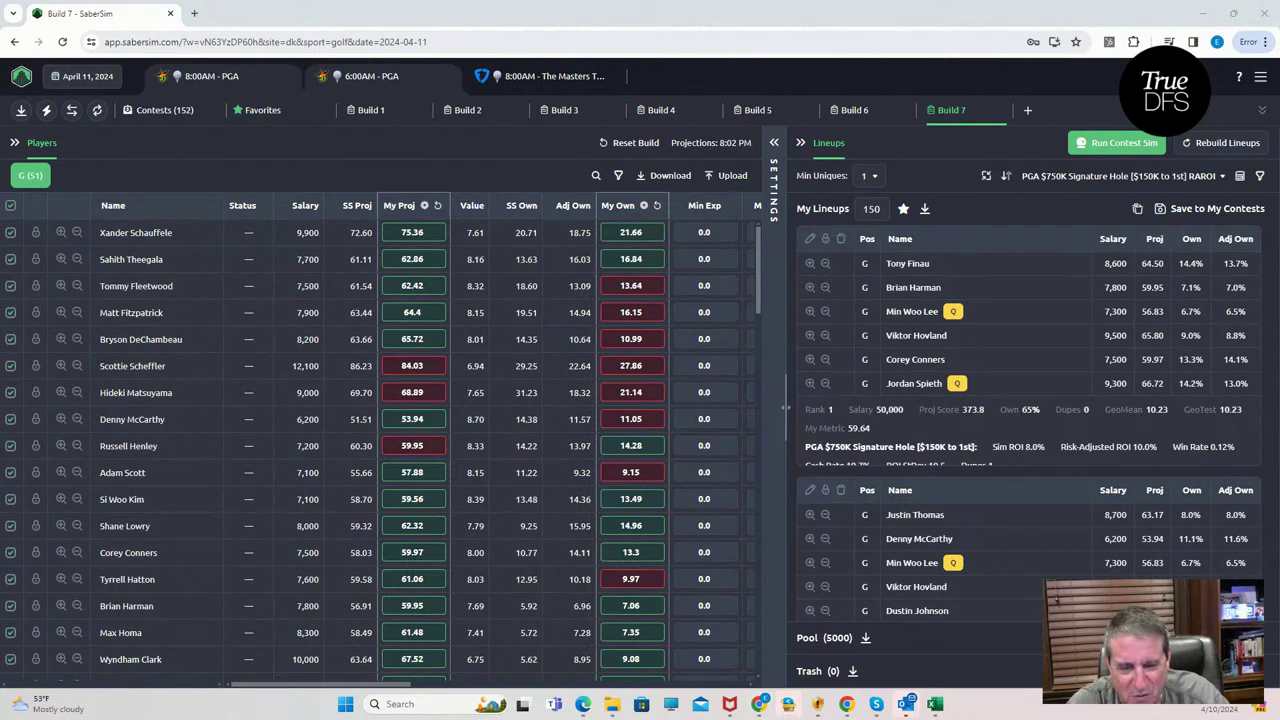
Step: Switch to the PGADK_Proj workbook in Excel and restore it to a smaller floating window
key(alt+Tab)
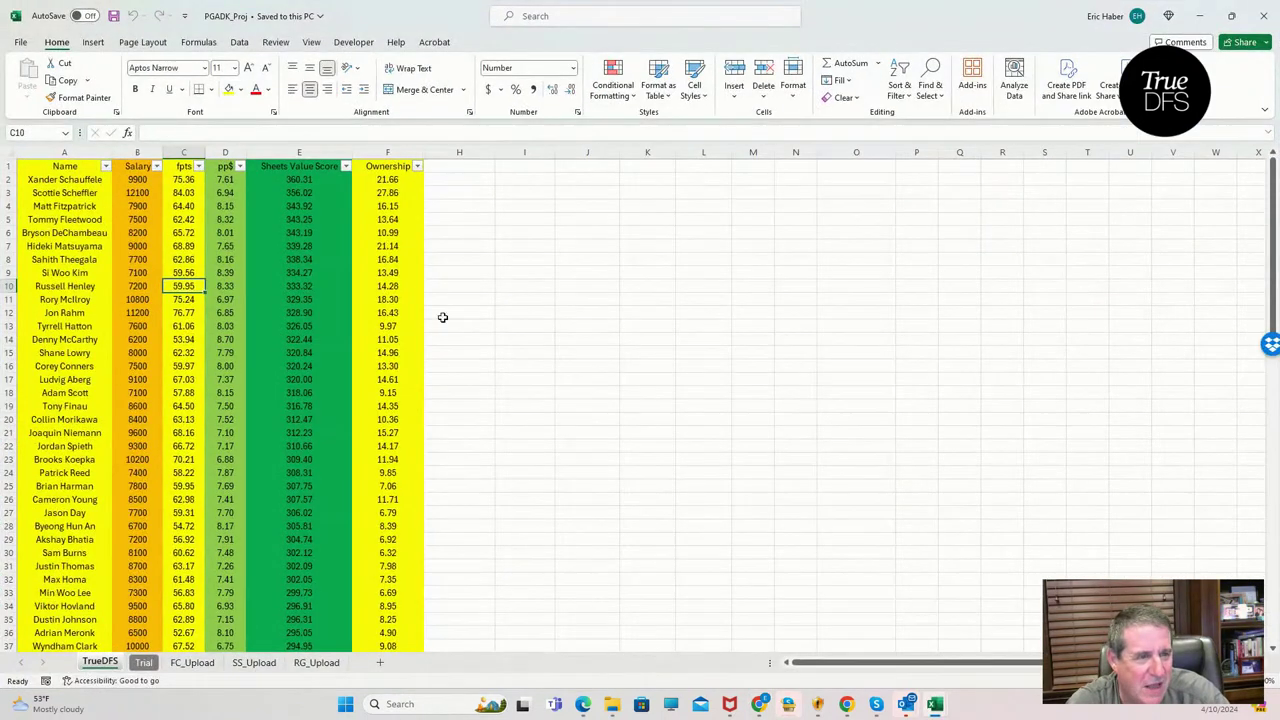
click(574, 297)
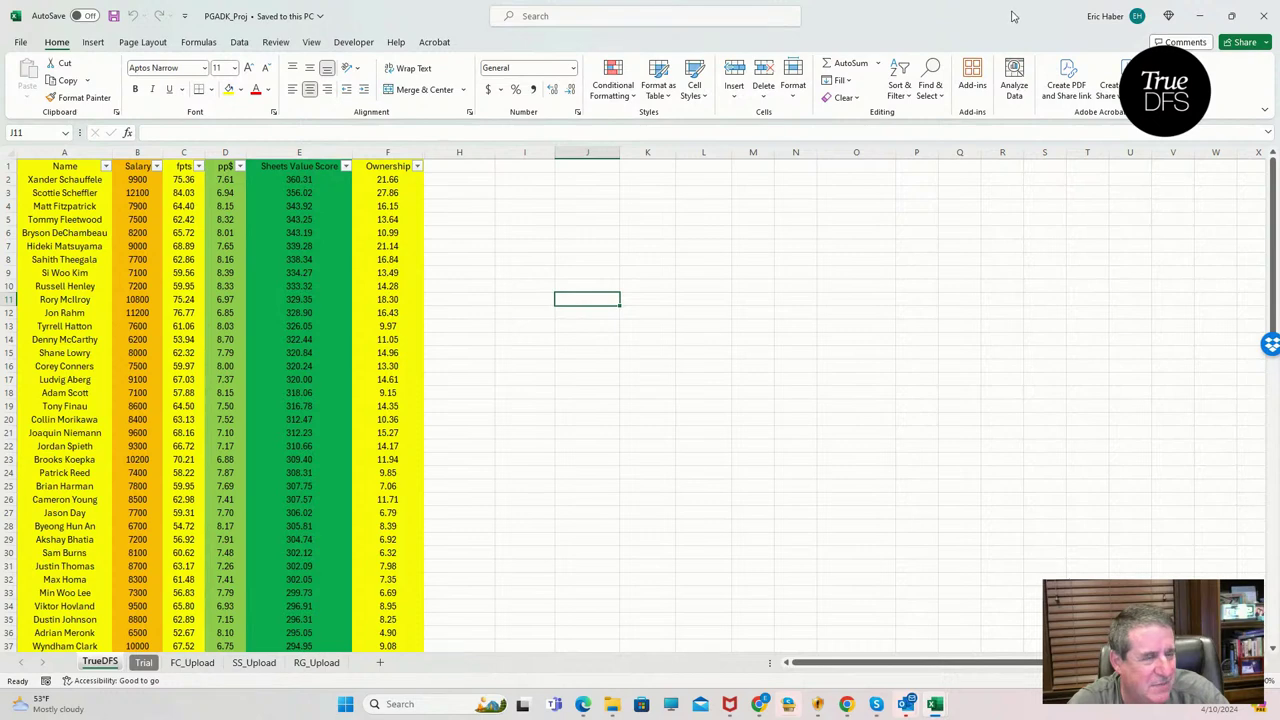
drag(1014, 17, 190, 87)
Step: Alternate between the SaberSim golf build and the PGADK_Proj workbook to compare the projections and ownership values
key(alt+Tab)
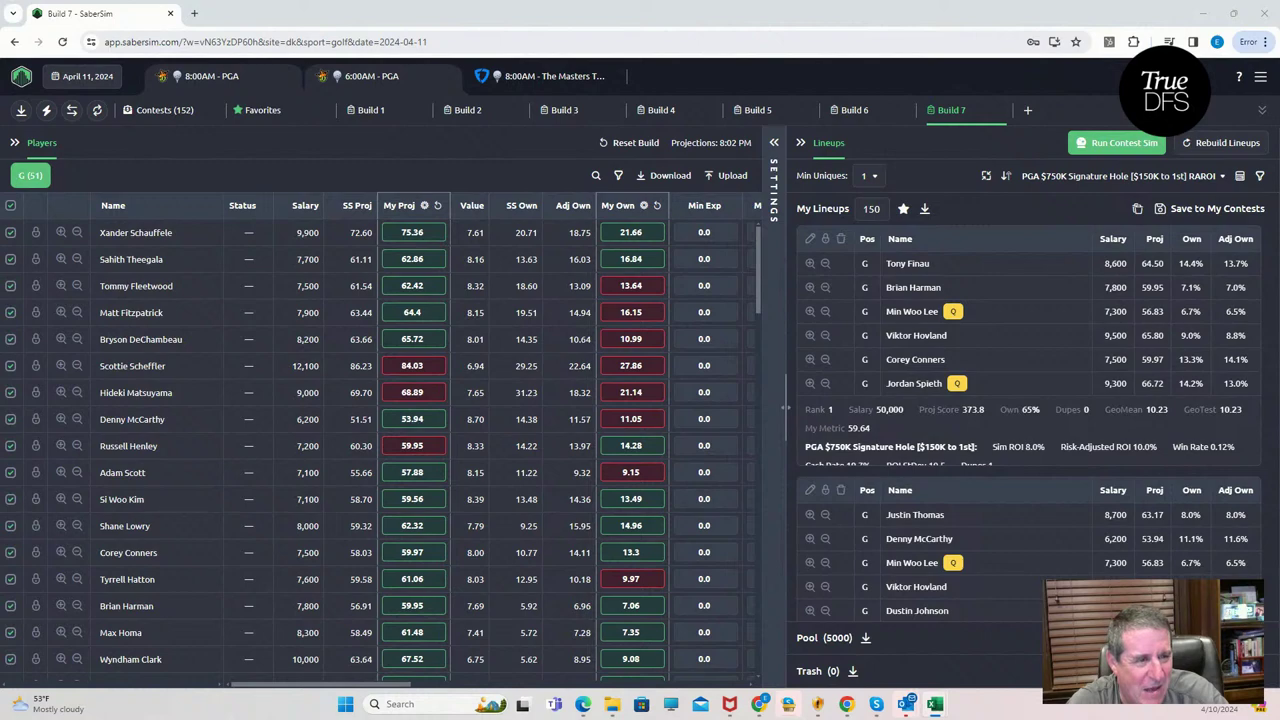
key(alt+Tab)
click(952, 137)
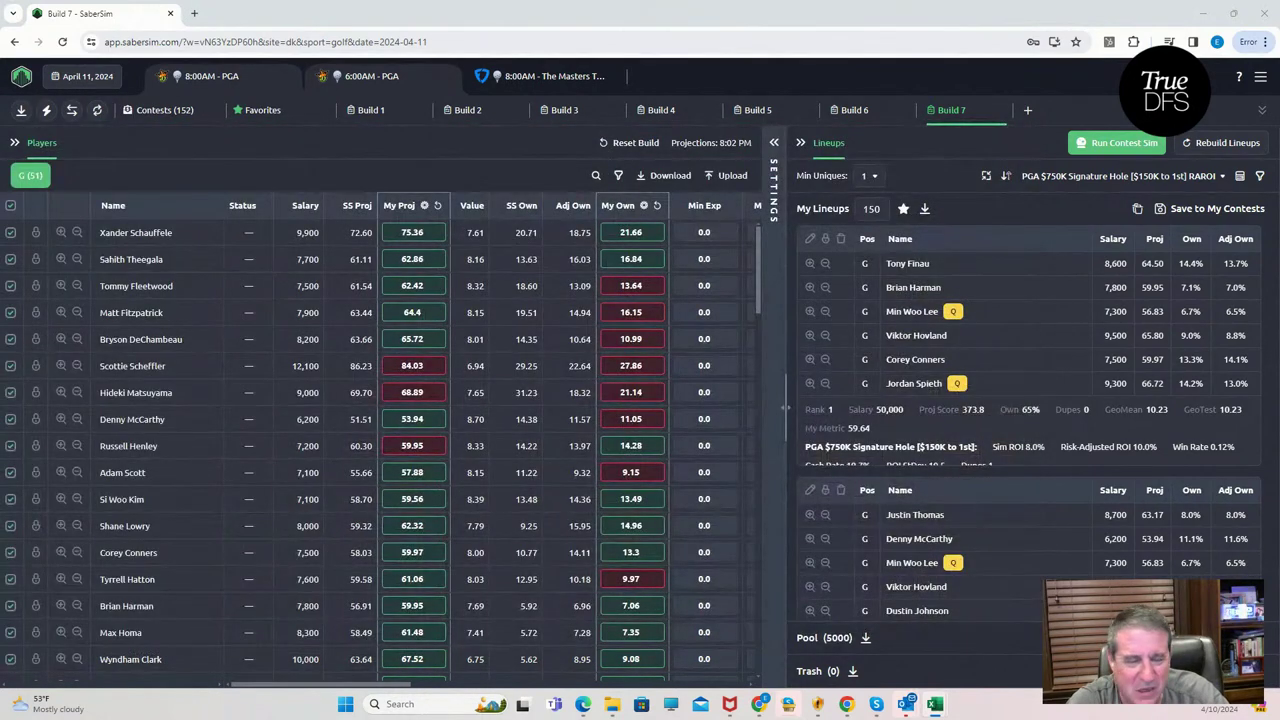
key(alt+Tab)
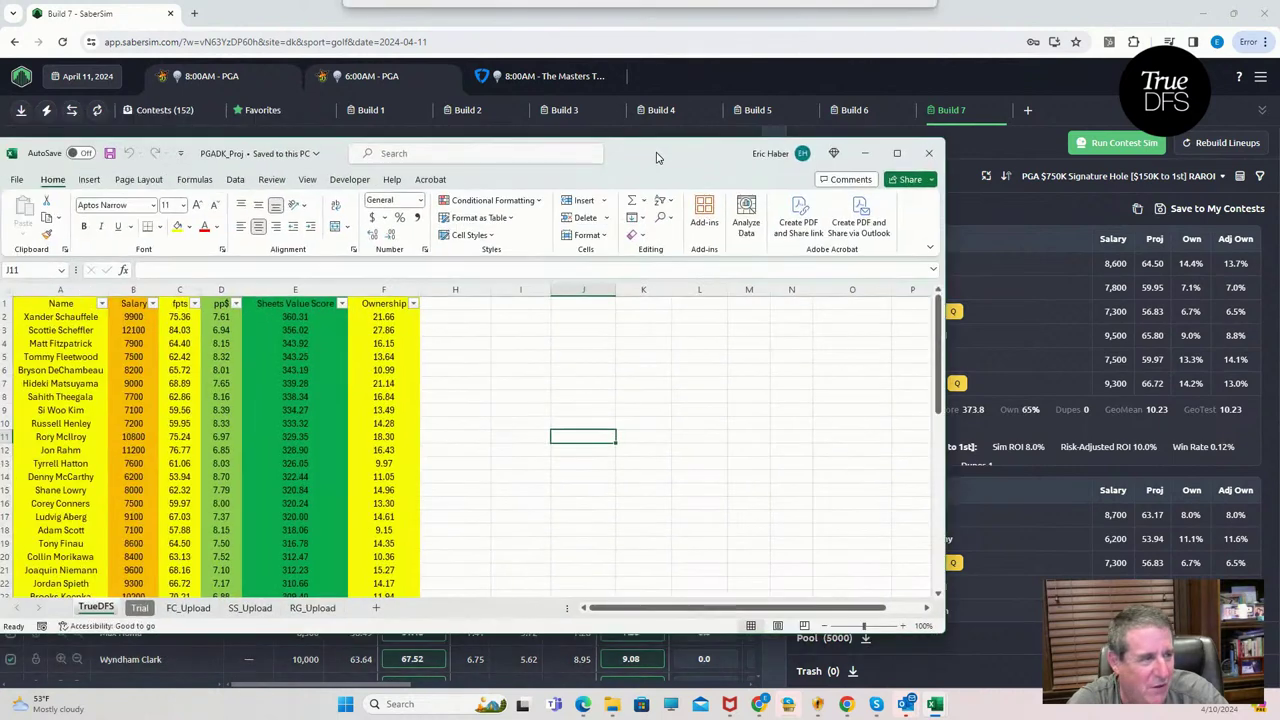
key(alt+Tab)
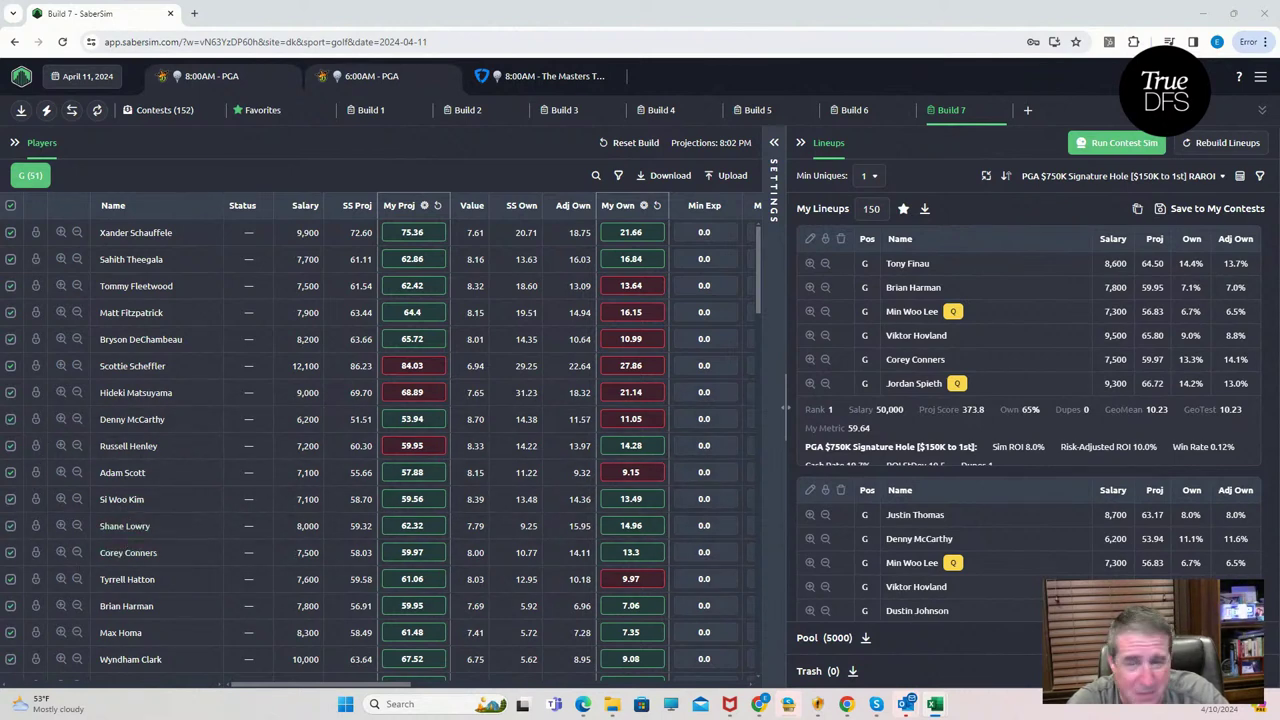
key(alt+Tab)
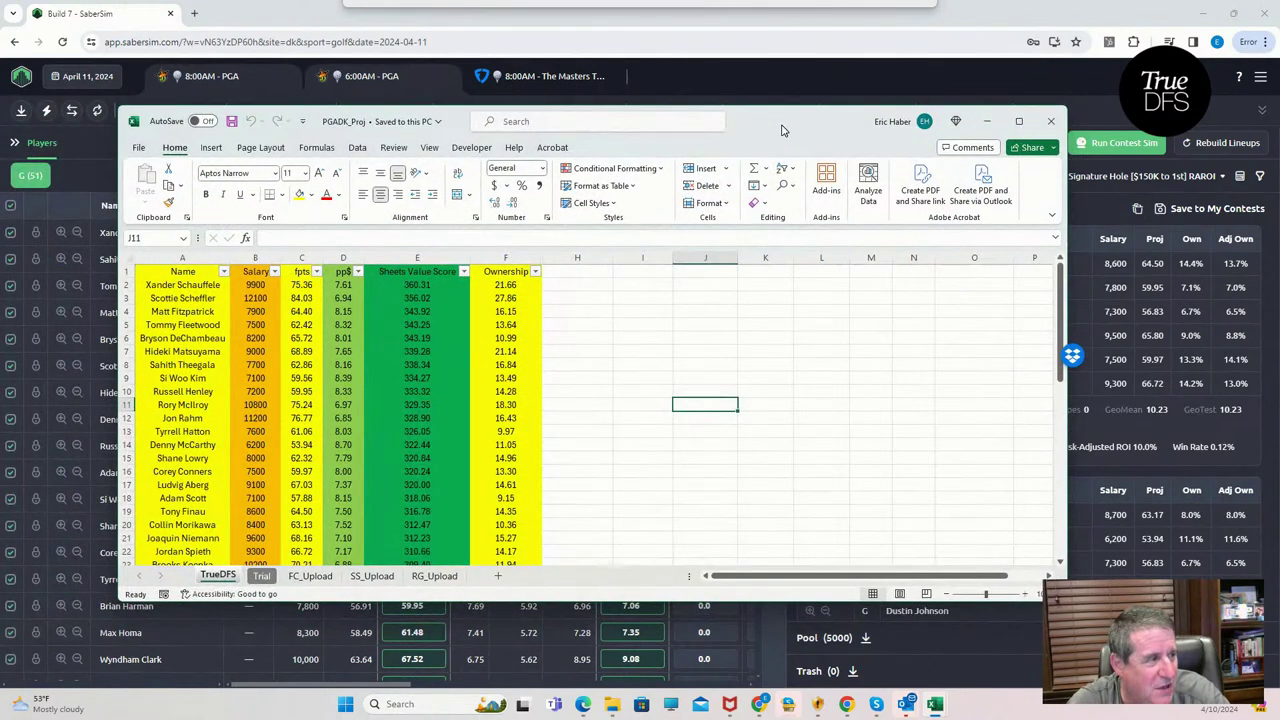
key(alt+Tab)
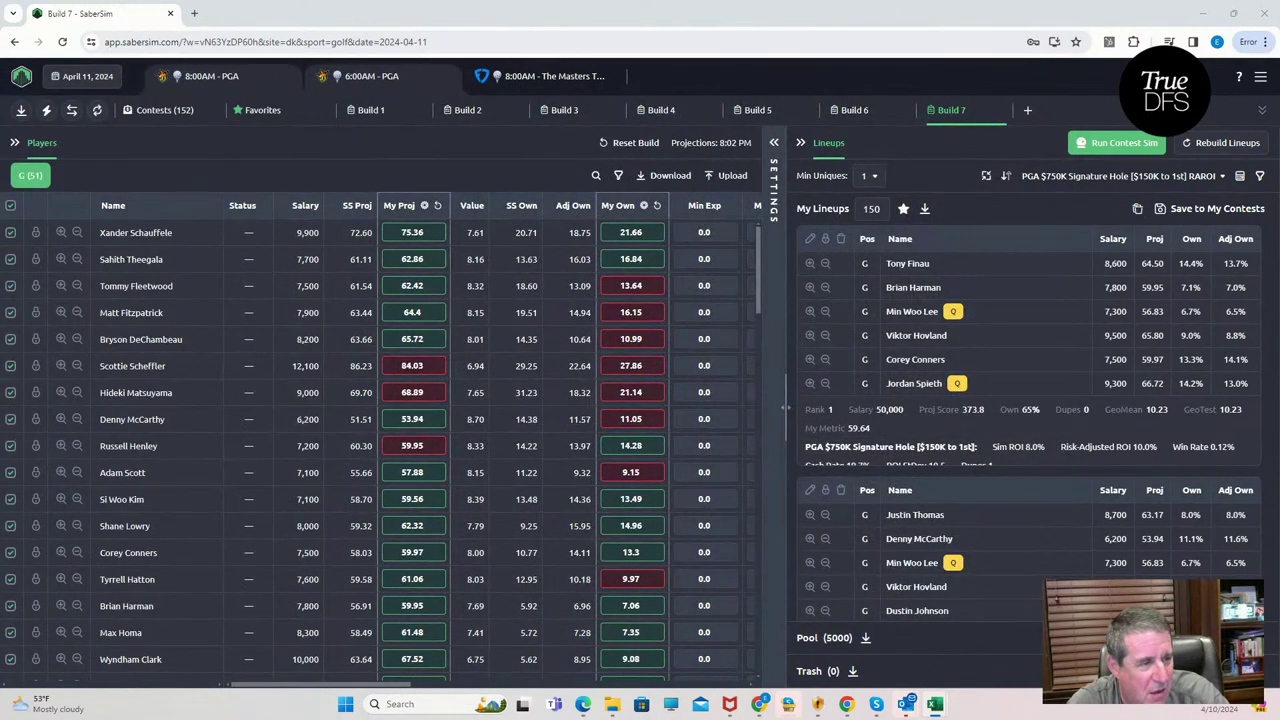
key(alt+Tab)
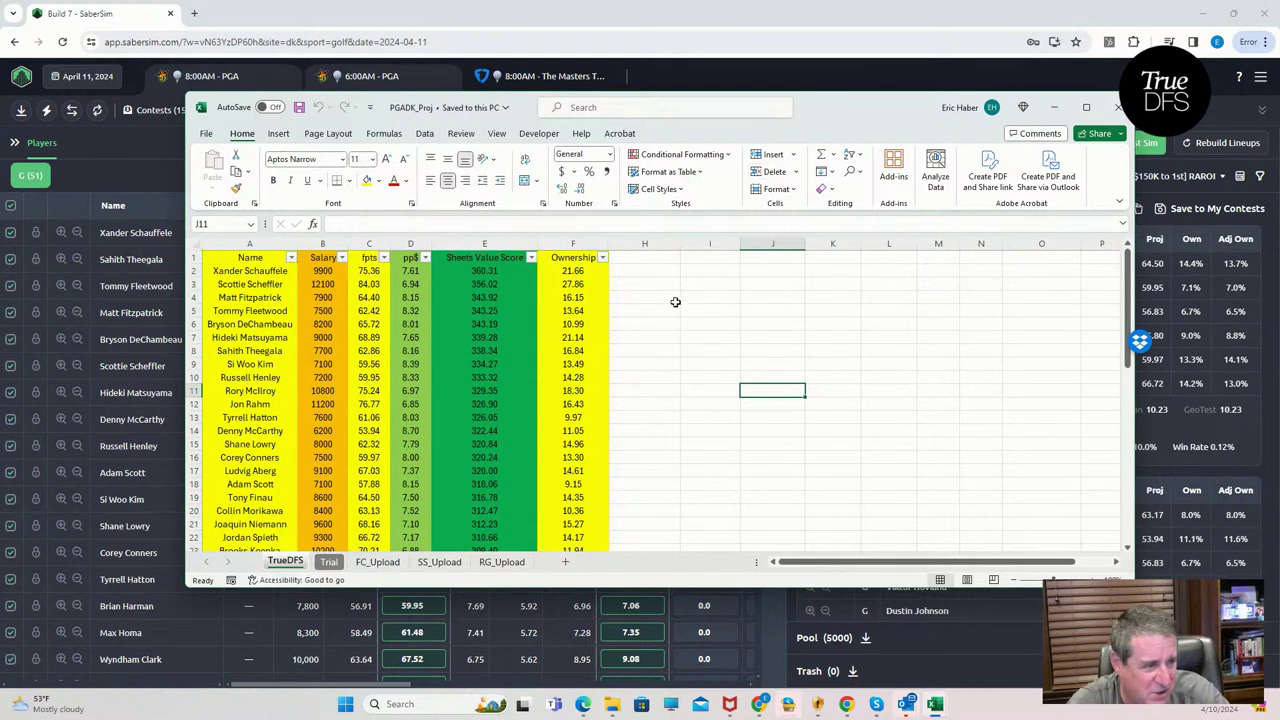
Step: Examine the golfers' Sheets Value Score column on the TrueDFS sheet, starting from the highest-ranked player
click(503, 310)
click(484, 271)
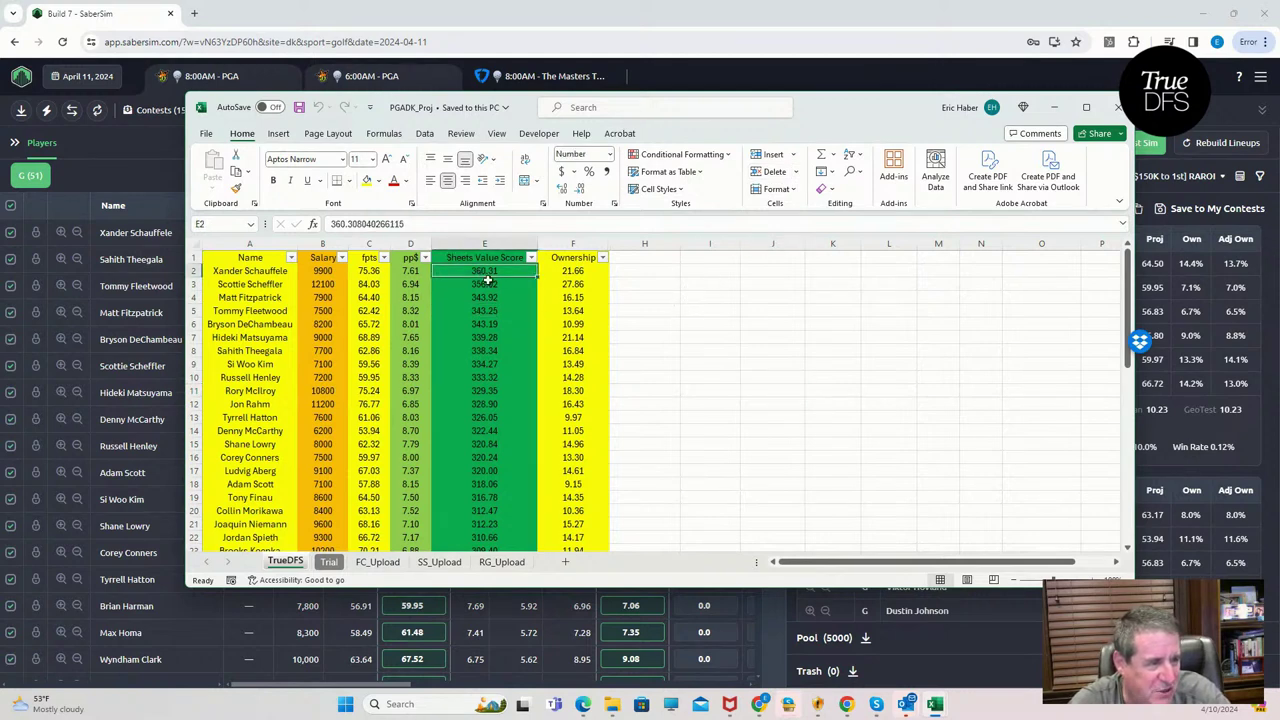
scroll(528, 376, down, 2)
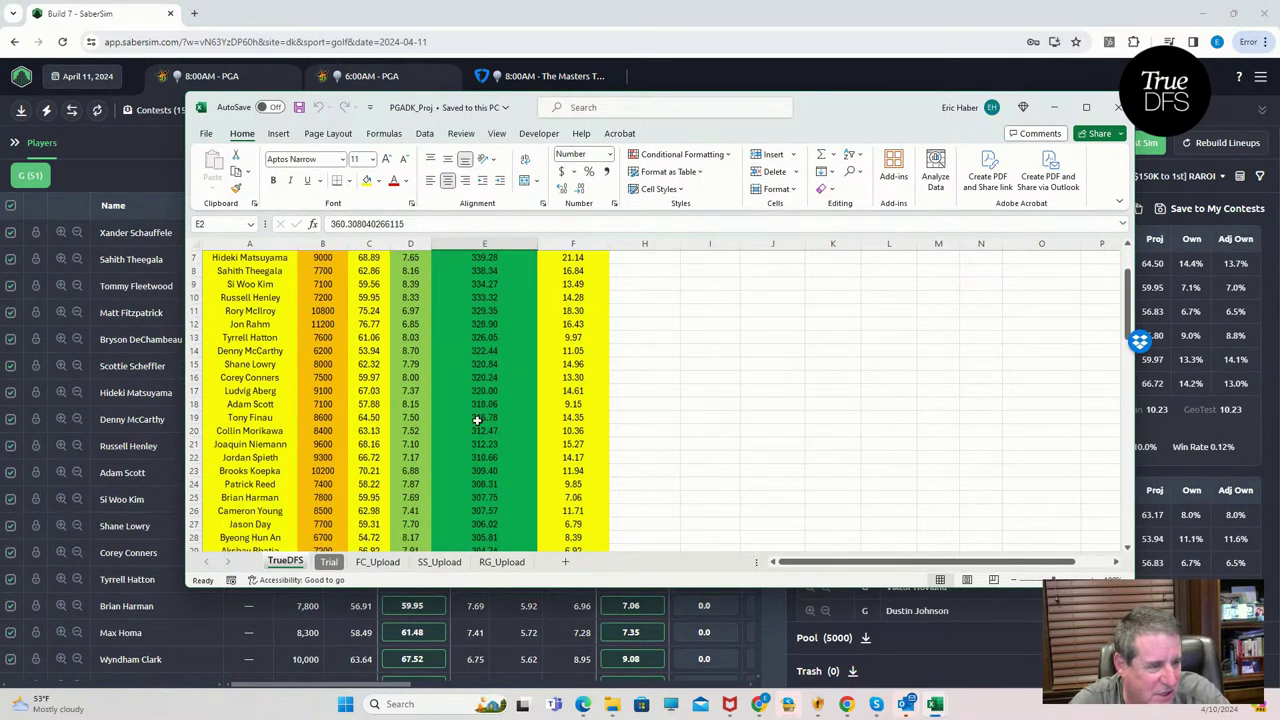
scroll(481, 424, down, 1)
scroll(474, 441, down, 1)
scroll(474, 441, down, 1)
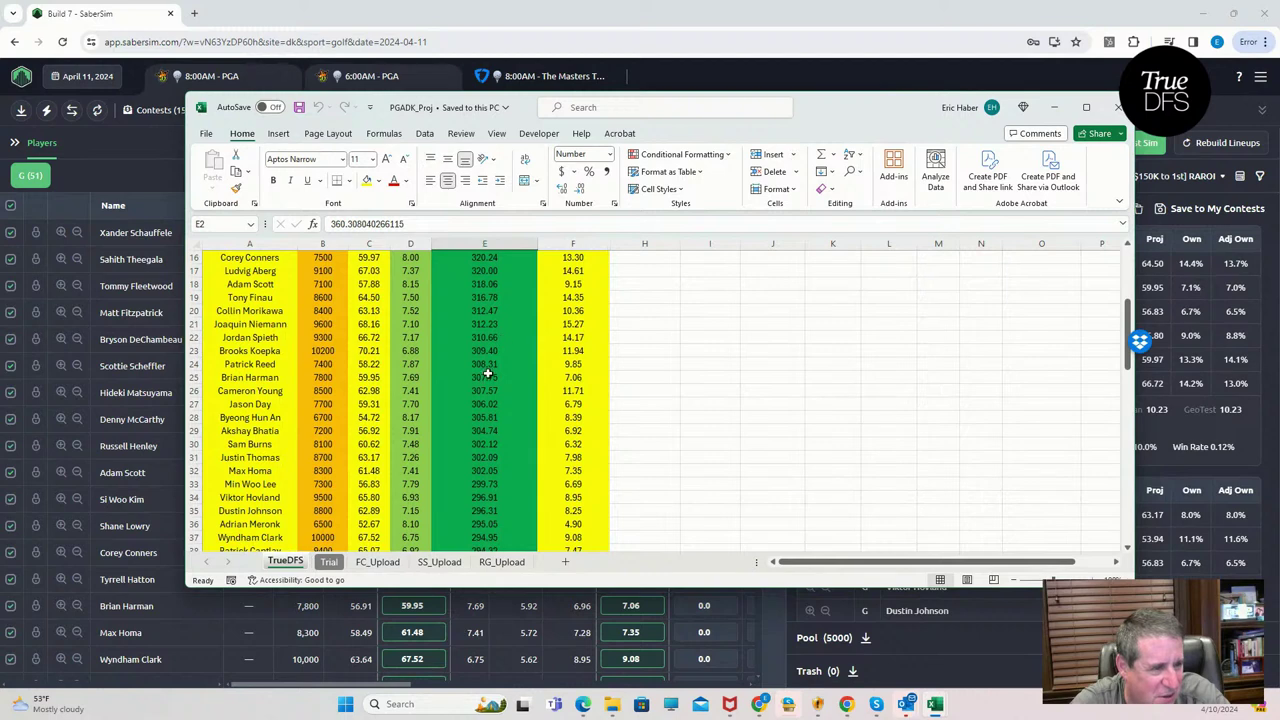
scroll(485, 369, up, 1)
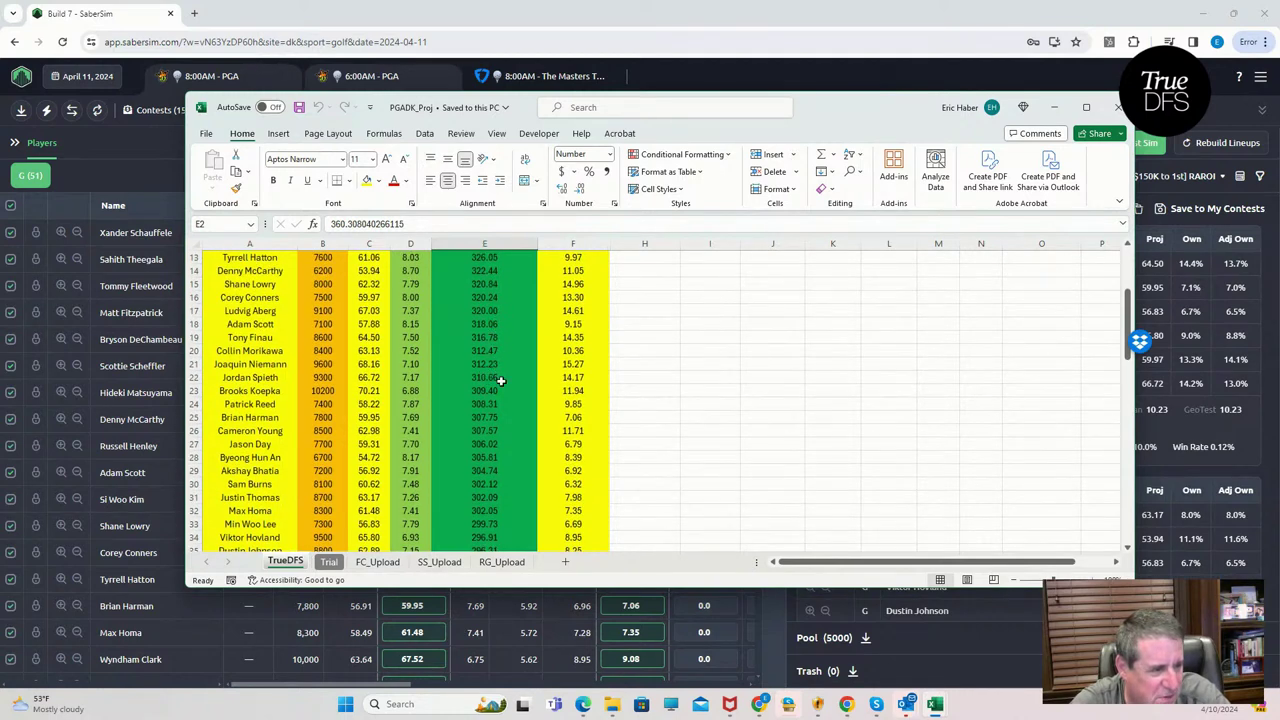
Step: Examine the Sheets Value Scores from Jordan Spieth down to Akshay Bhatia on the TrueDFS sheet
click(486, 378)
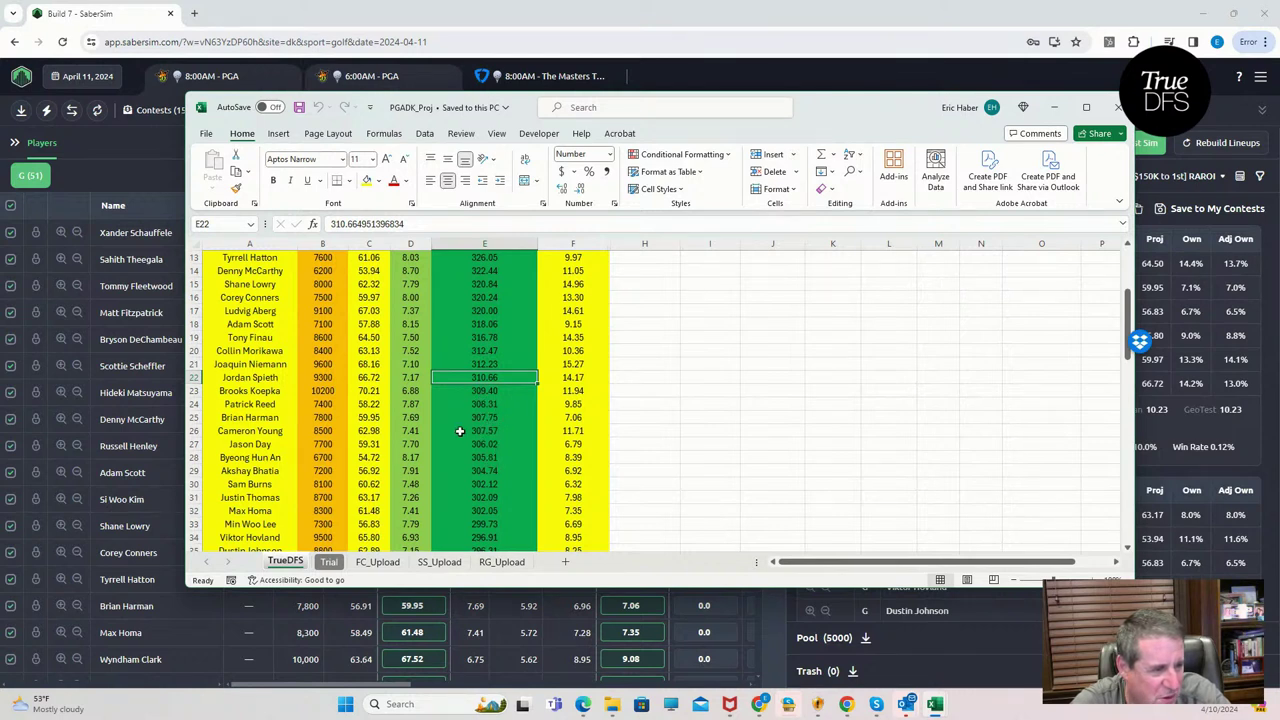
click(490, 469)
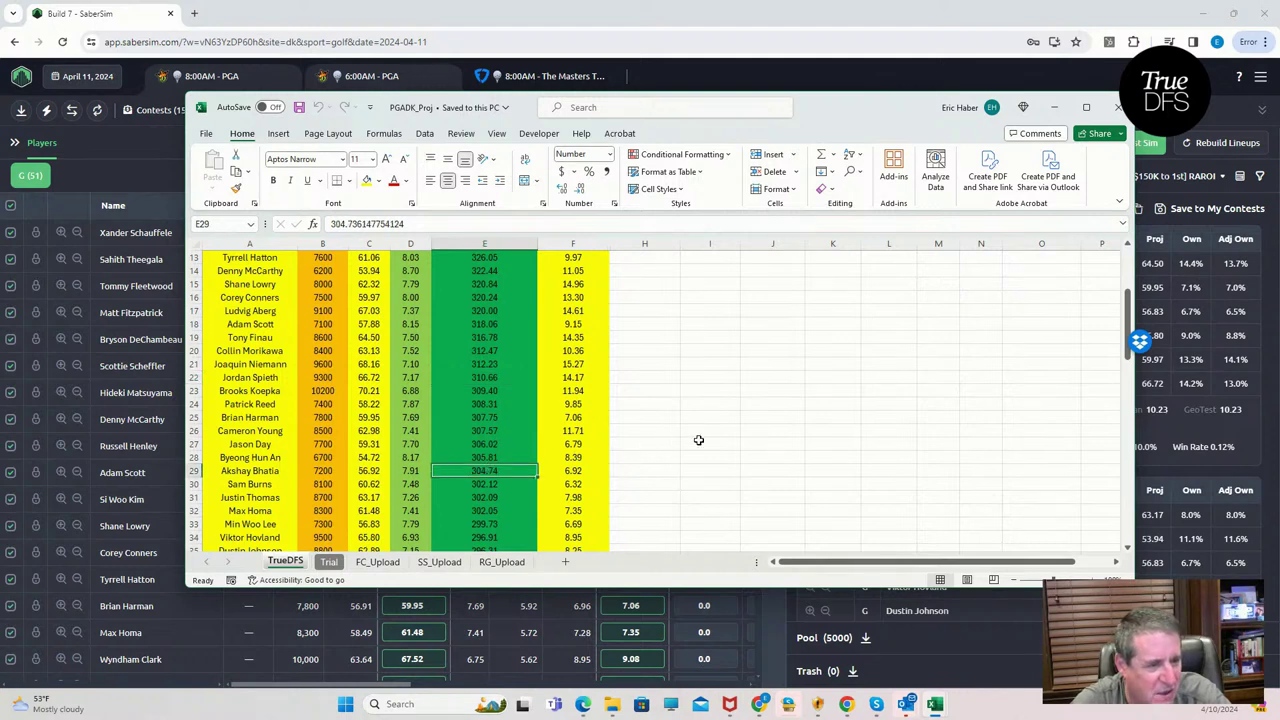
scroll(698, 440, up, 4)
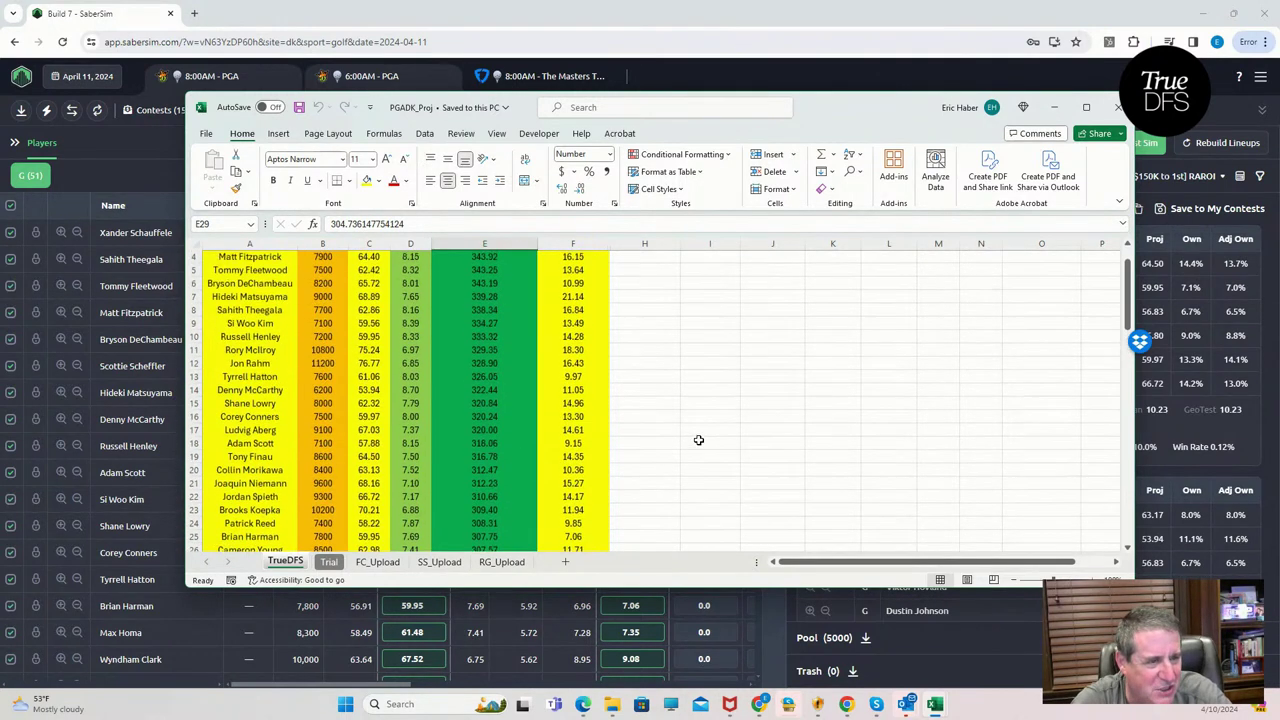
Step: In SaberSim's custom data upload, paste the workbook's top 28 golfers, Xander Schauffele through Akshay Bhatia, with their projections
key(super+Down)
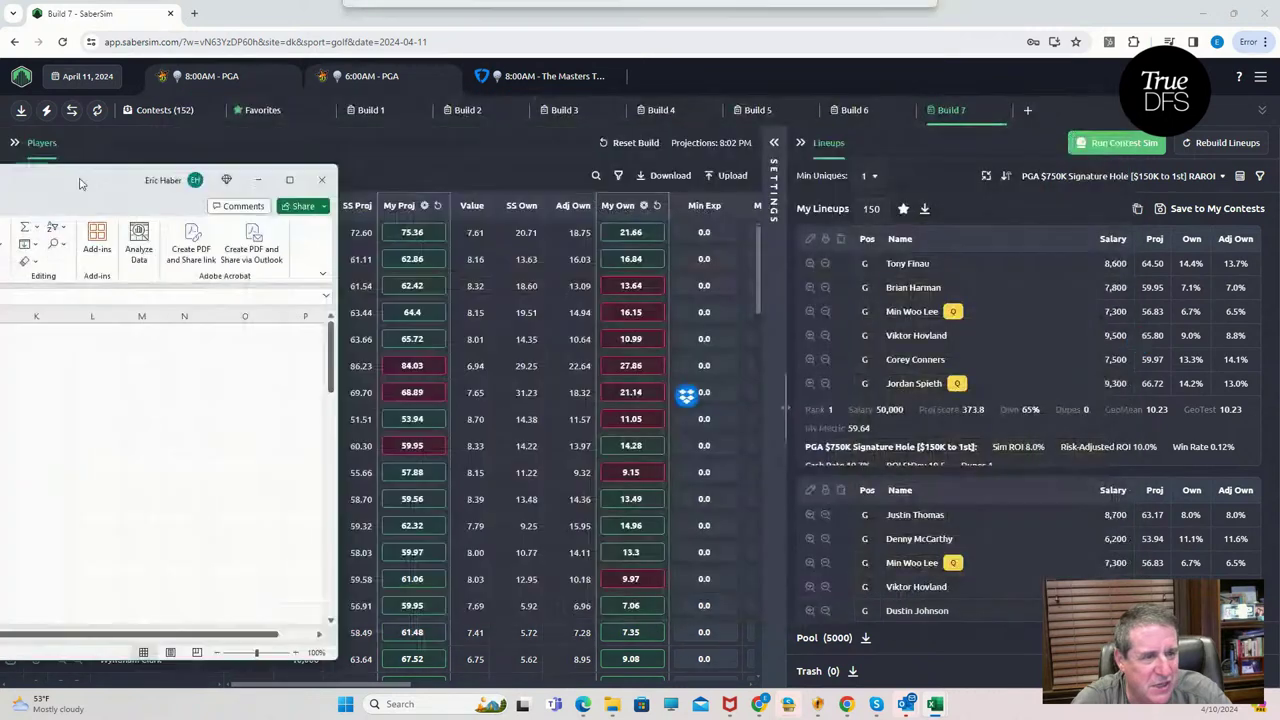
click(724, 177)
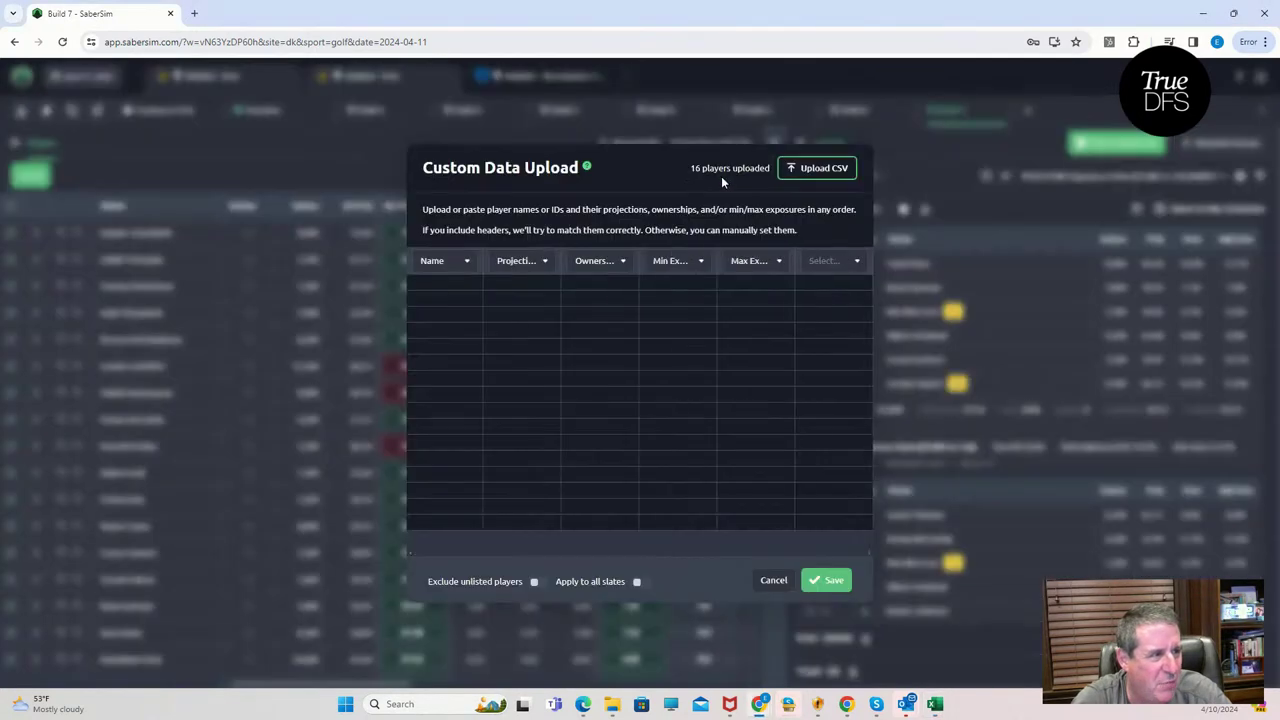
key(alt+Tab)
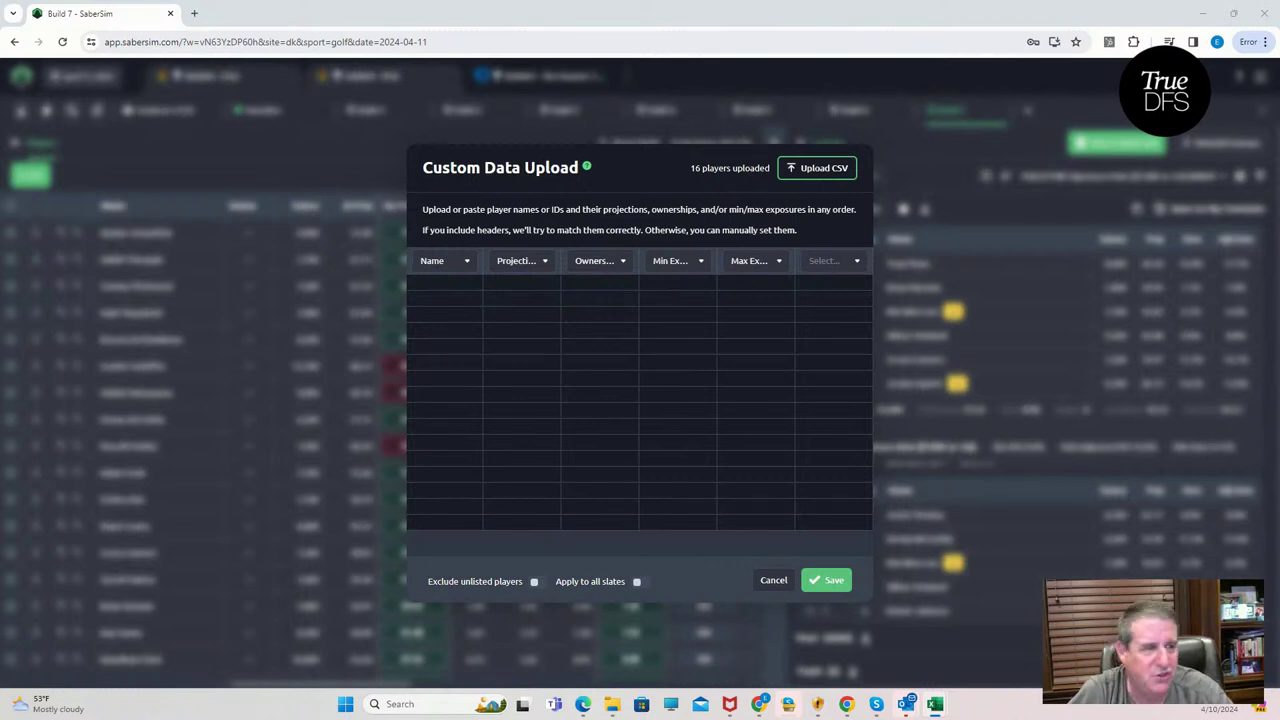
click(468, 285)
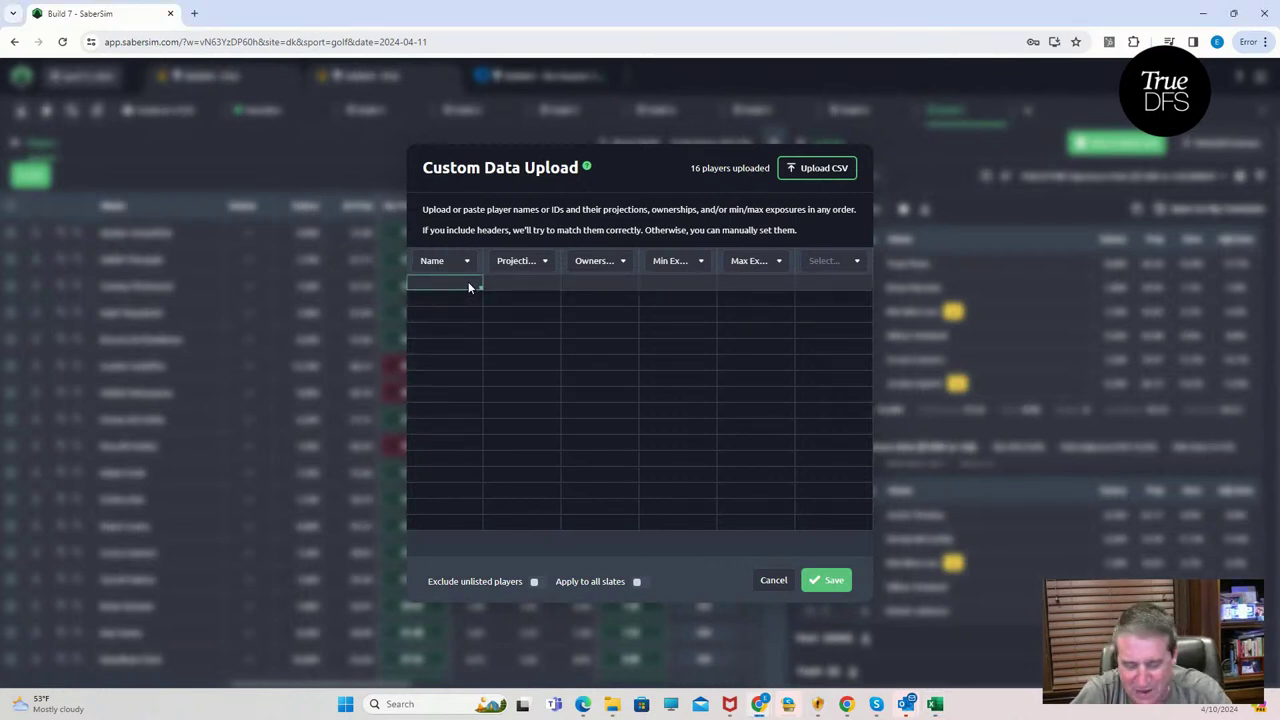
key(ctrl+v)
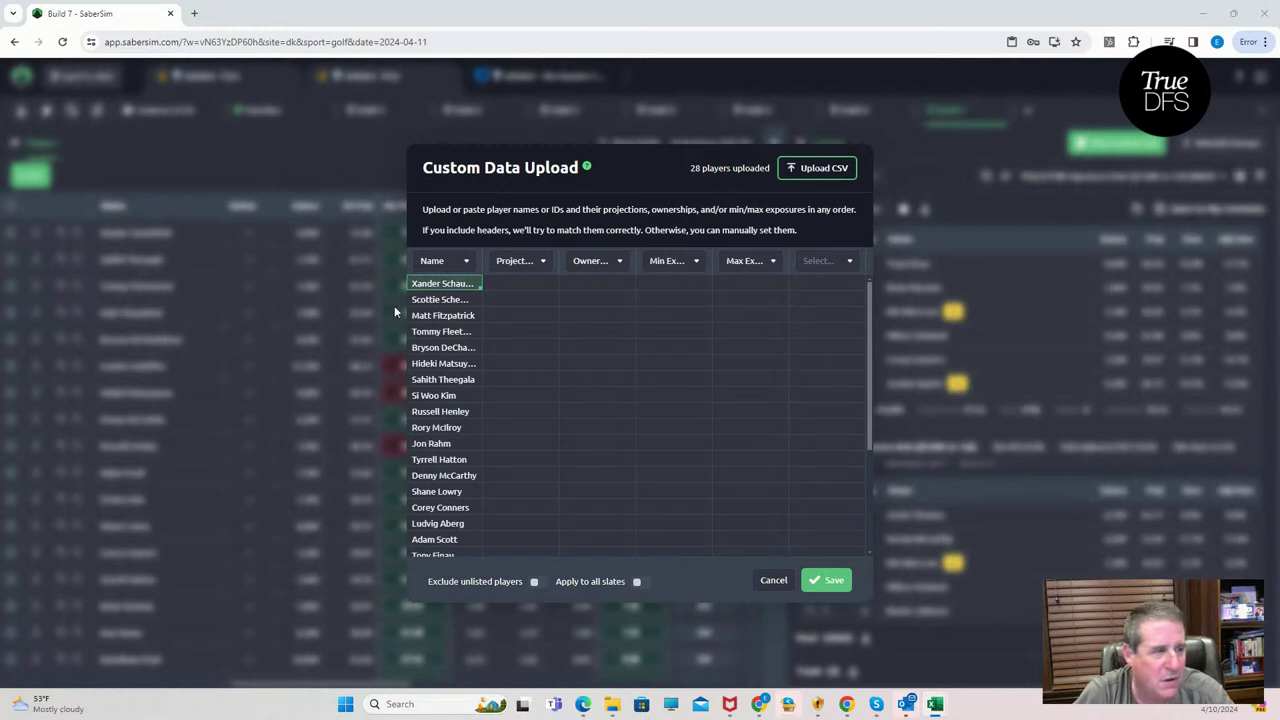
click(522, 284)
key(ctrl+v)
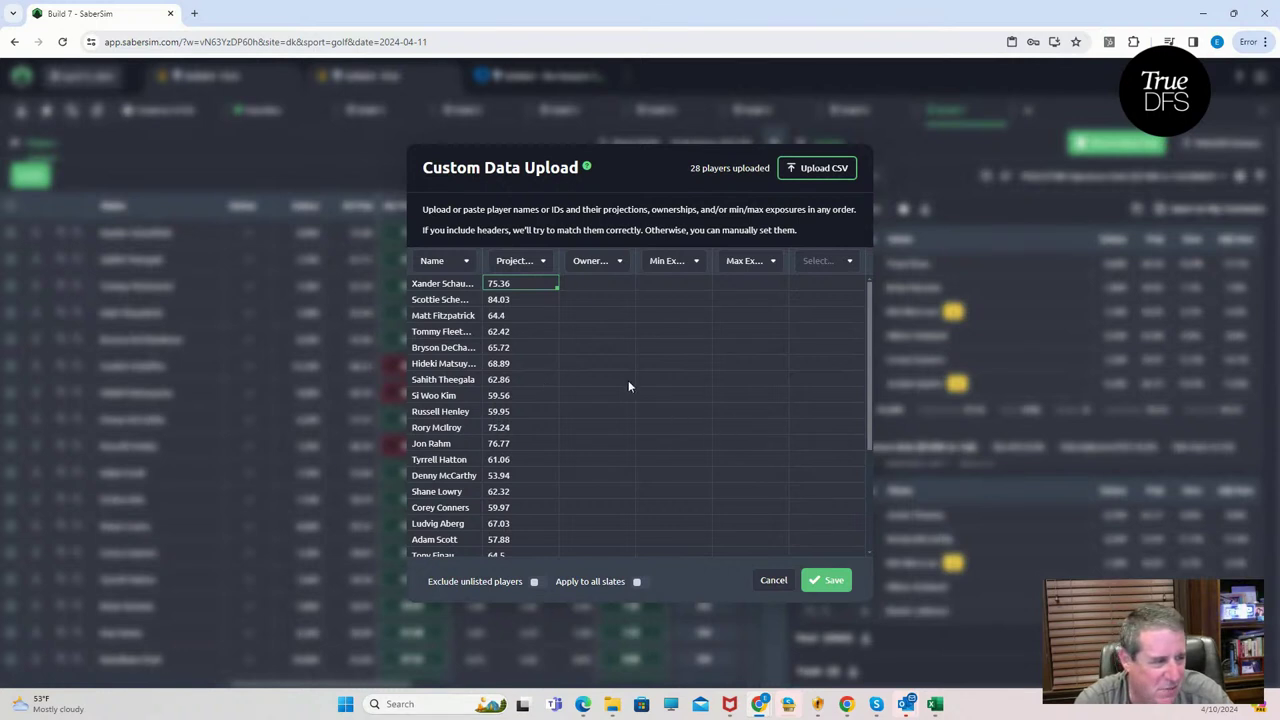
Step: Exclude unlisted players and save the custom upload without storing it as a user projections source
click(536, 582)
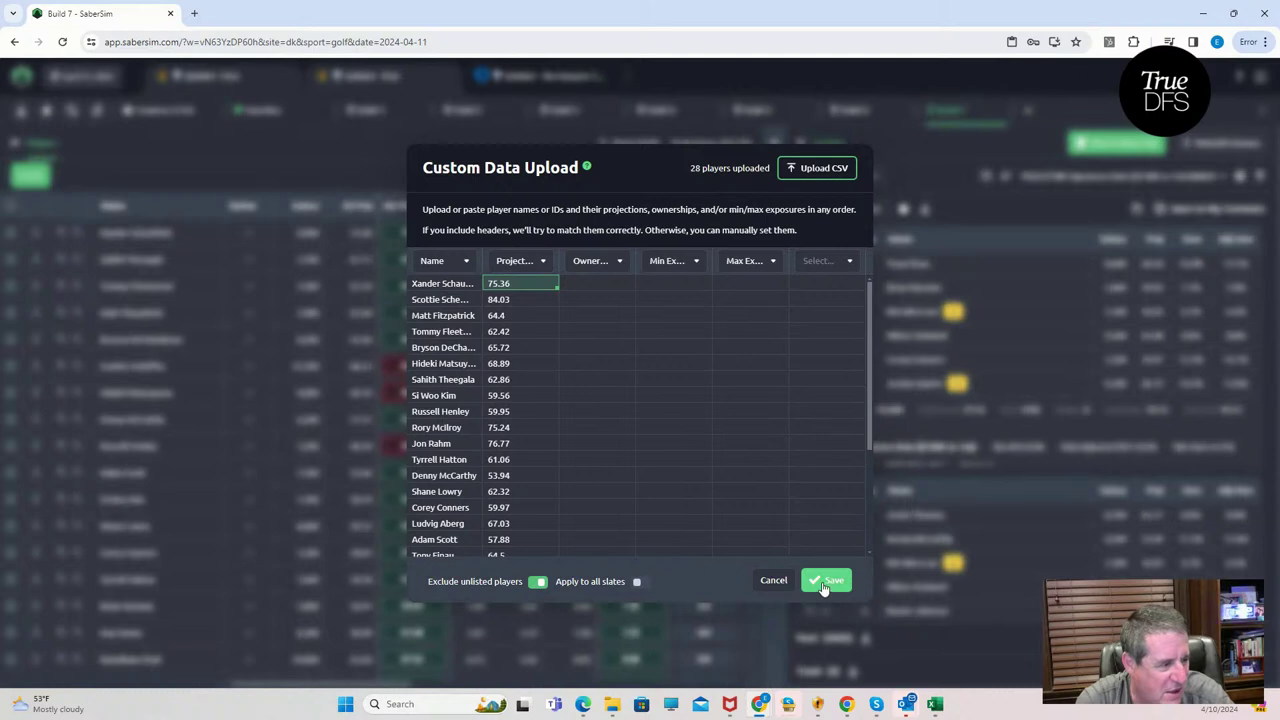
click(826, 581)
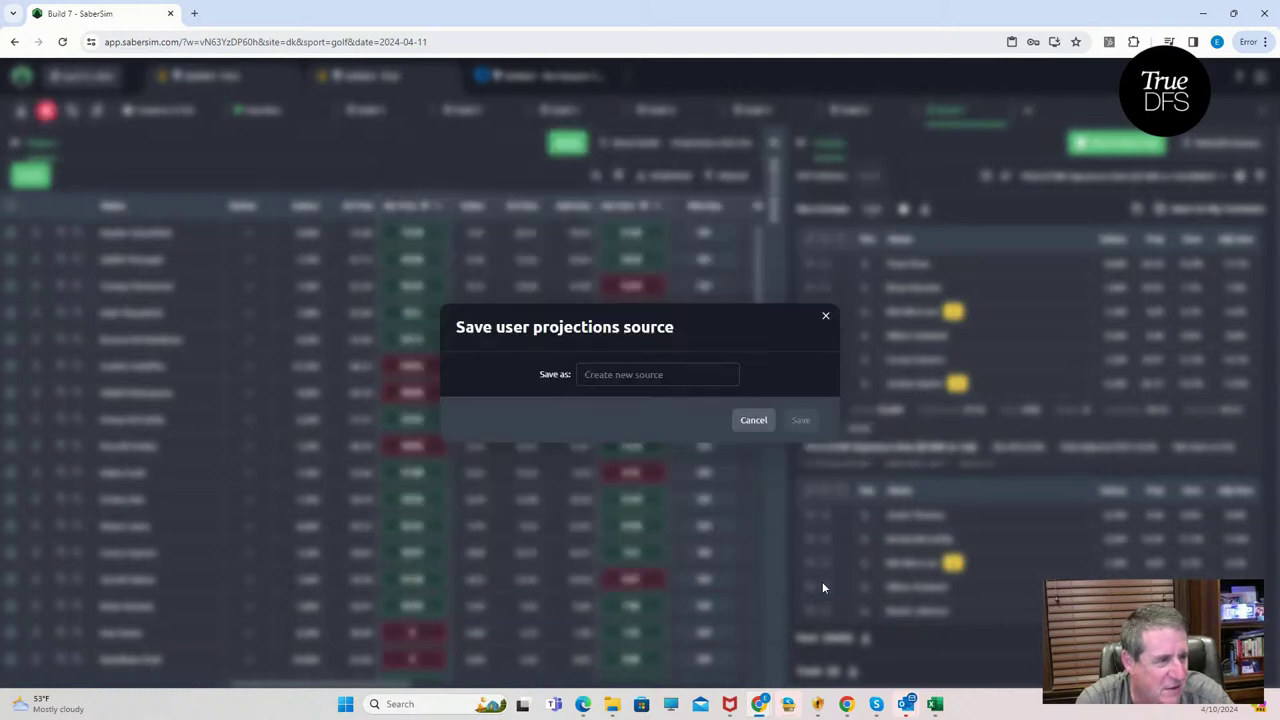
click(826, 317)
Step: Check the My Proj values in the player table and rebuild the Build 7 lineups, discarding the previous ones
scroll(476, 415, down, 3)
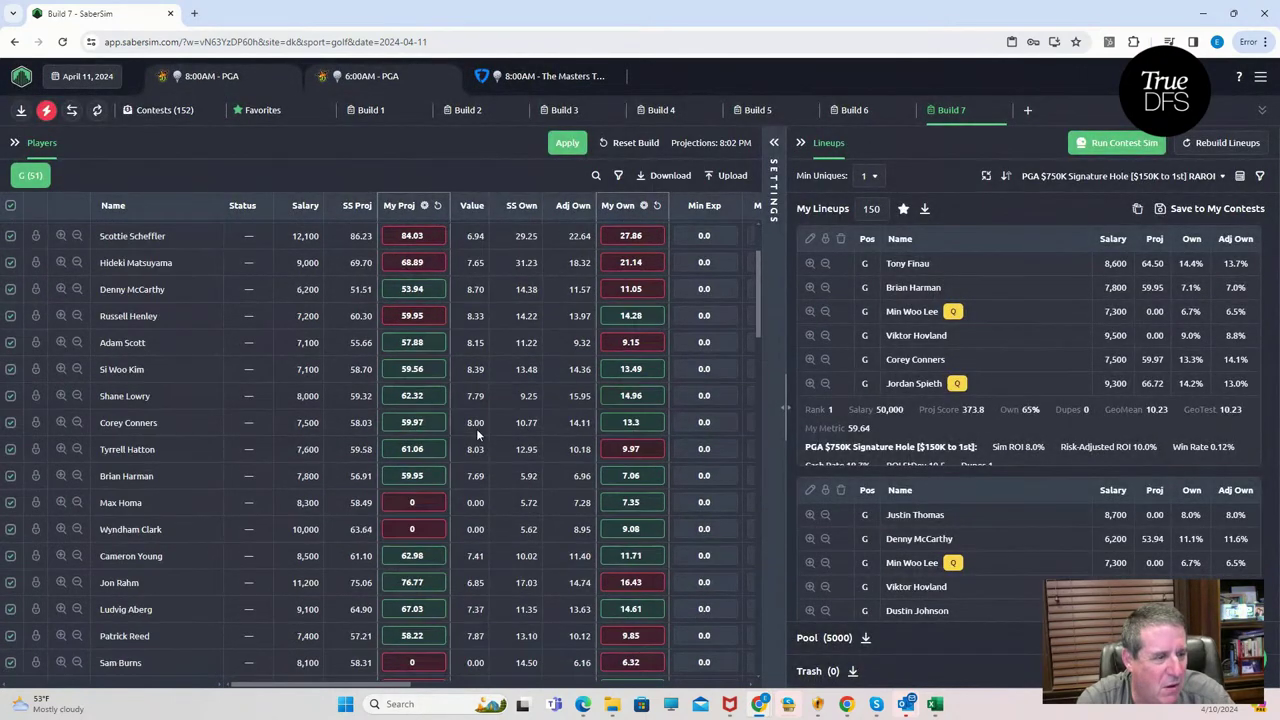
scroll(473, 455, down, 2)
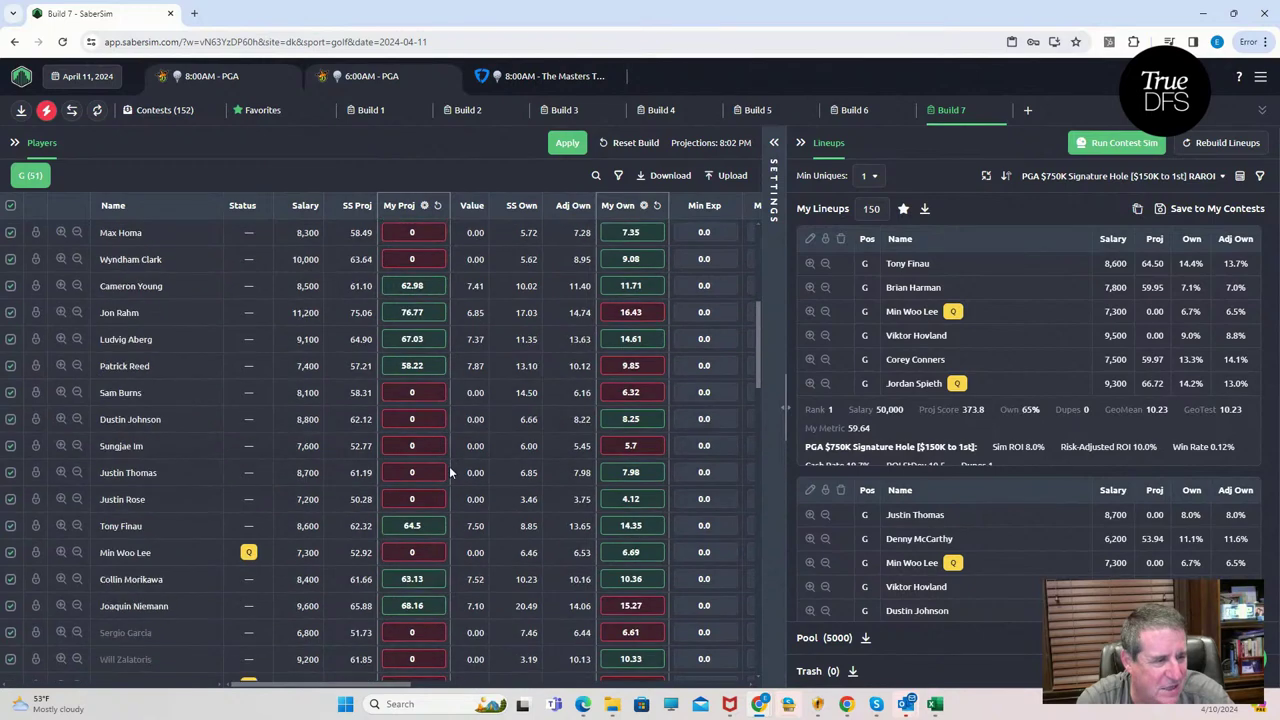
scroll(415, 560, down, 5)
scroll(453, 464, up, 6)
scroll(453, 458, up, 5)
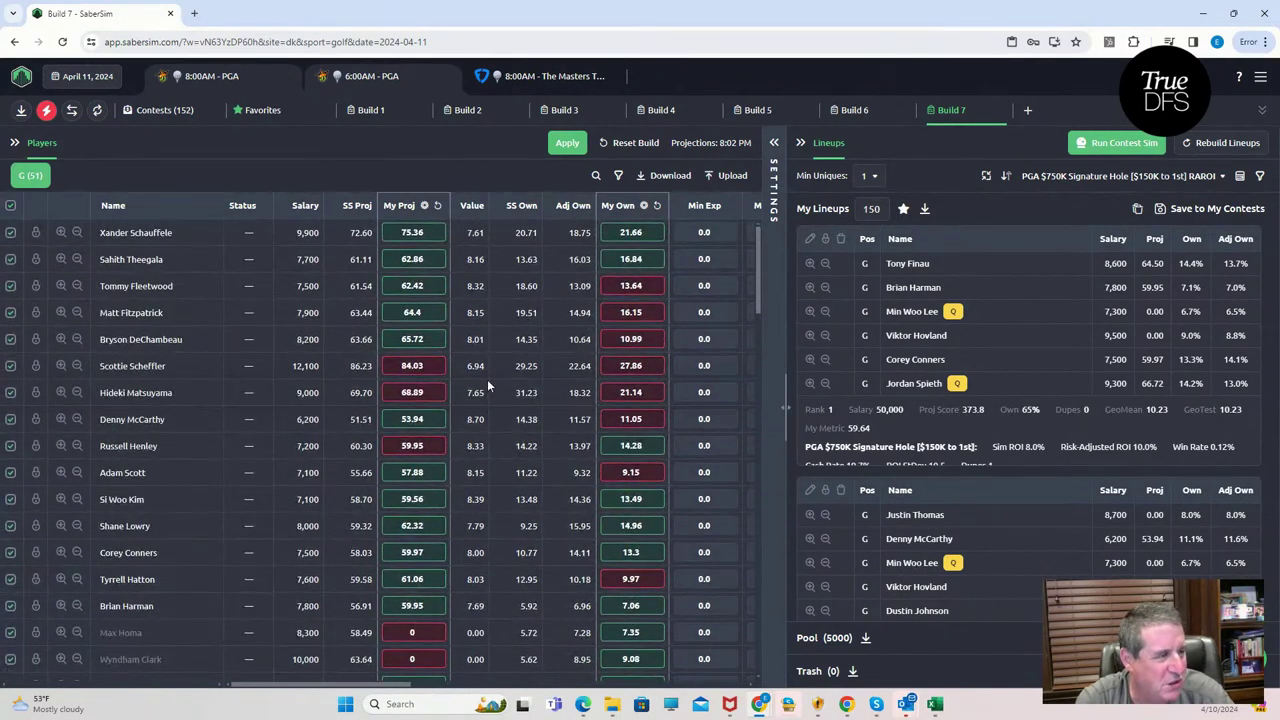
click(871, 208)
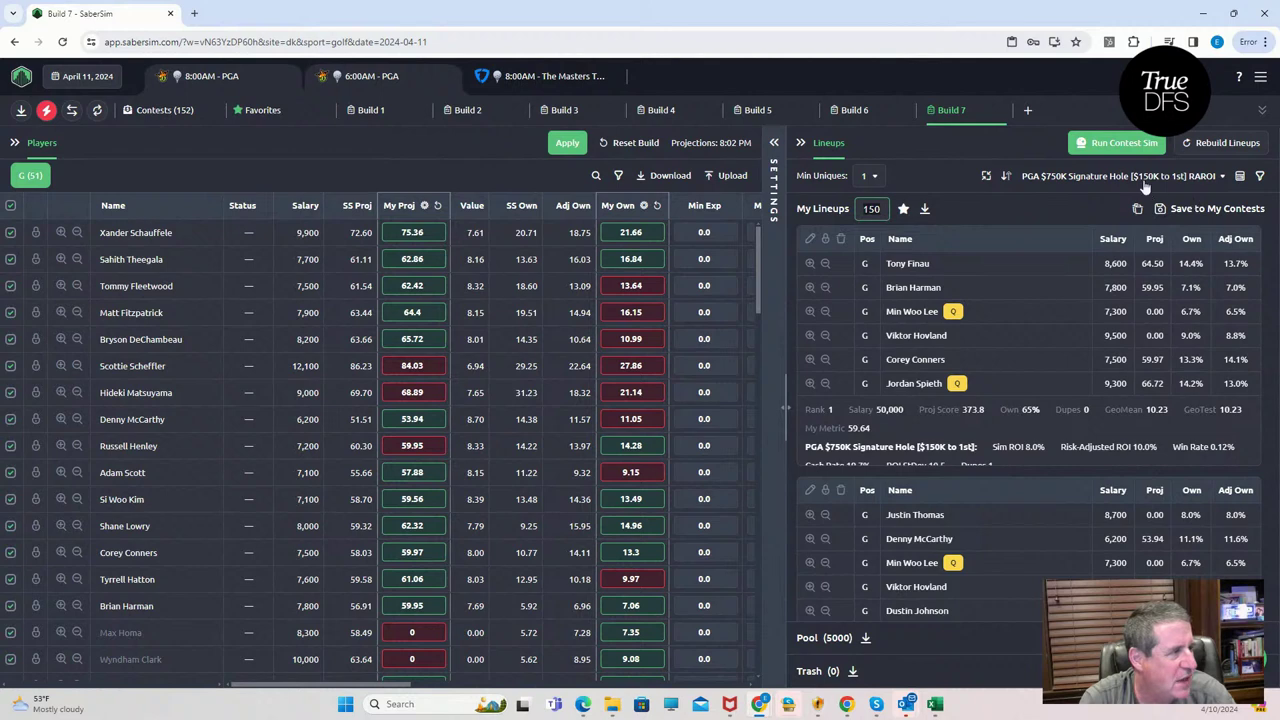
click(1222, 143)
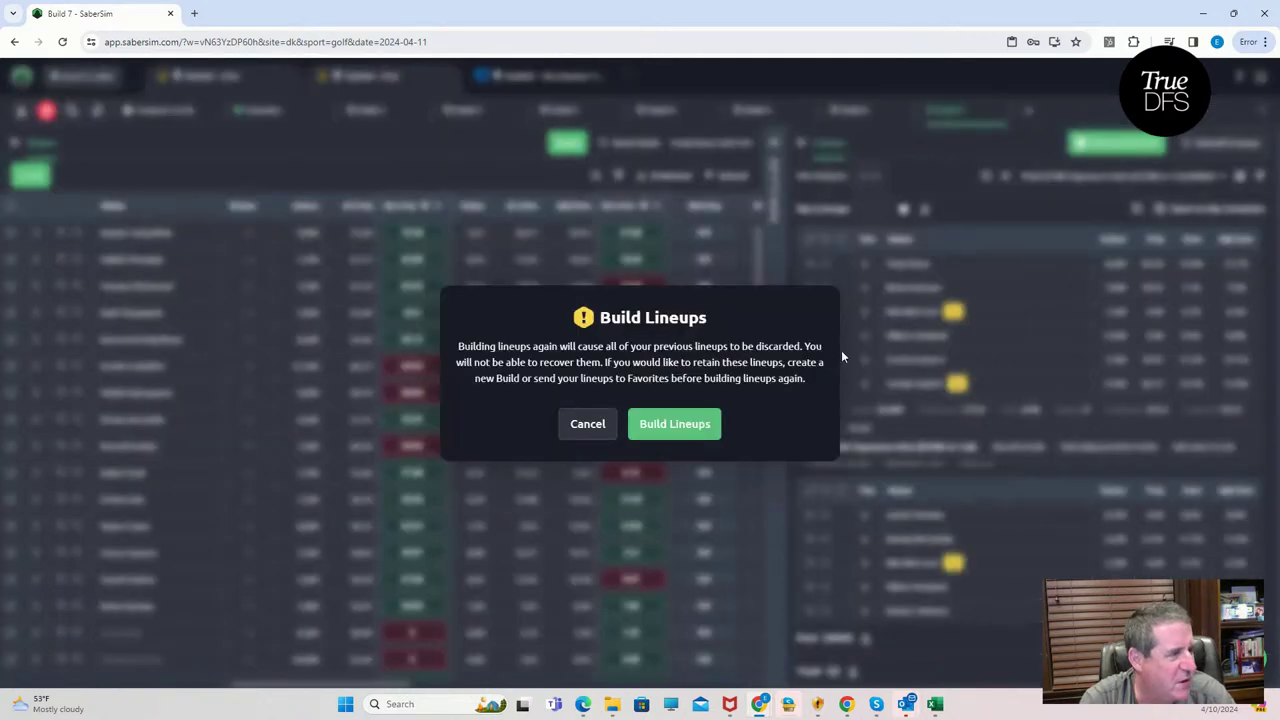
click(688, 425)
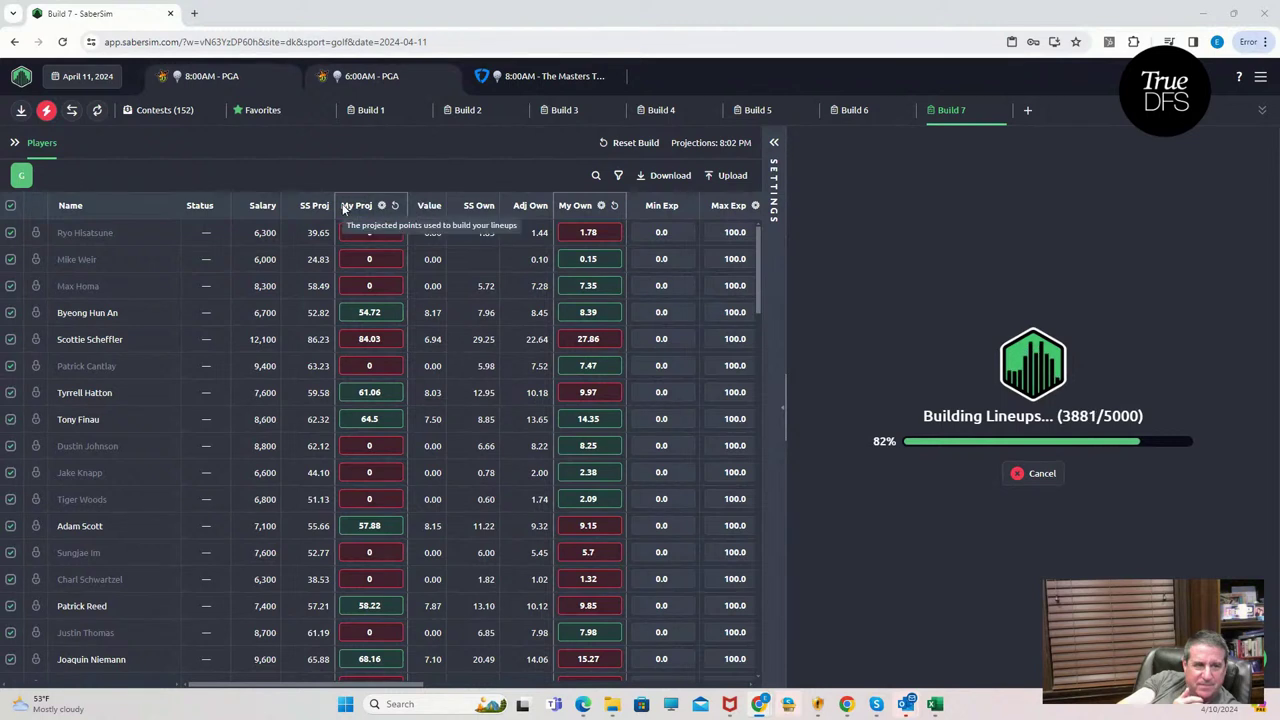
Step: Sort the players by My Proj, highest first, and review the Quick Swap list of zero-projection players without applying any swap
click(343, 207)
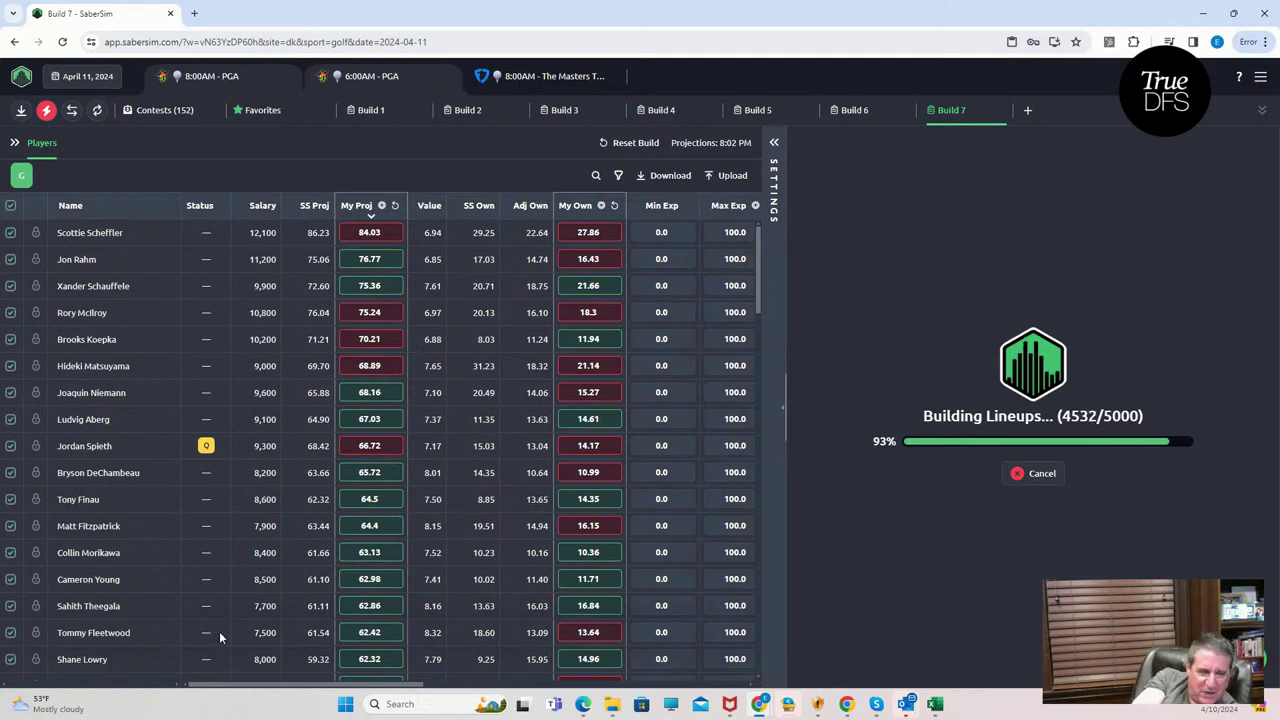
scroll(312, 607, down, 2)
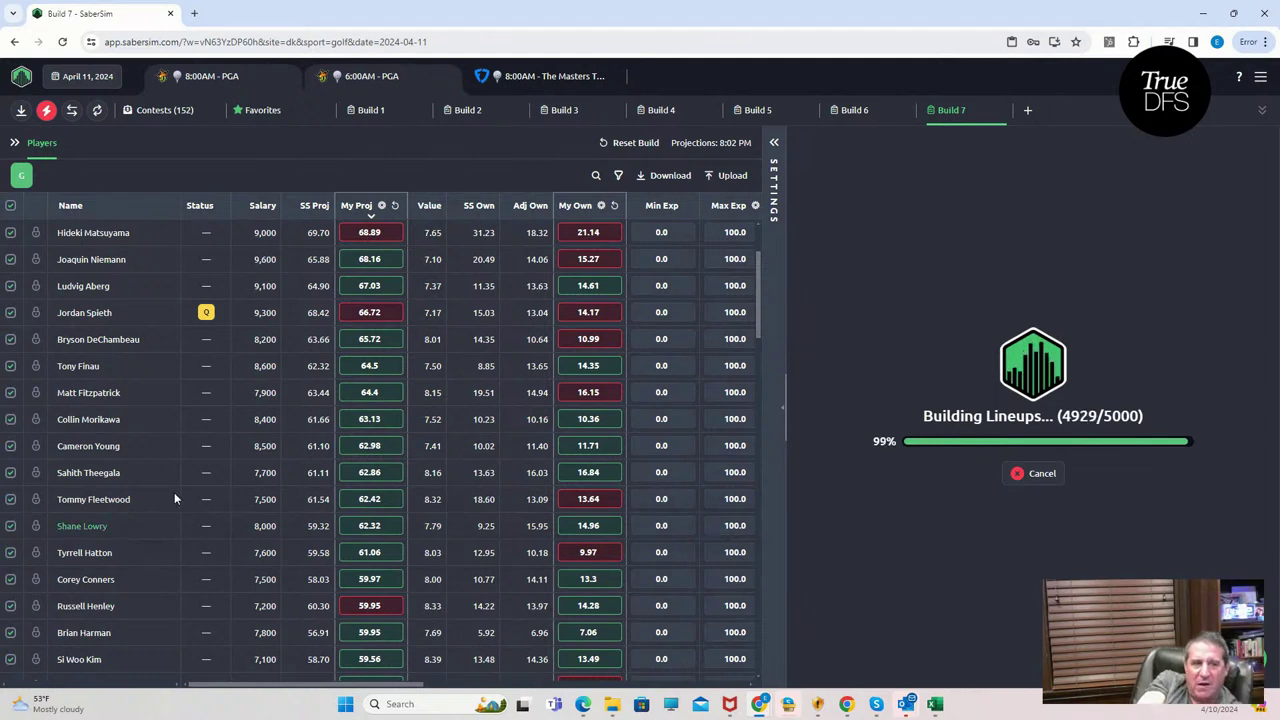
click(47, 110)
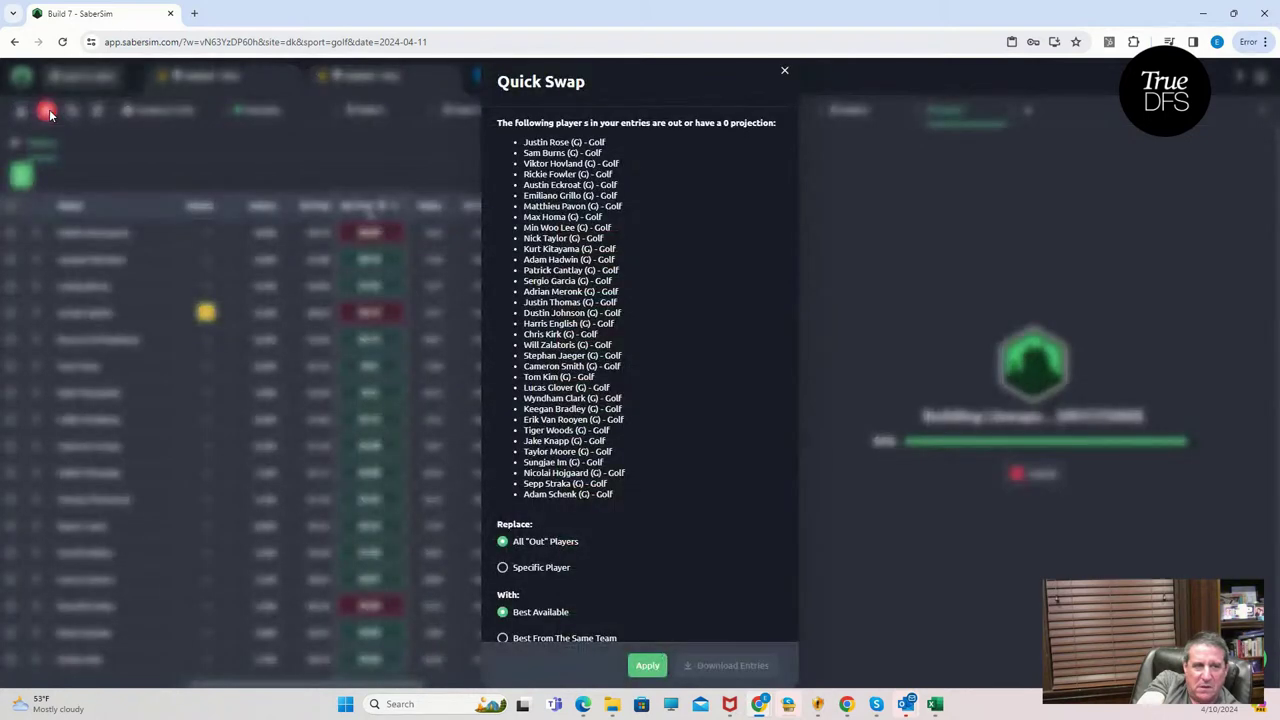
click(784, 70)
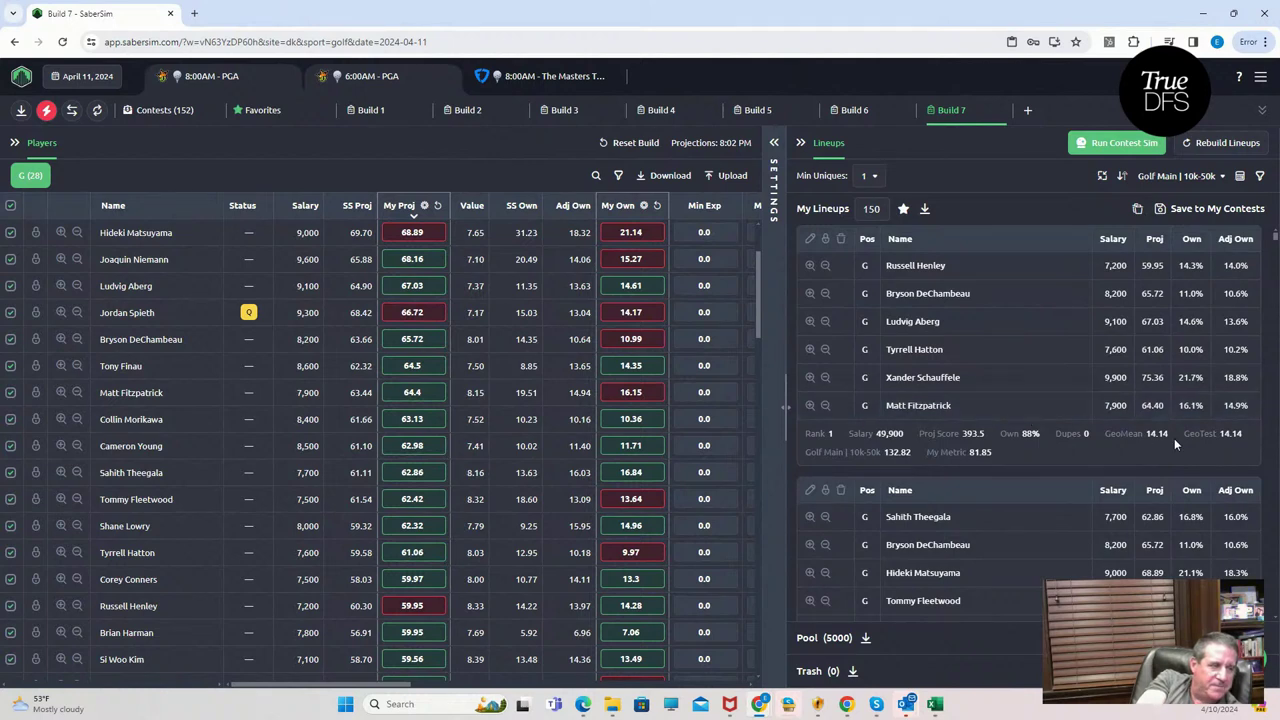
Step: Sort the players by Exposure, highest first, and review each golfer's share of the rebuilt lineups
scroll(465, 446, up, 2)
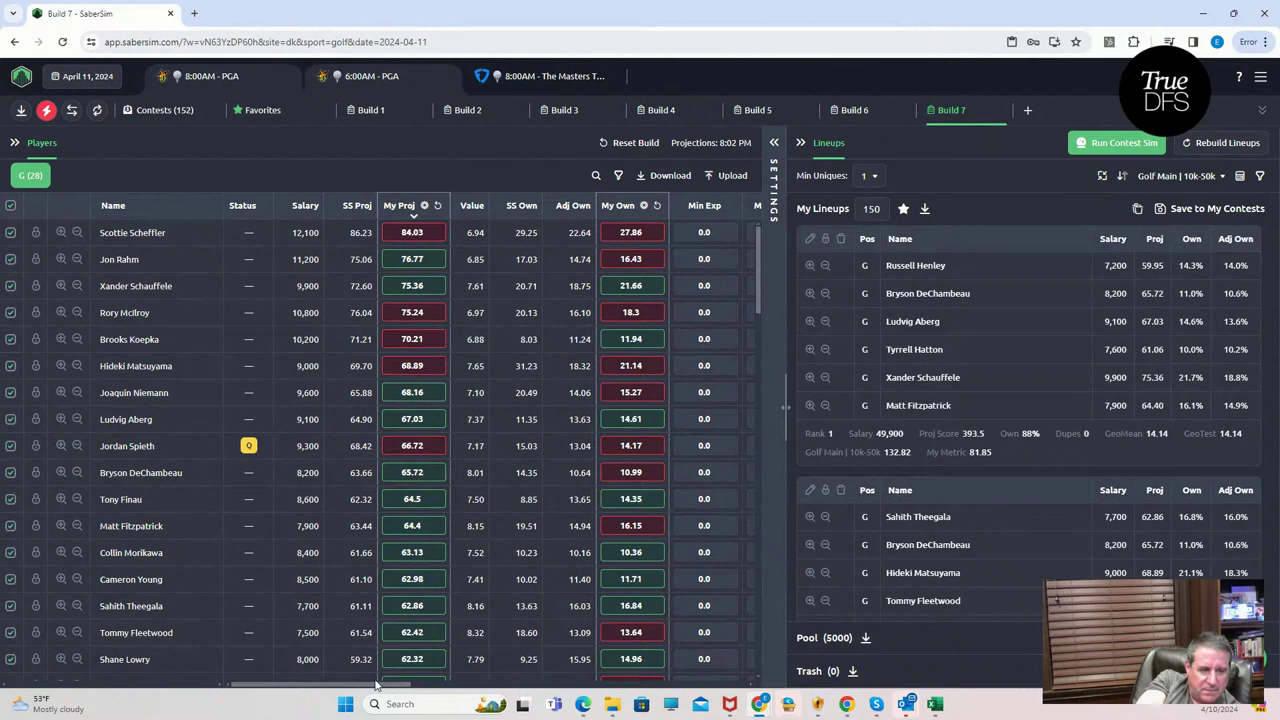
drag(390, 686, 464, 688)
click(634, 206)
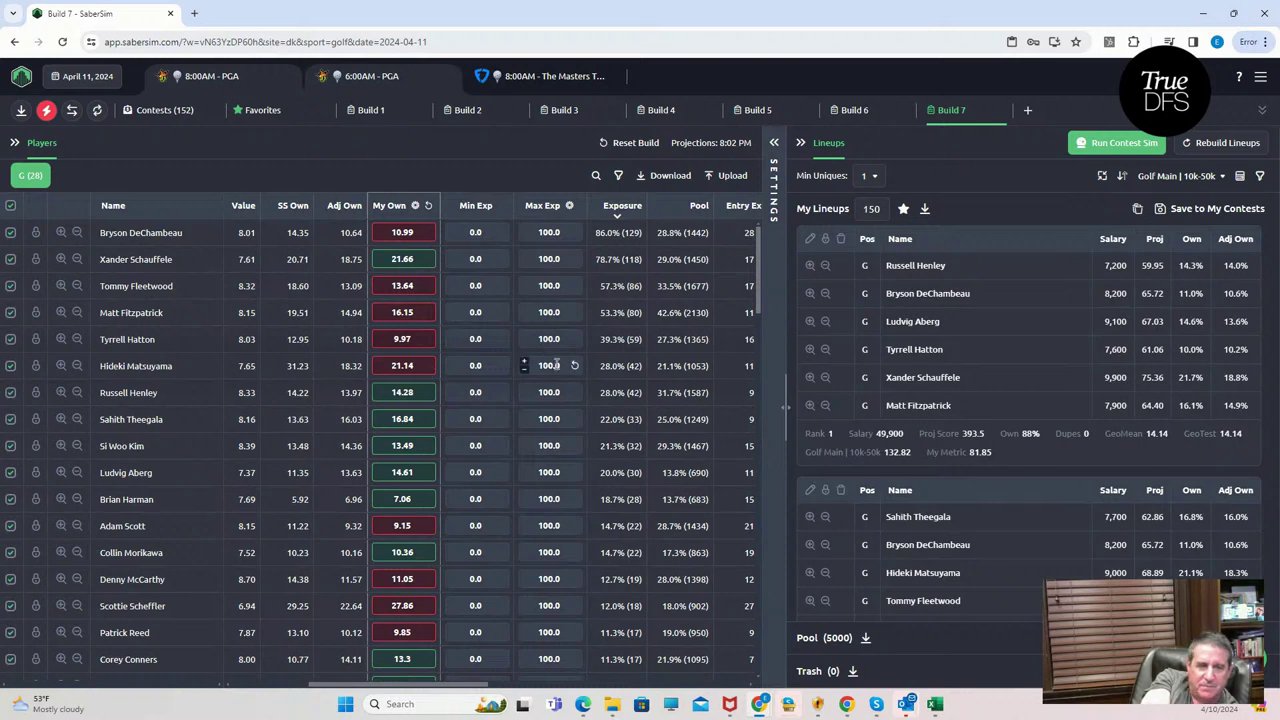
scroll(572, 372, down, 2)
scroll(566, 377, down, 1)
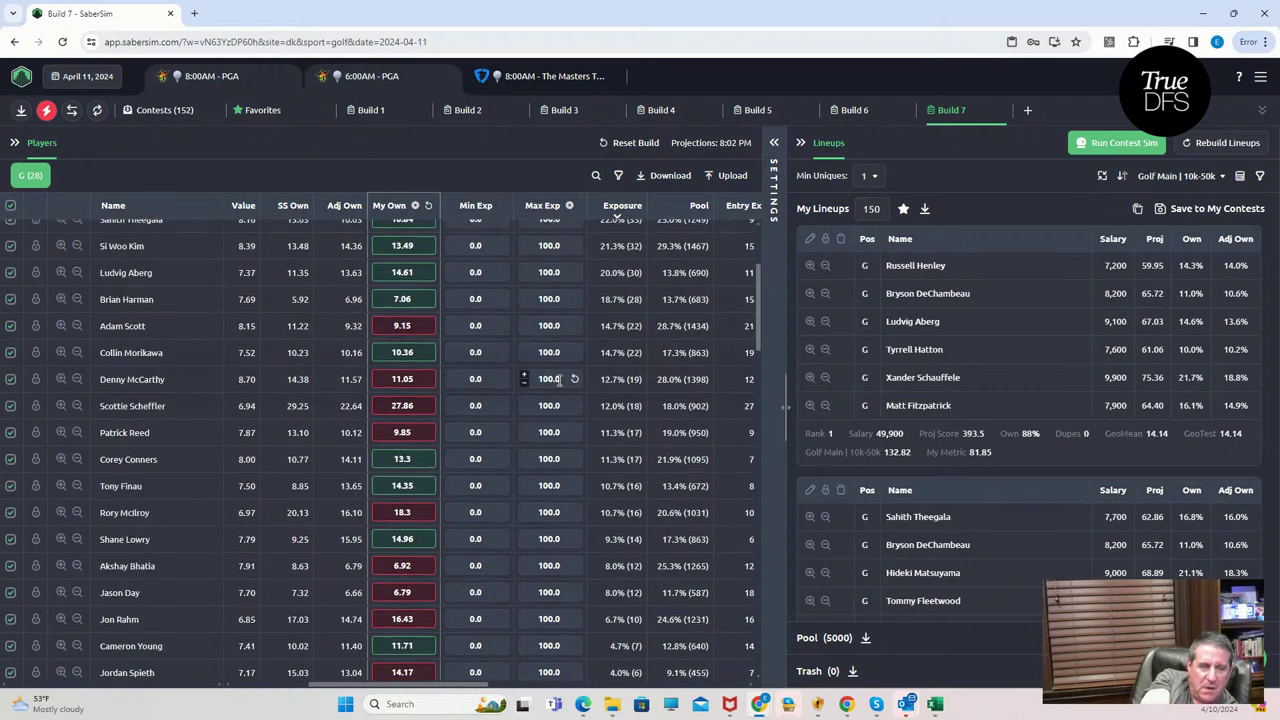
scroll(560, 378, up, 3)
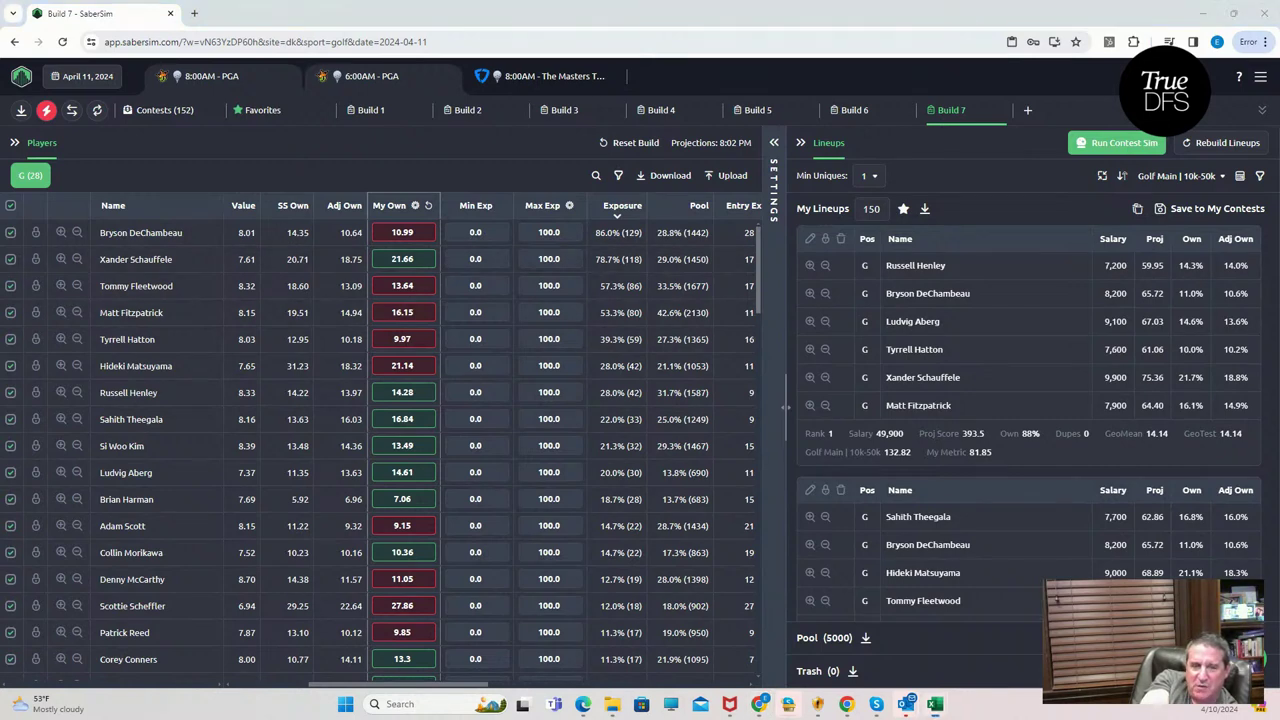
Step: Switch to the PGADK_Proj workbook, review the ranked golfers on the TrueDFS sheet, and return to the SaberSim build
click(934, 704)
drag(732, 165, 776, 135)
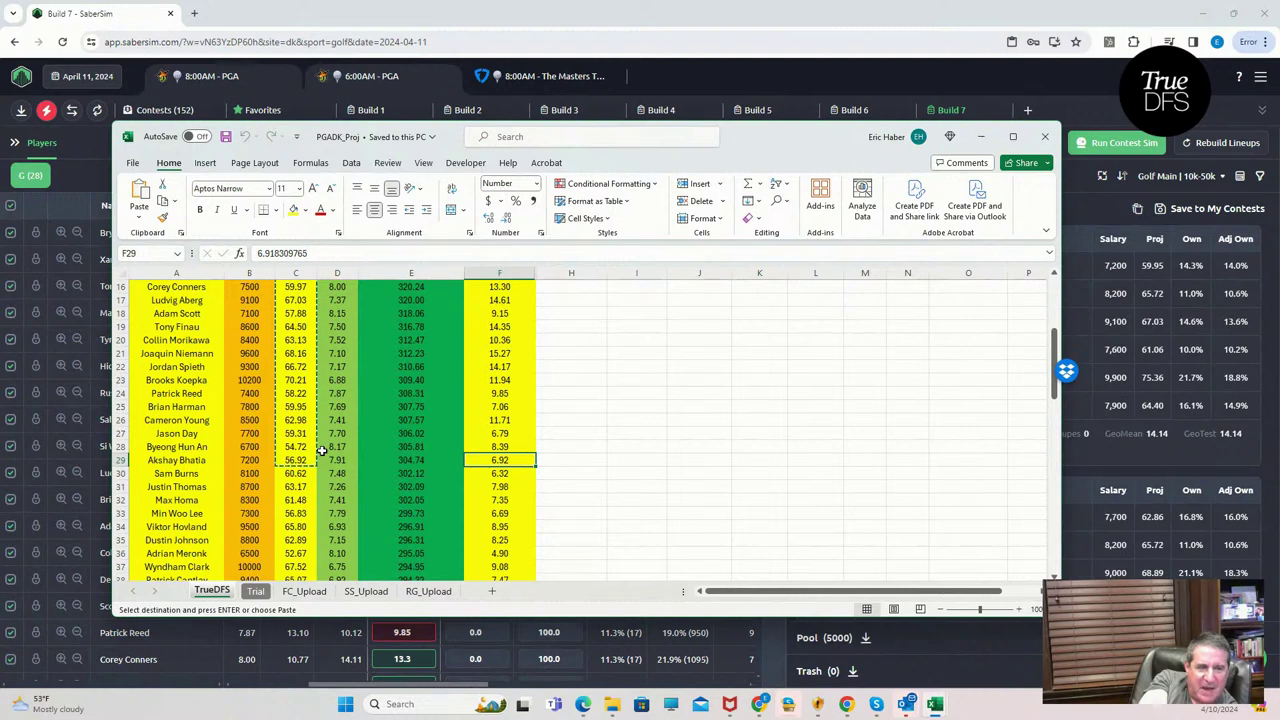
click(254, 446)
scroll(262, 410, up, 5)
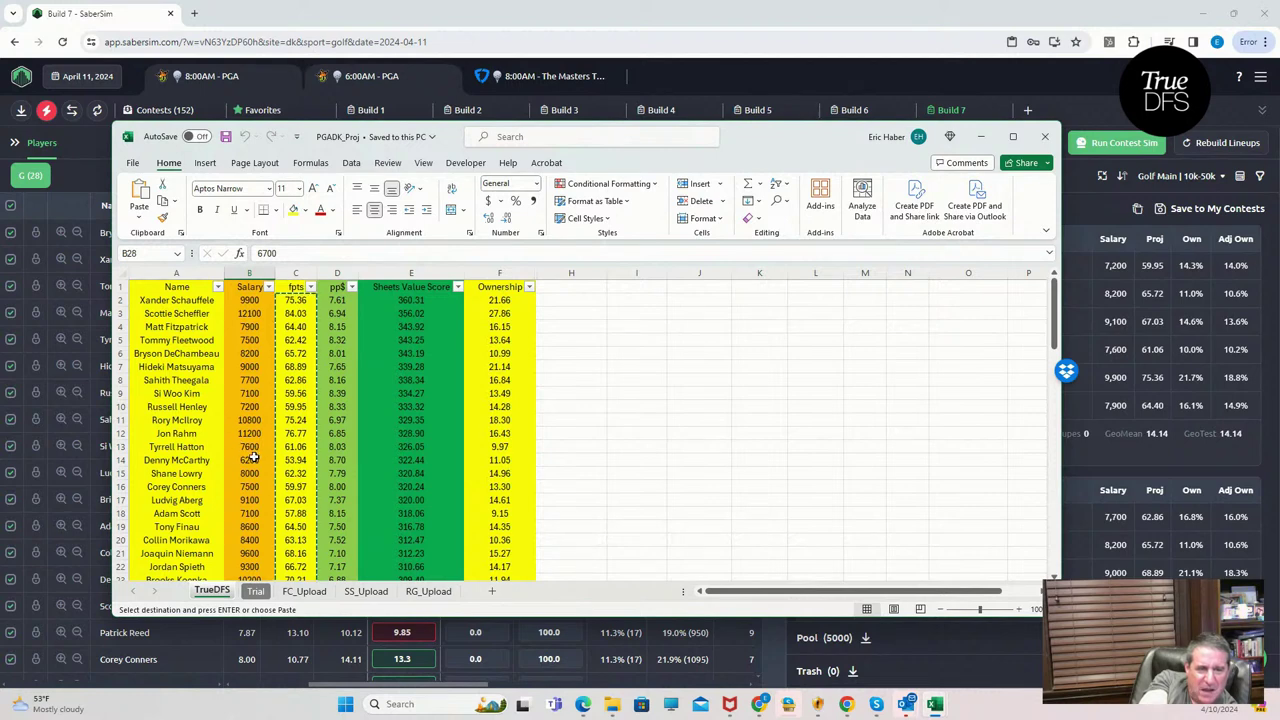
scroll(255, 467, down, 3)
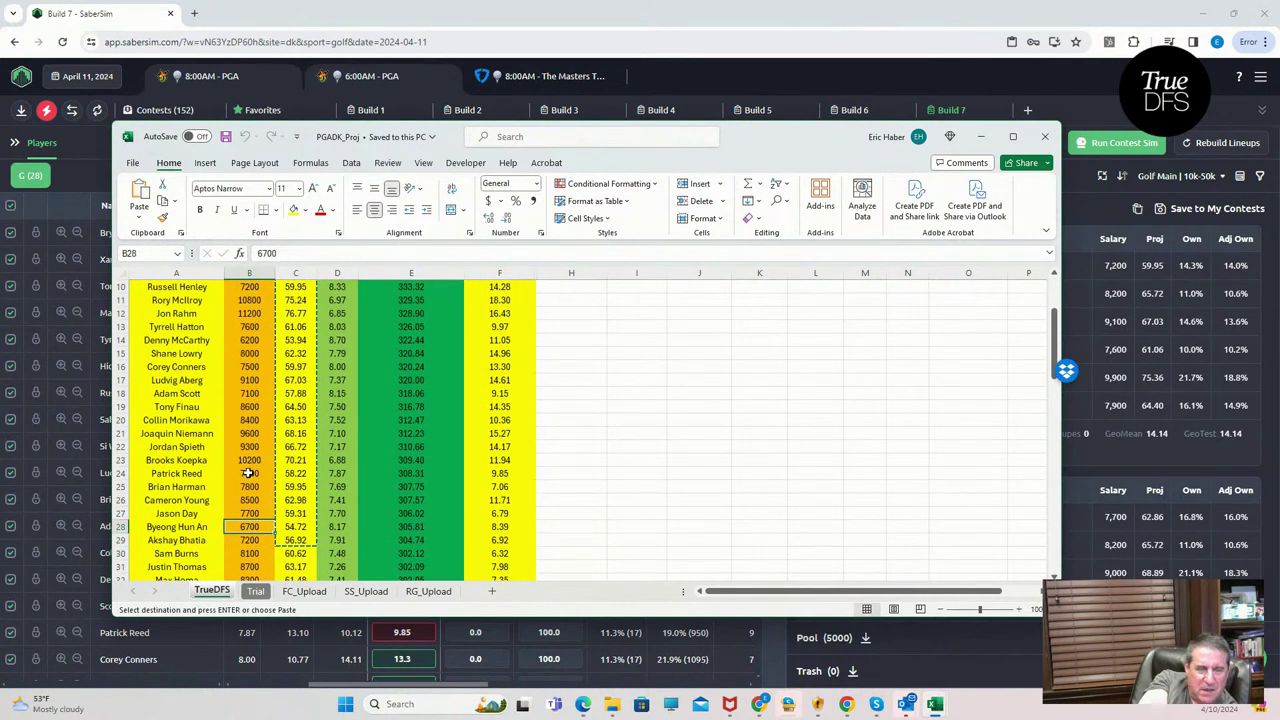
scroll(263, 484, down, 1)
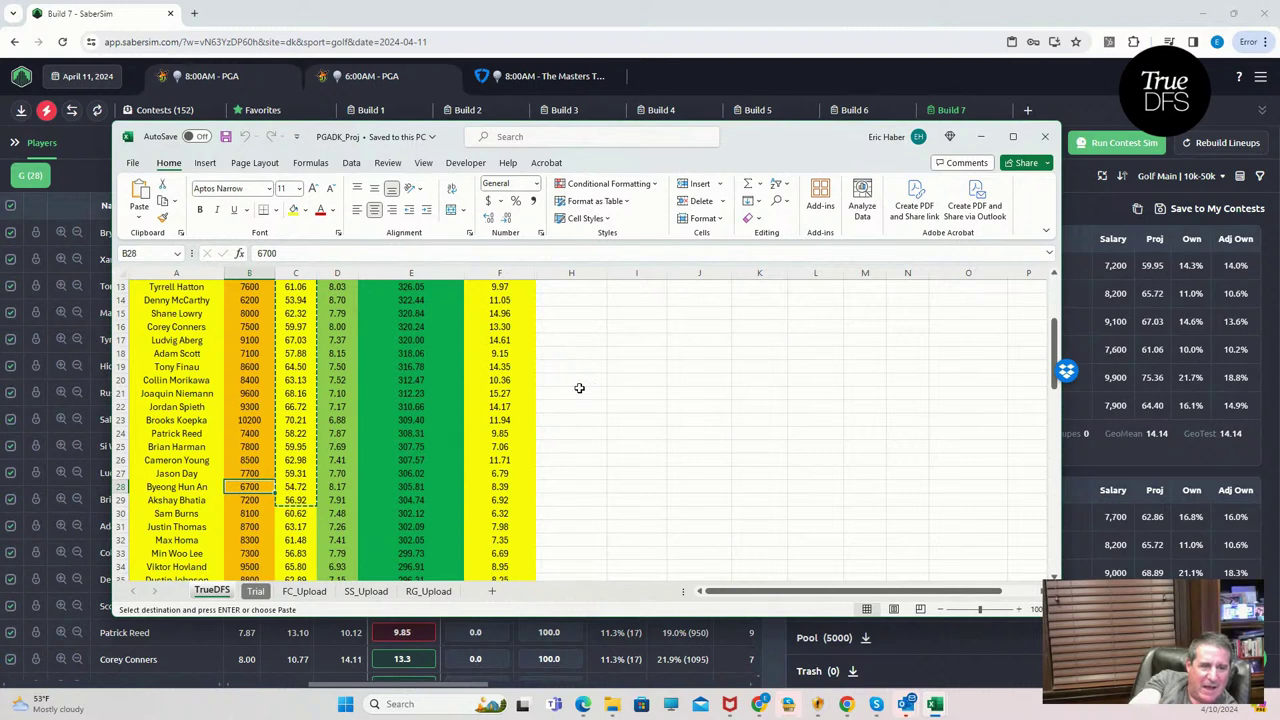
click(985, 138)
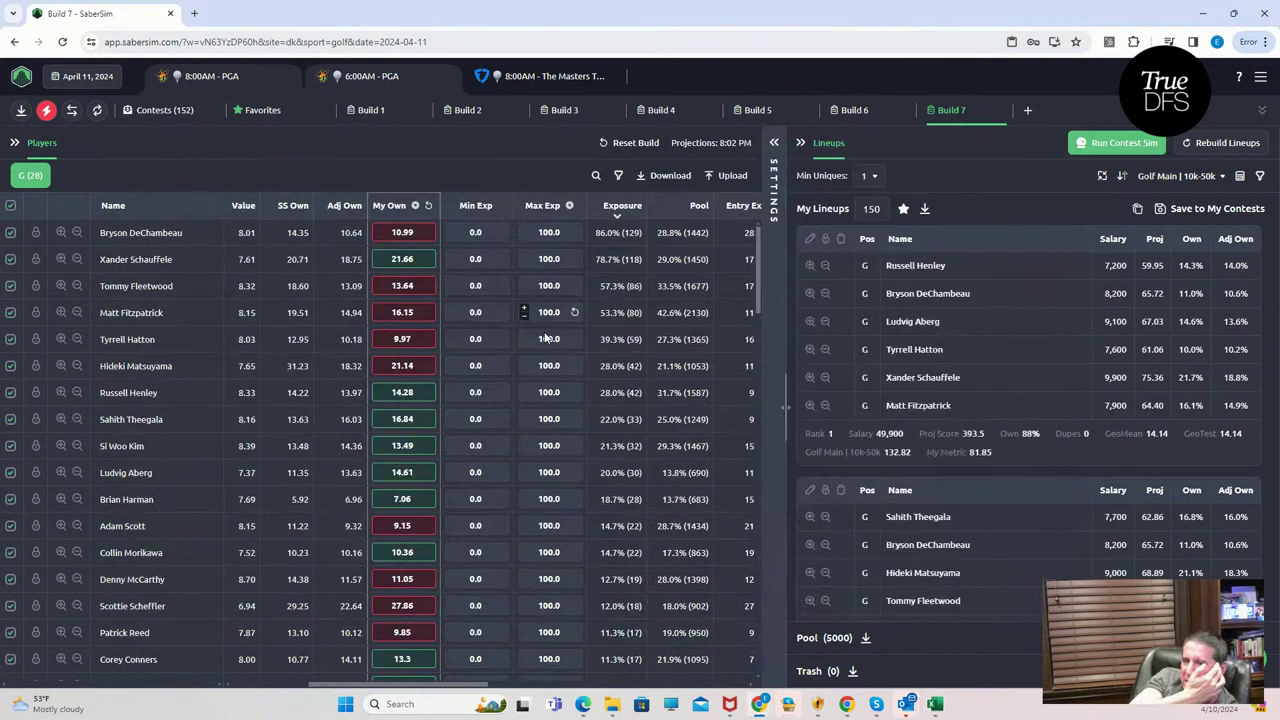
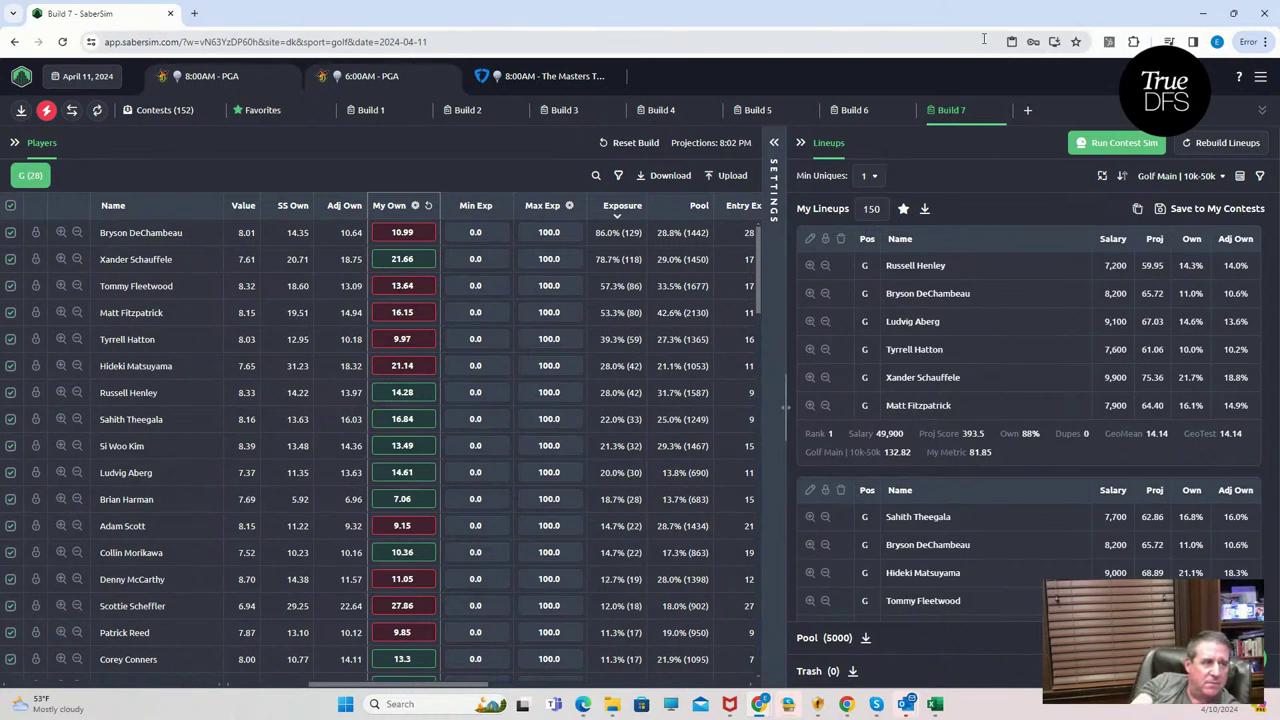
Step: Create a new build and upload the PGADK_Sim file as its custom data, excluding unlisted players
click(1027, 111)
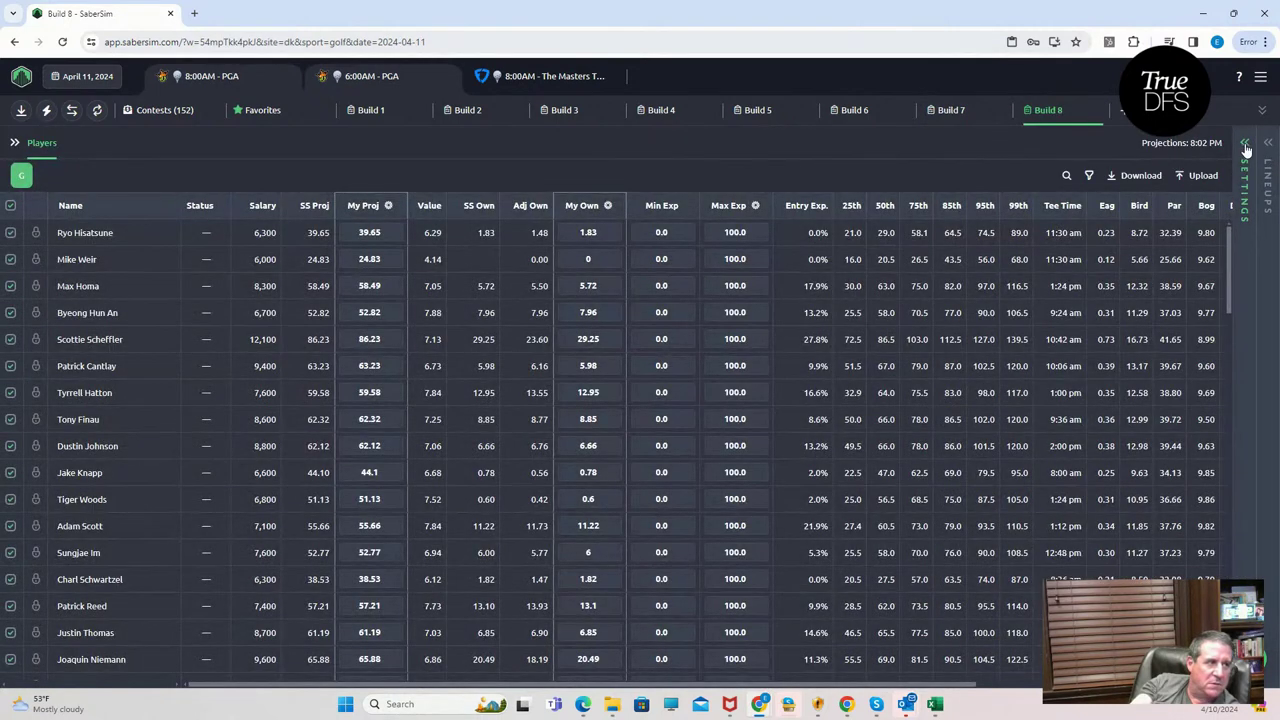
click(1244, 142)
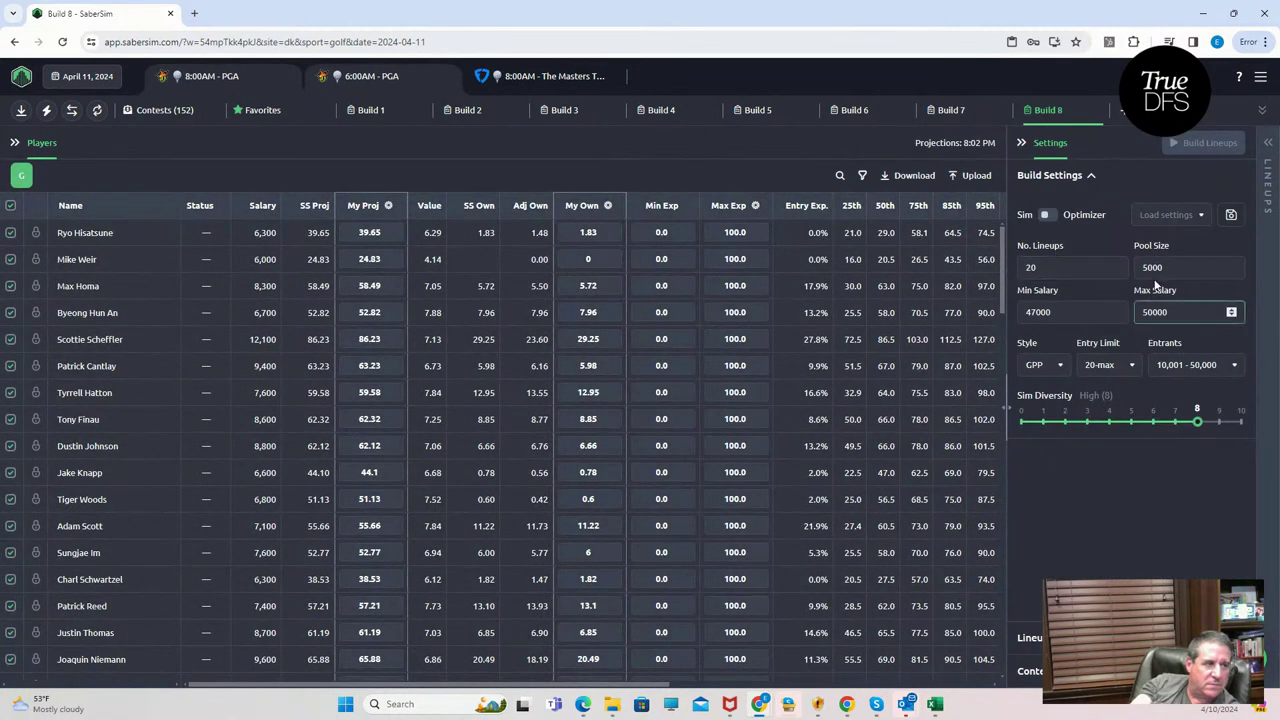
click(968, 175)
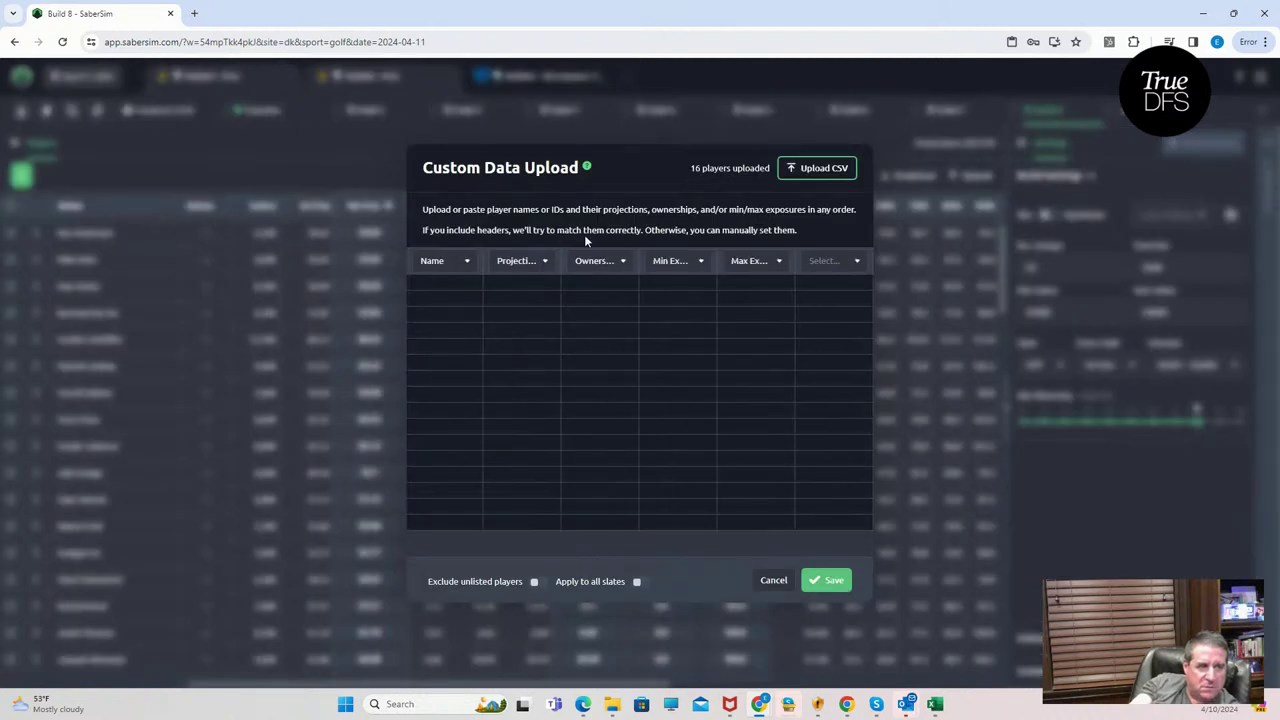
click(817, 168)
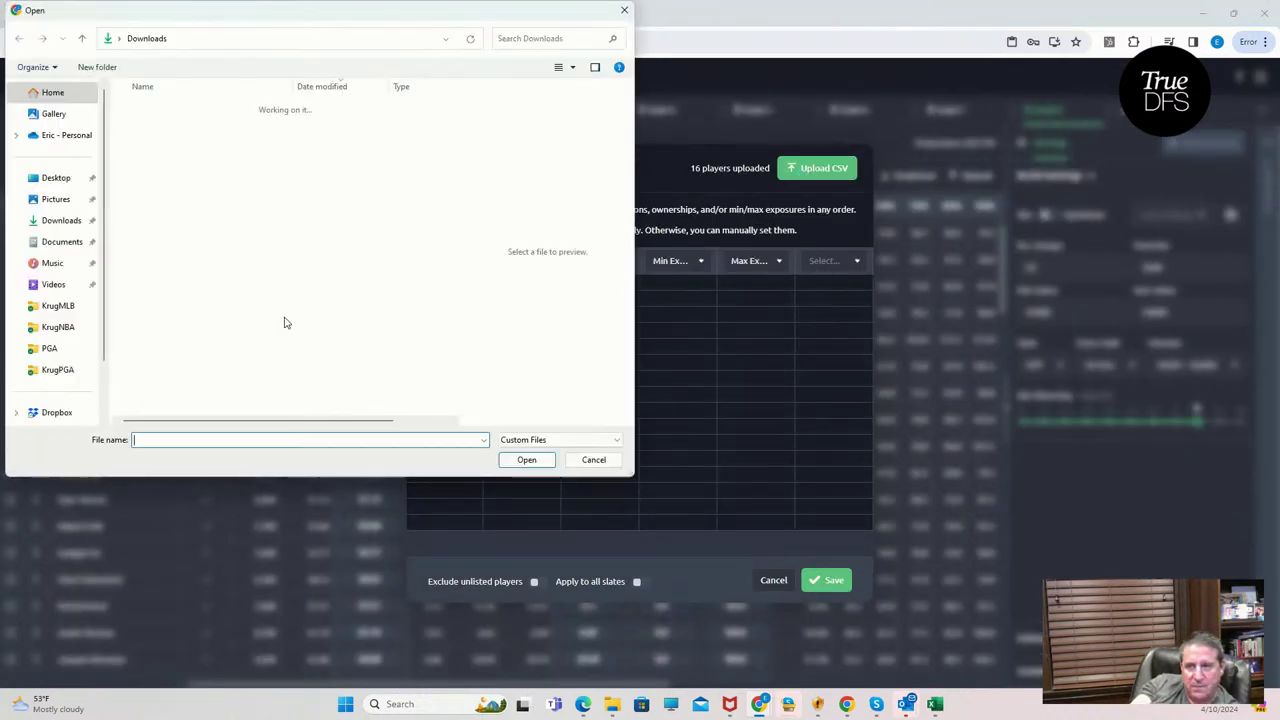
click(73, 371)
click(172, 129)
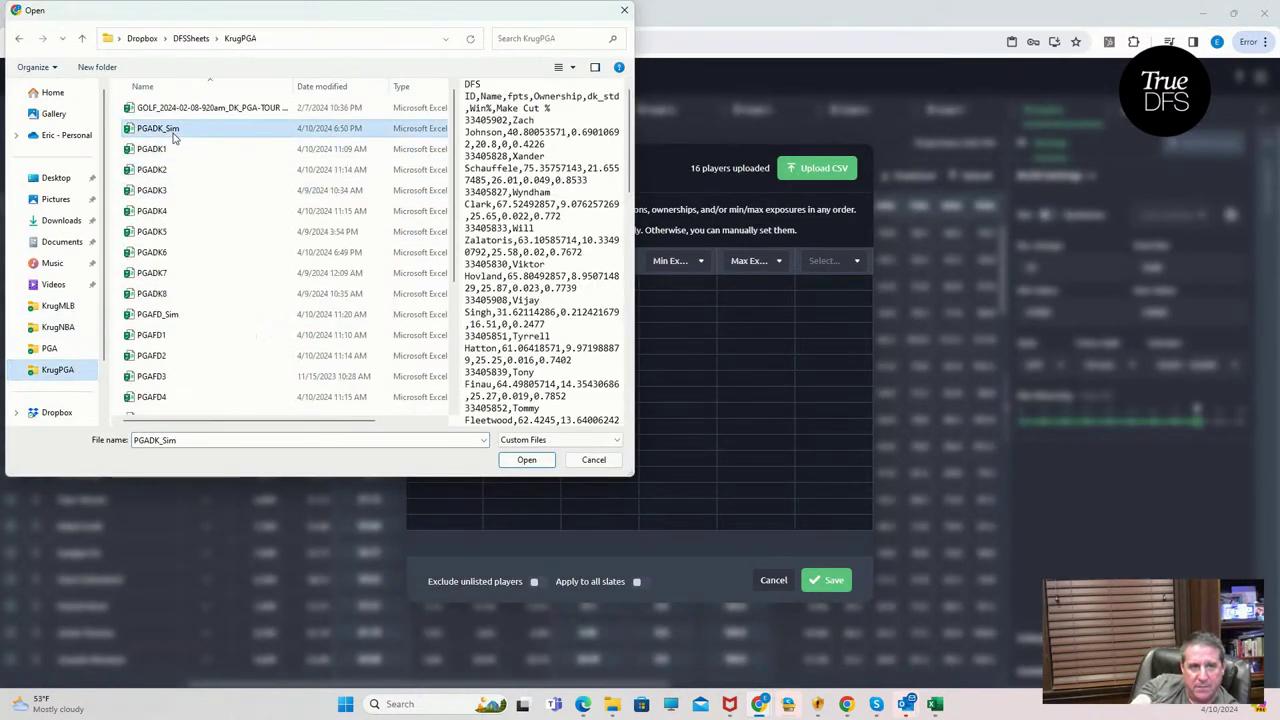
click(526, 460)
click(538, 585)
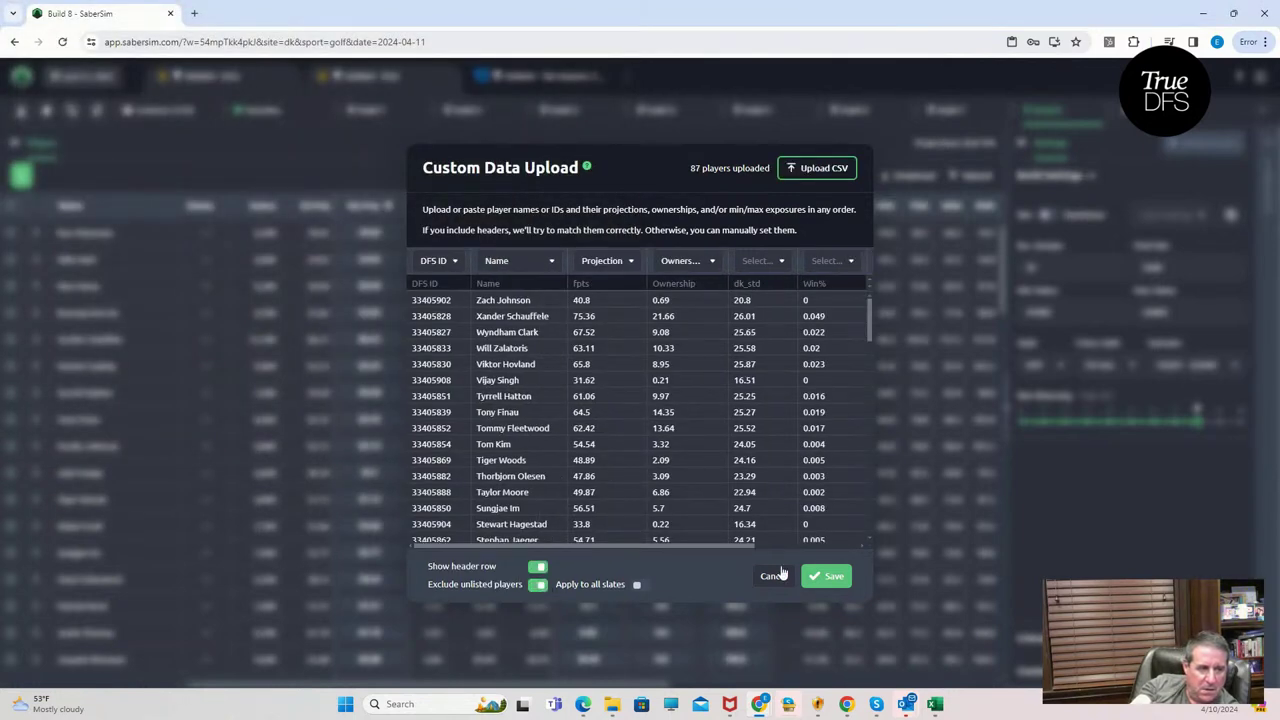
click(826, 576)
click(751, 420)
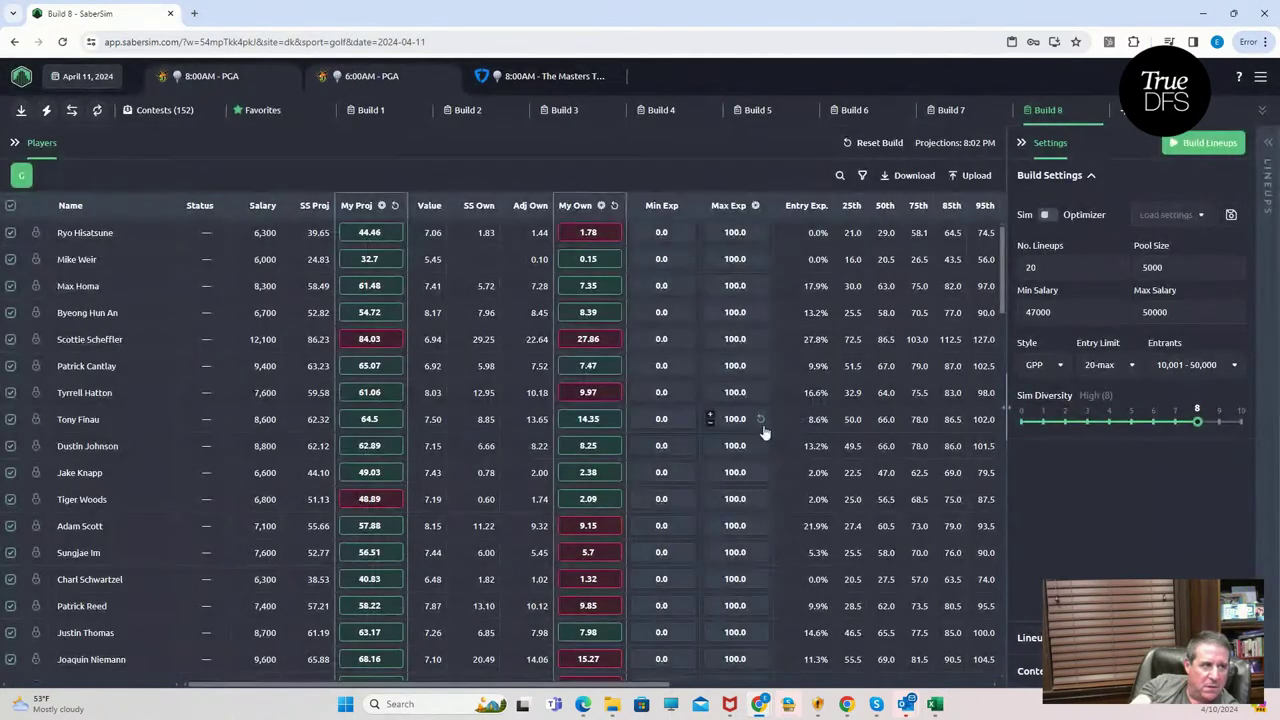
Step: Set the number of lineups to 150 in the Build 8 settings and build the lineups
click(1040, 266)
key(BackSpace)
key(BackSpace)
text(150)
click(1137, 499)
click(1206, 142)
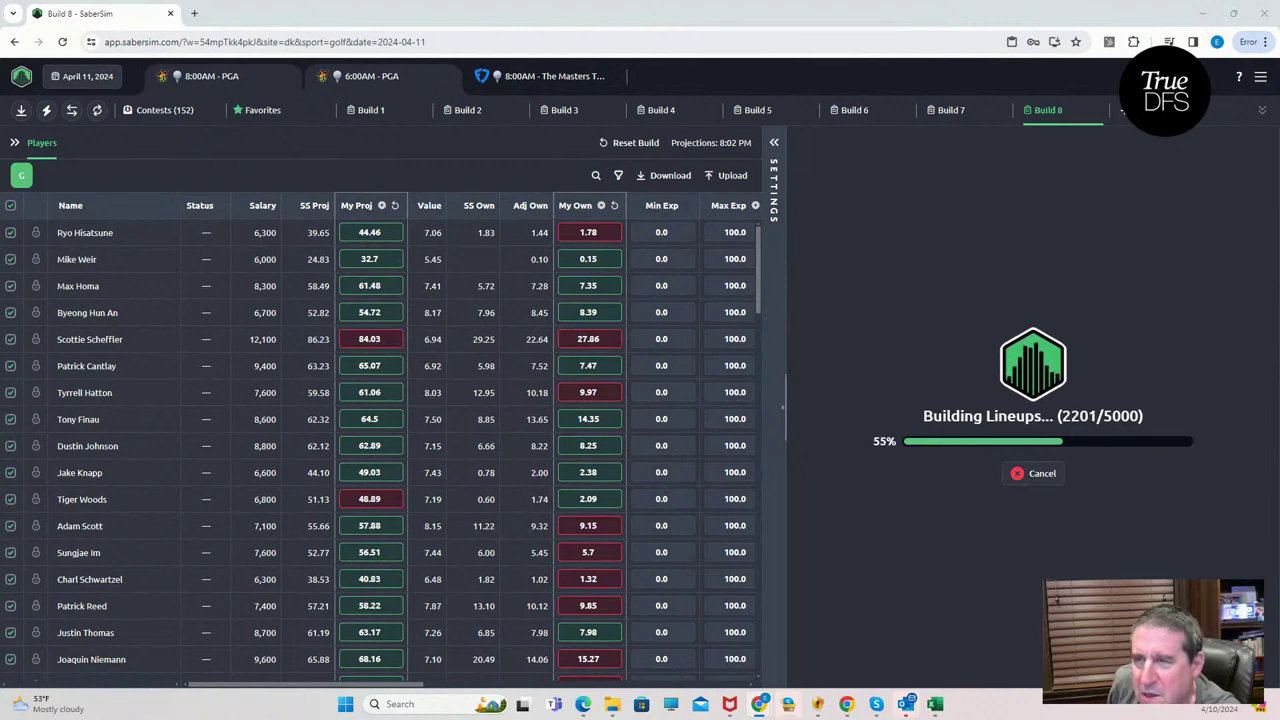
Step: Switch to the DraftKings MLB contest page, enlarge its window and review the live standings and lineup
key(alt+Tab)
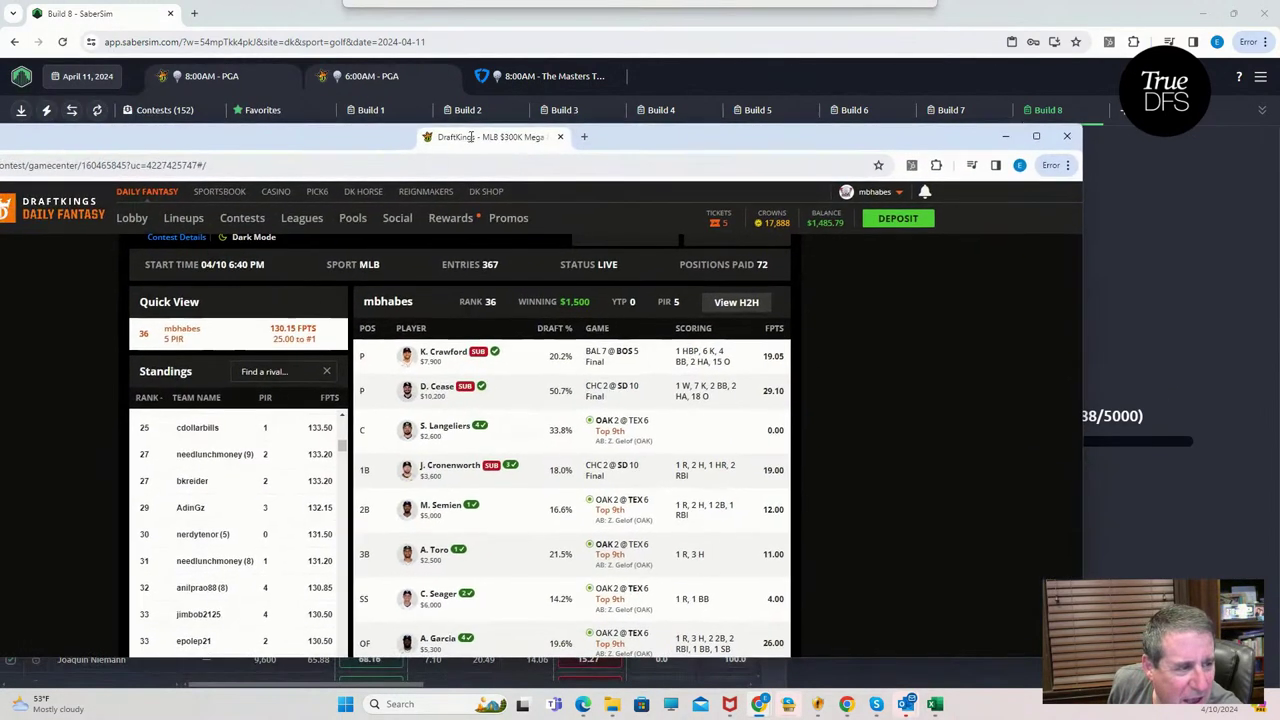
click(1037, 134)
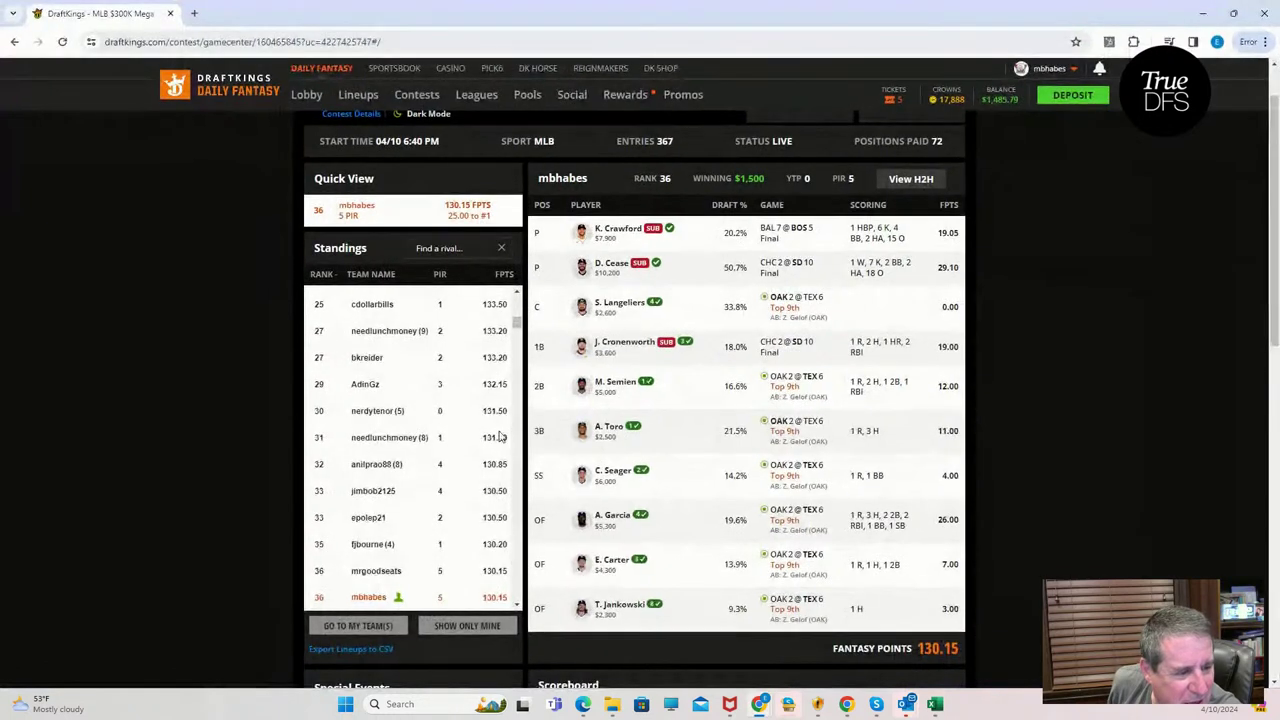
scroll(403, 530, down, 1)
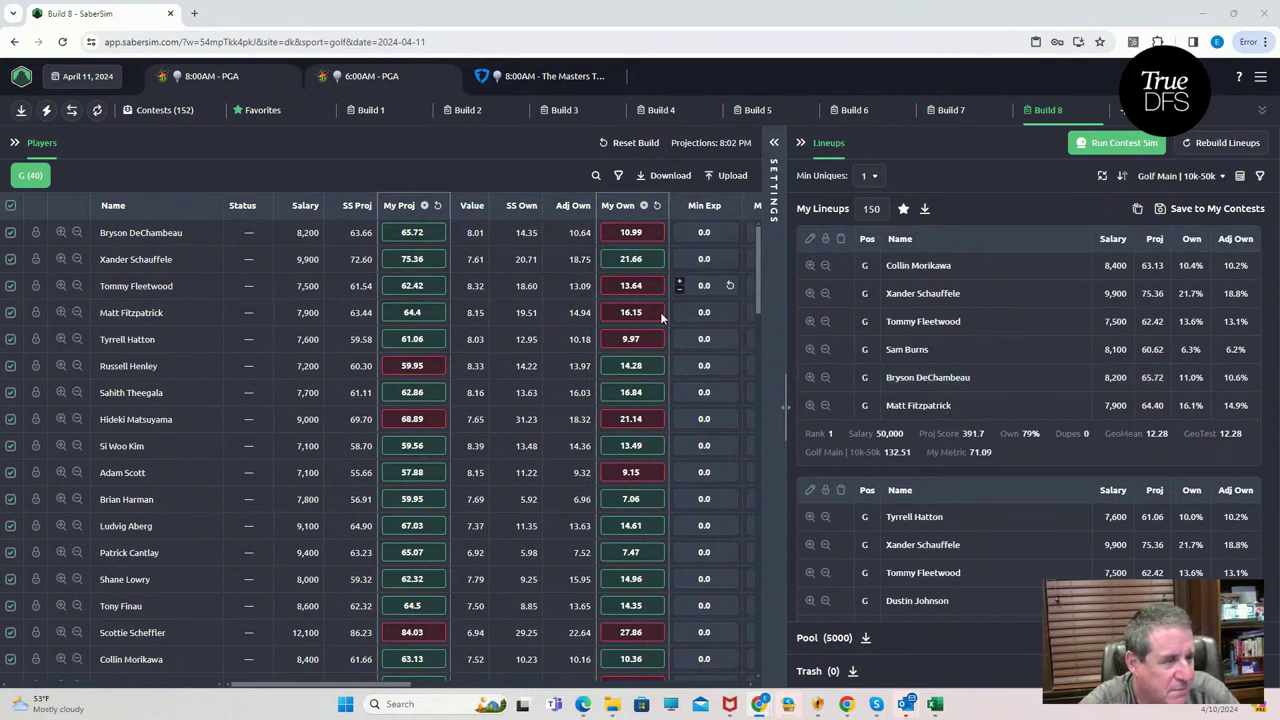
Step: Review the projection and ownership columns of the Build 8 player table
drag(370, 686, 255, 688)
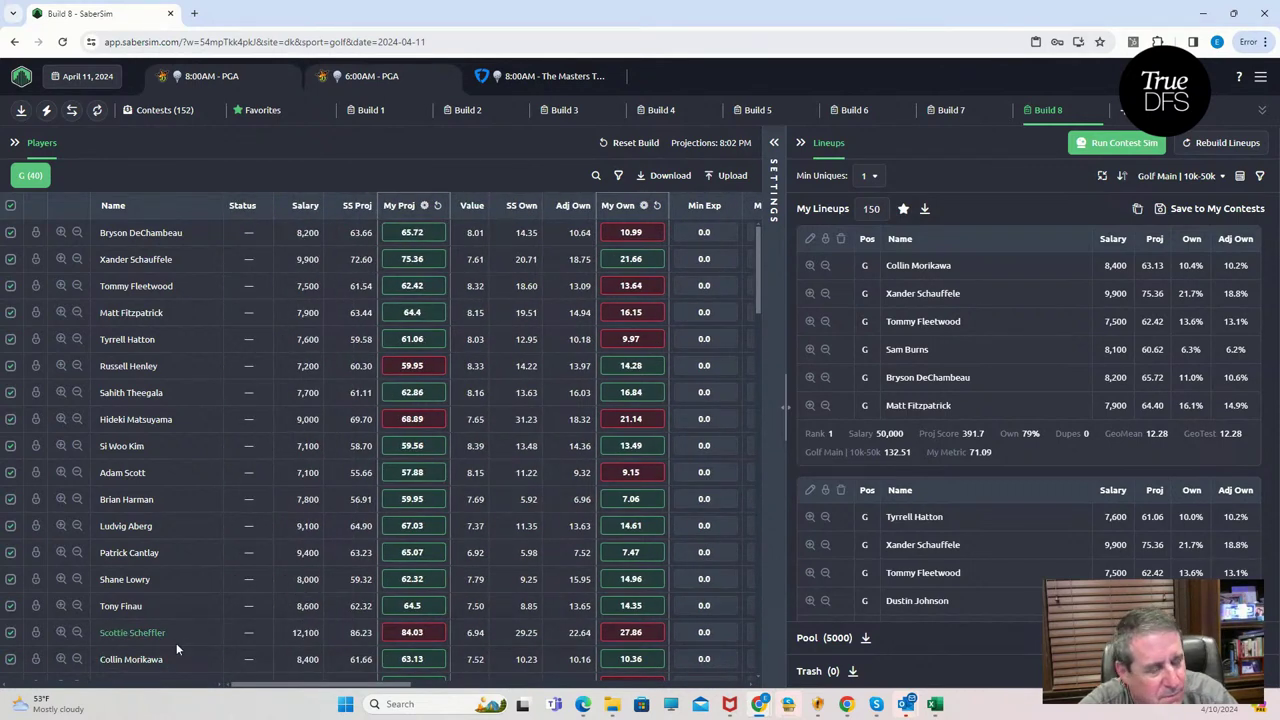
drag(330, 688, 270, 690)
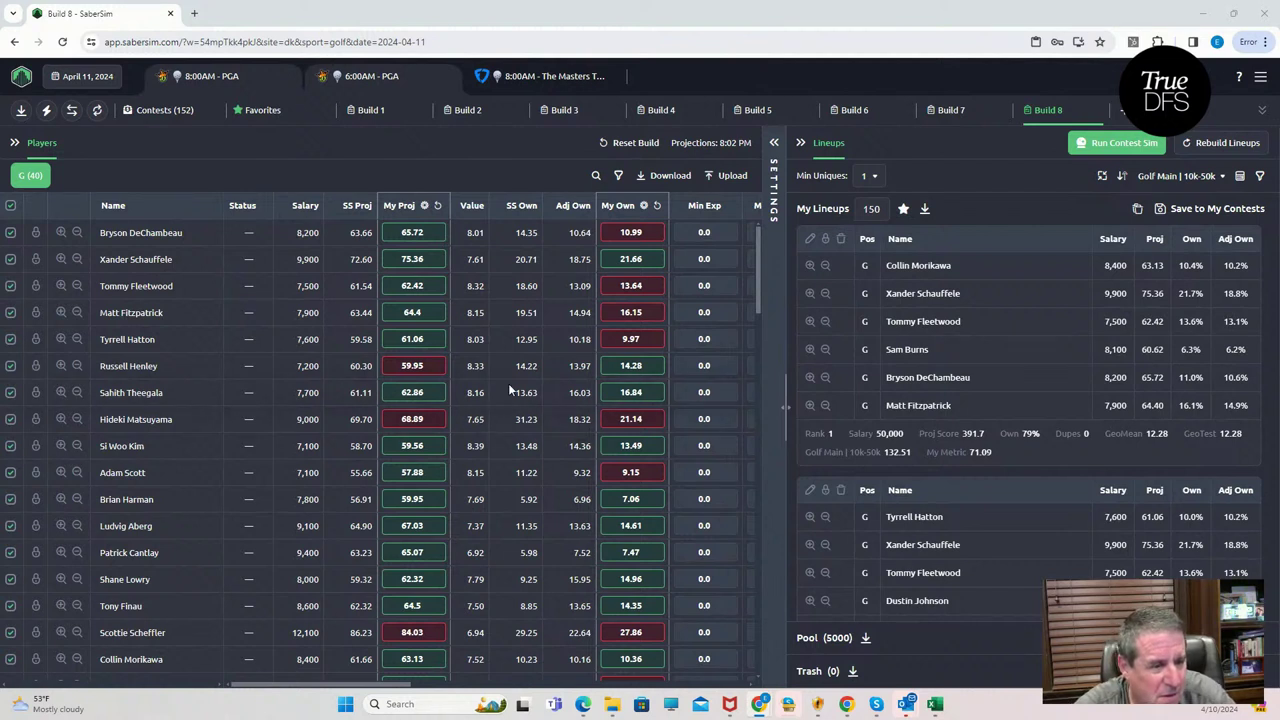
mouse_move(630, 448)
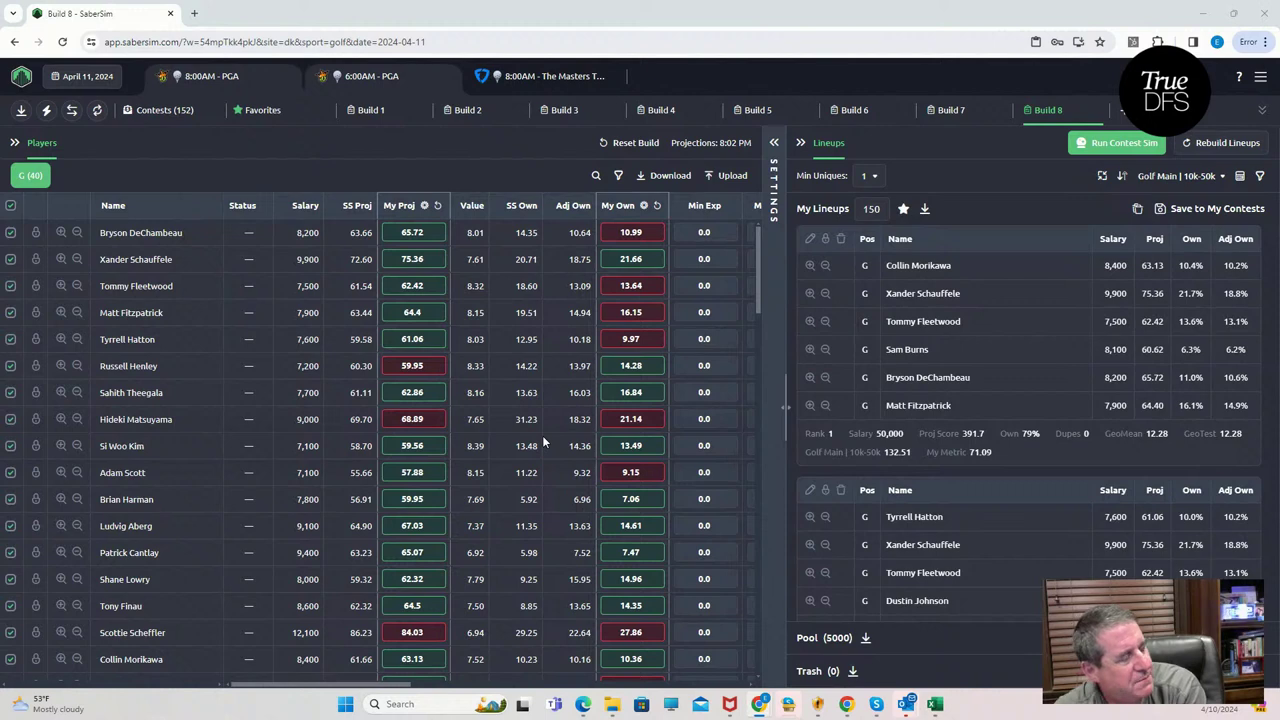
Step: Set the field lineups of the $4M Fantasy Golf Millionaire contest sim to Build 8 and save its settings
click(774, 143)
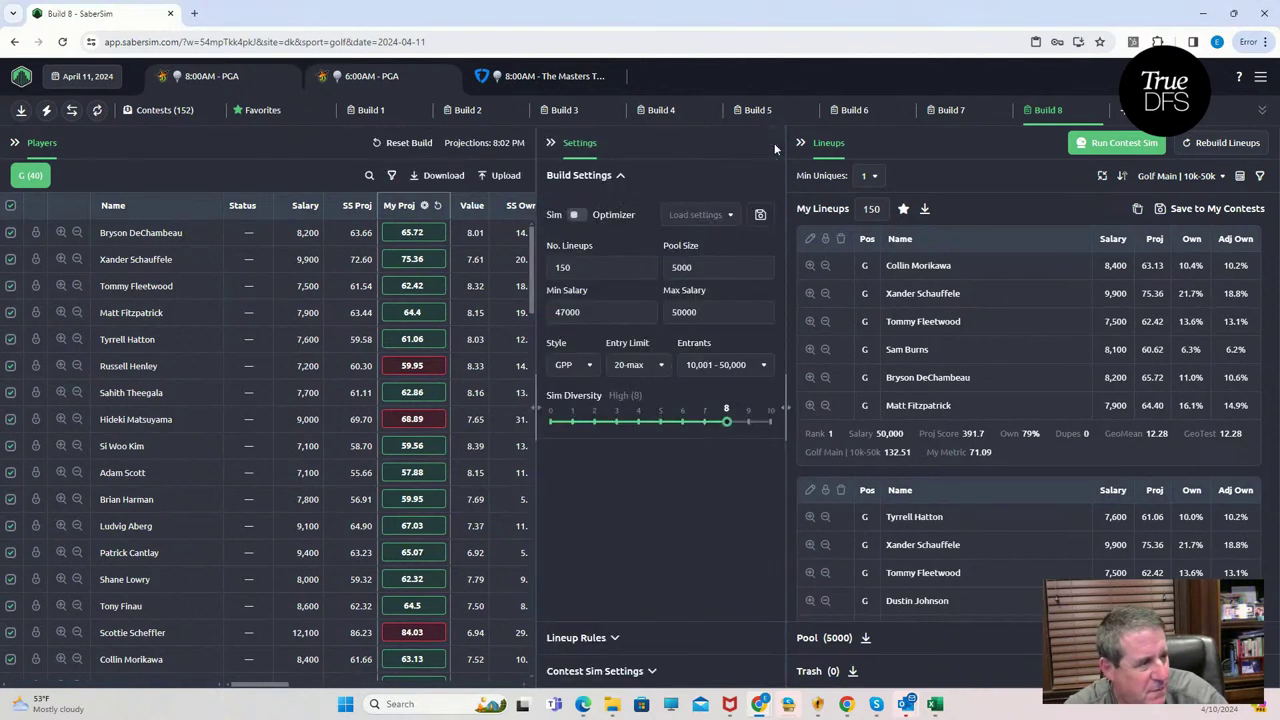
click(652, 671)
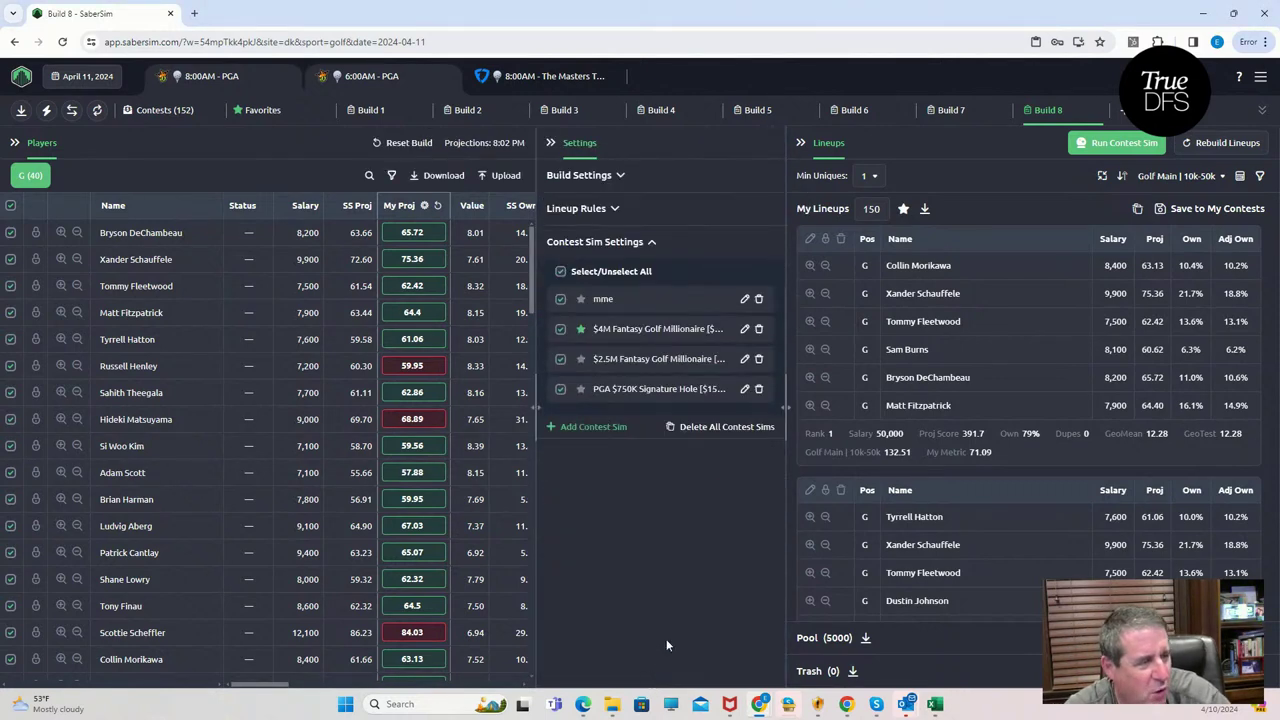
click(744, 329)
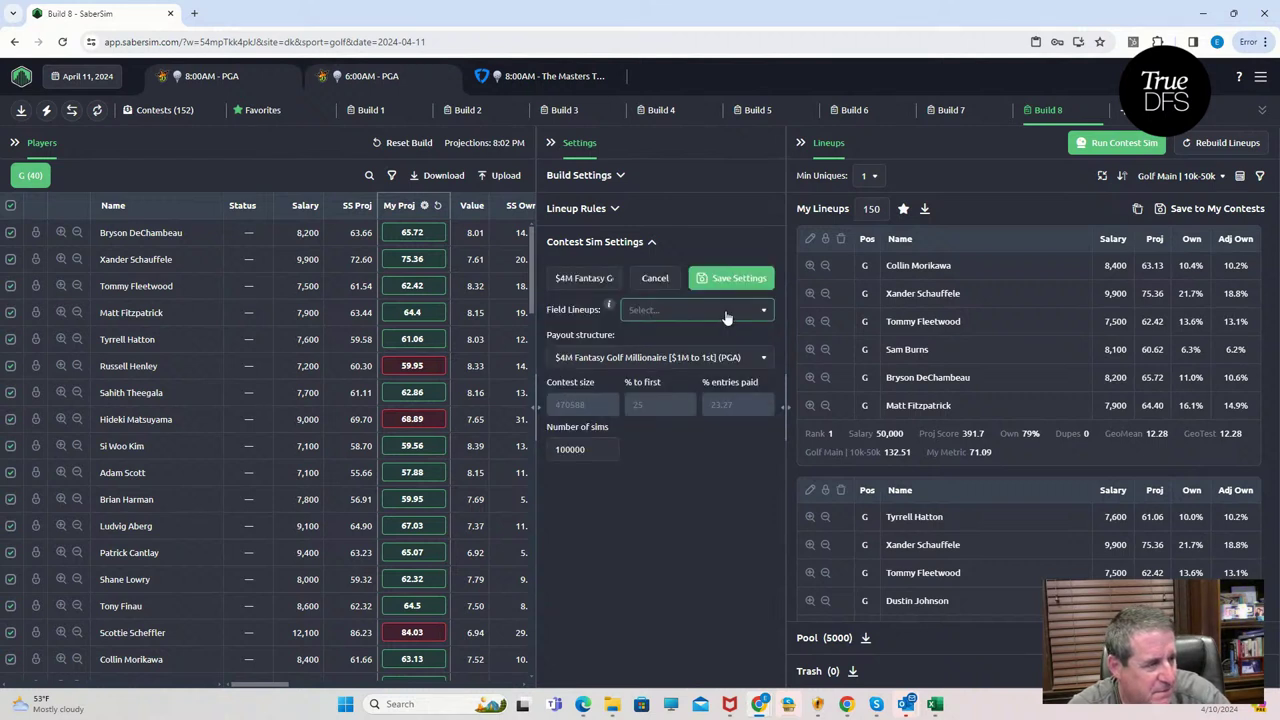
click(728, 314)
click(645, 536)
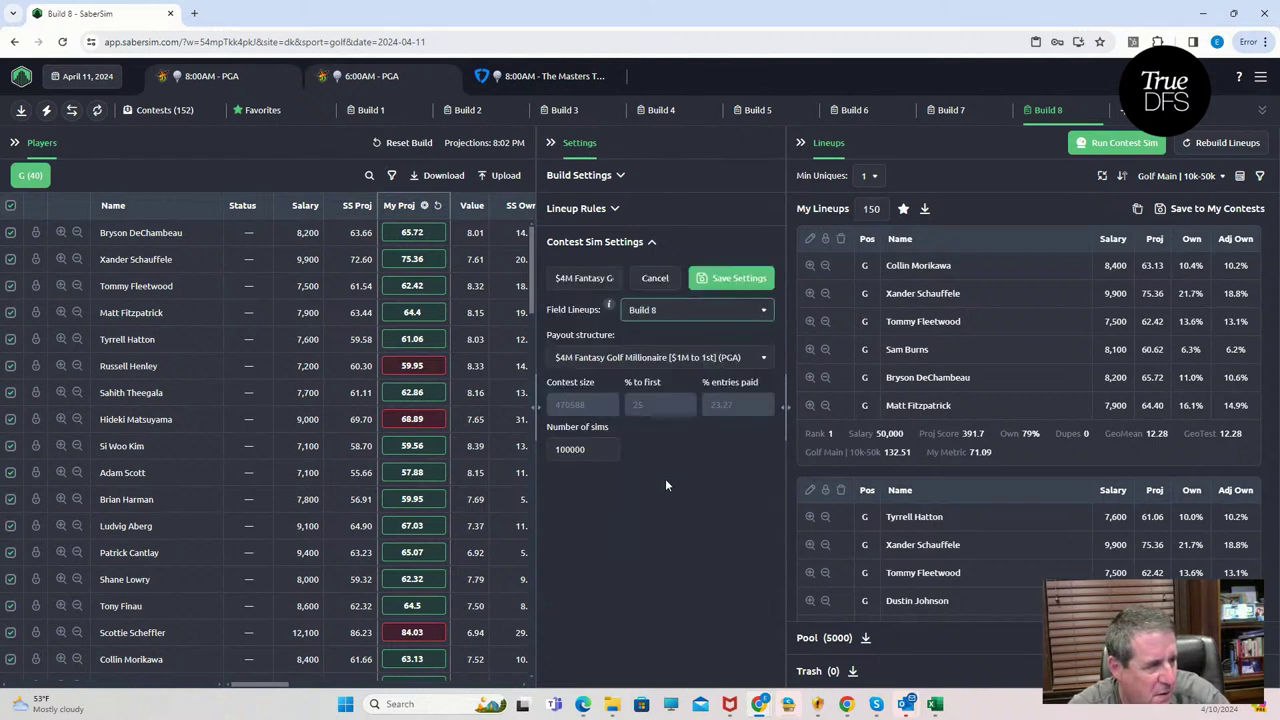
click(735, 278)
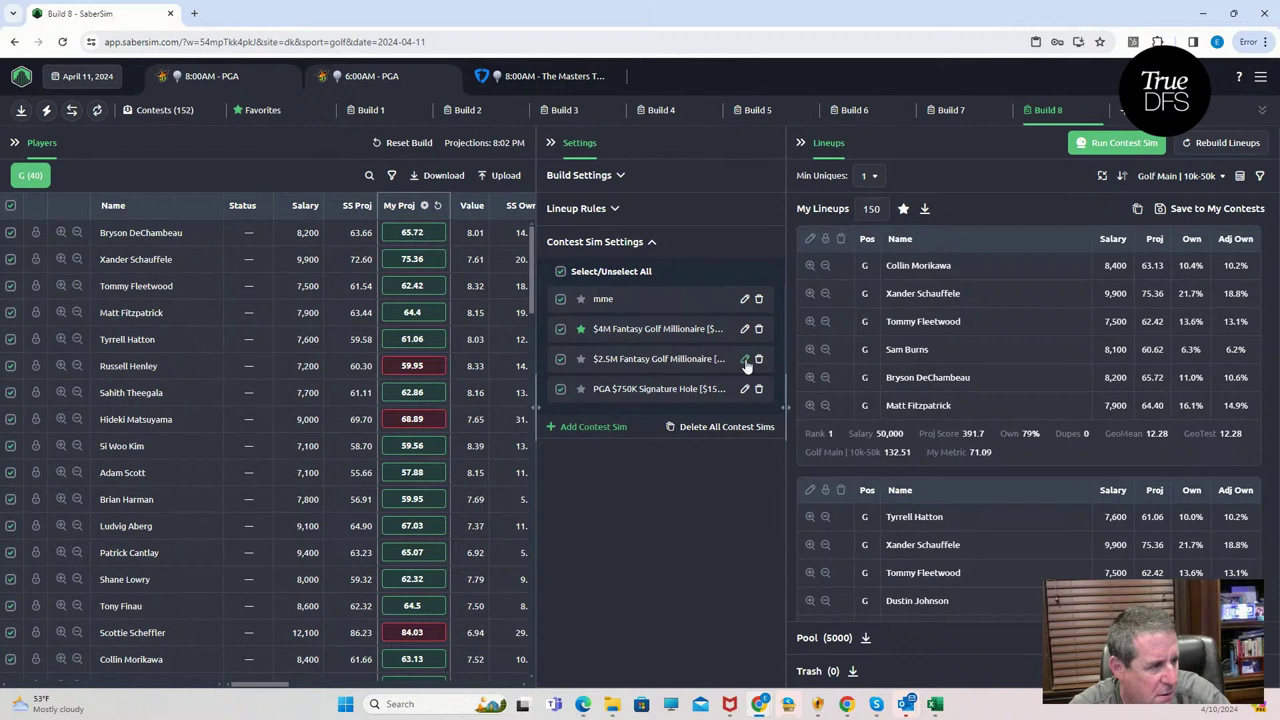
Step: Use Build 8 as the field lineups for the $2.5M Fantasy Golf Millionaire and PGA $750K Signature Hole sims, saving each
click(744, 359)
click(703, 314)
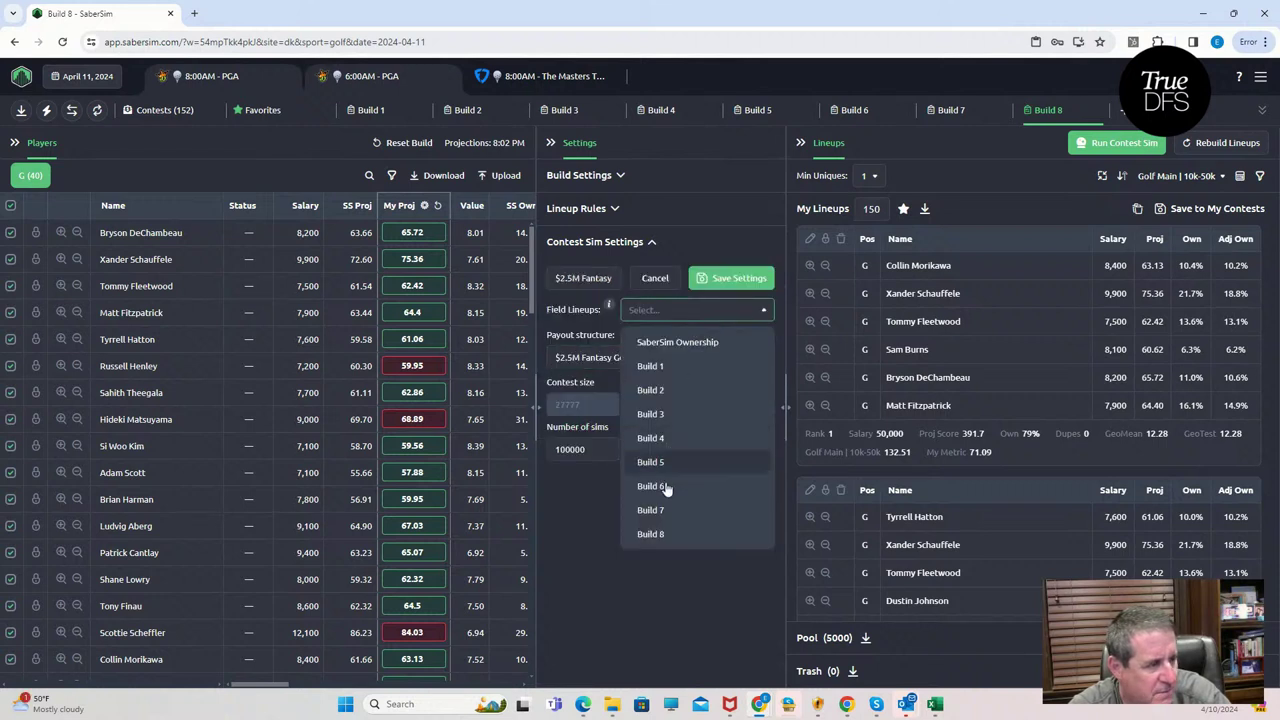
click(655, 533)
click(733, 284)
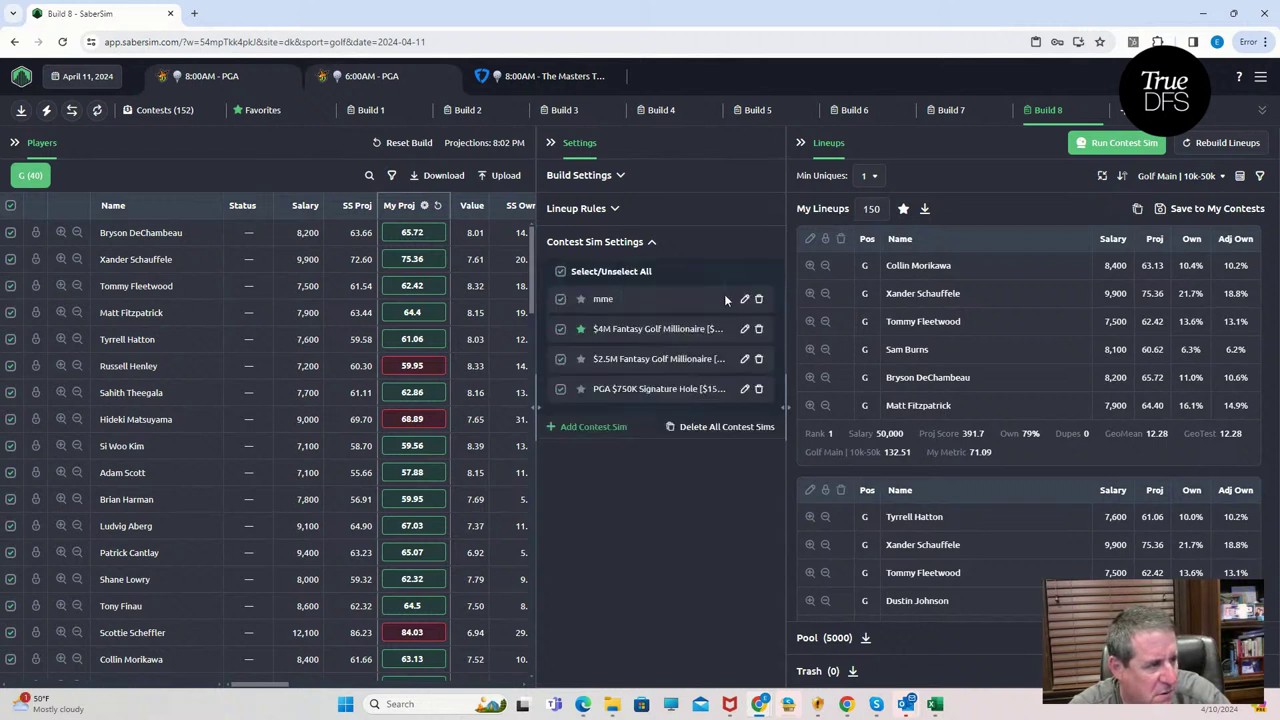
click(741, 390)
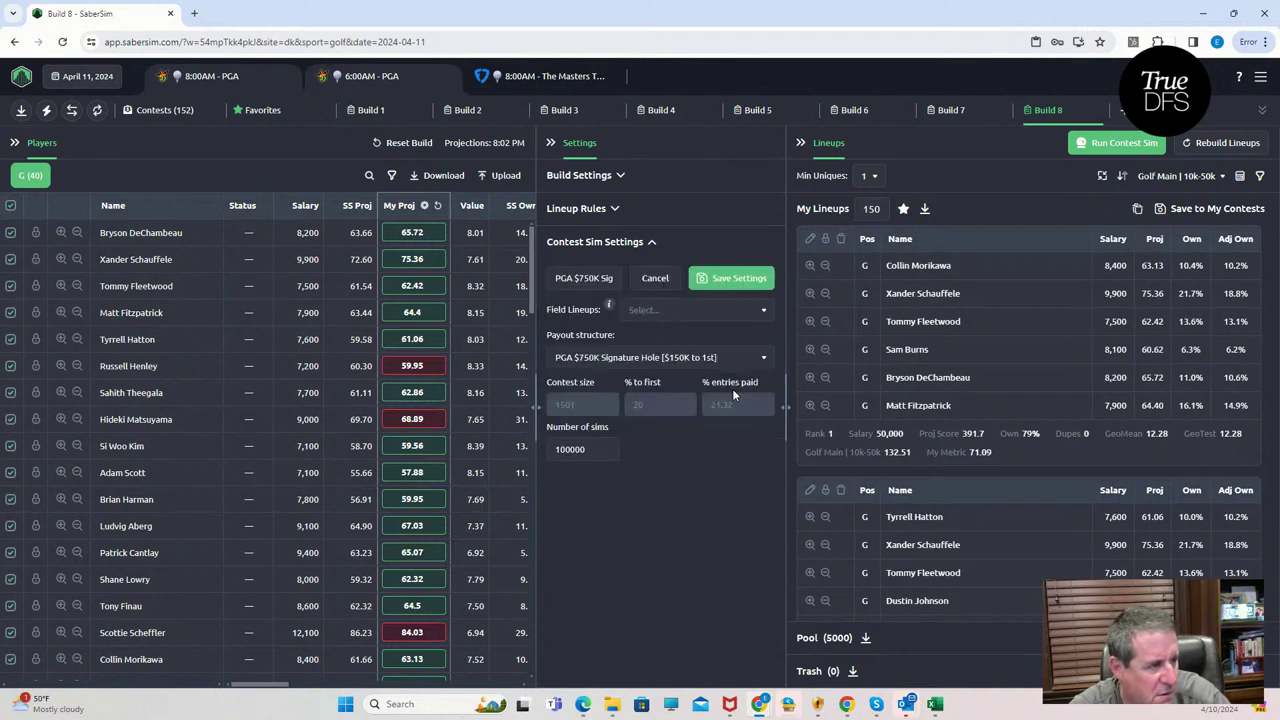
click(695, 310)
click(650, 533)
click(733, 278)
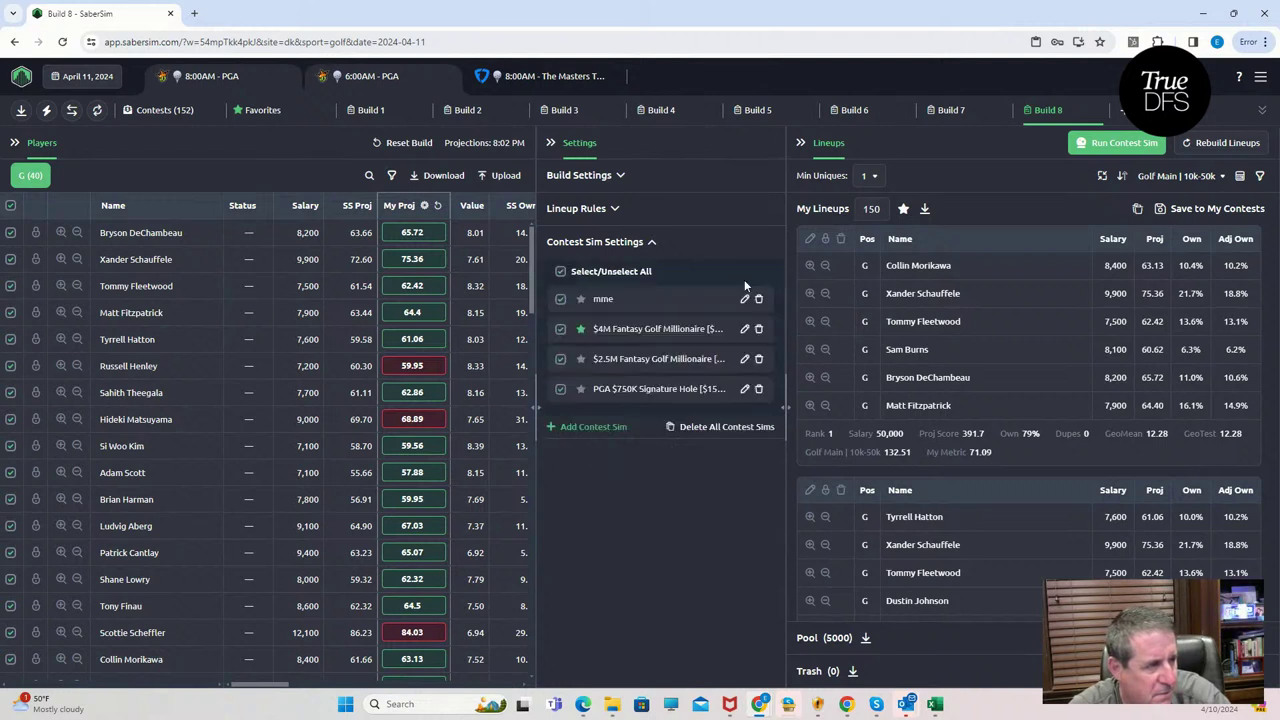
Step: Run the contest sims with the Build 8 fields and review the players' Exposure and Pool columns
click(1120, 143)
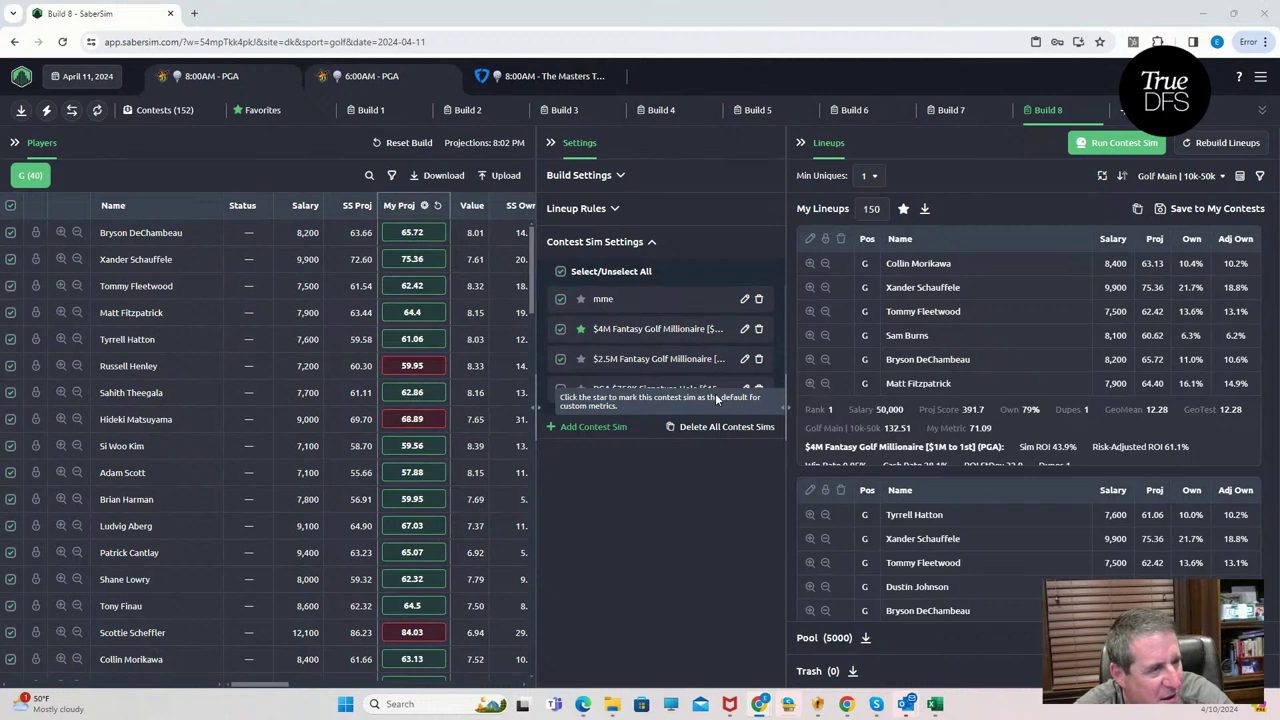
drag(282, 686, 366, 687)
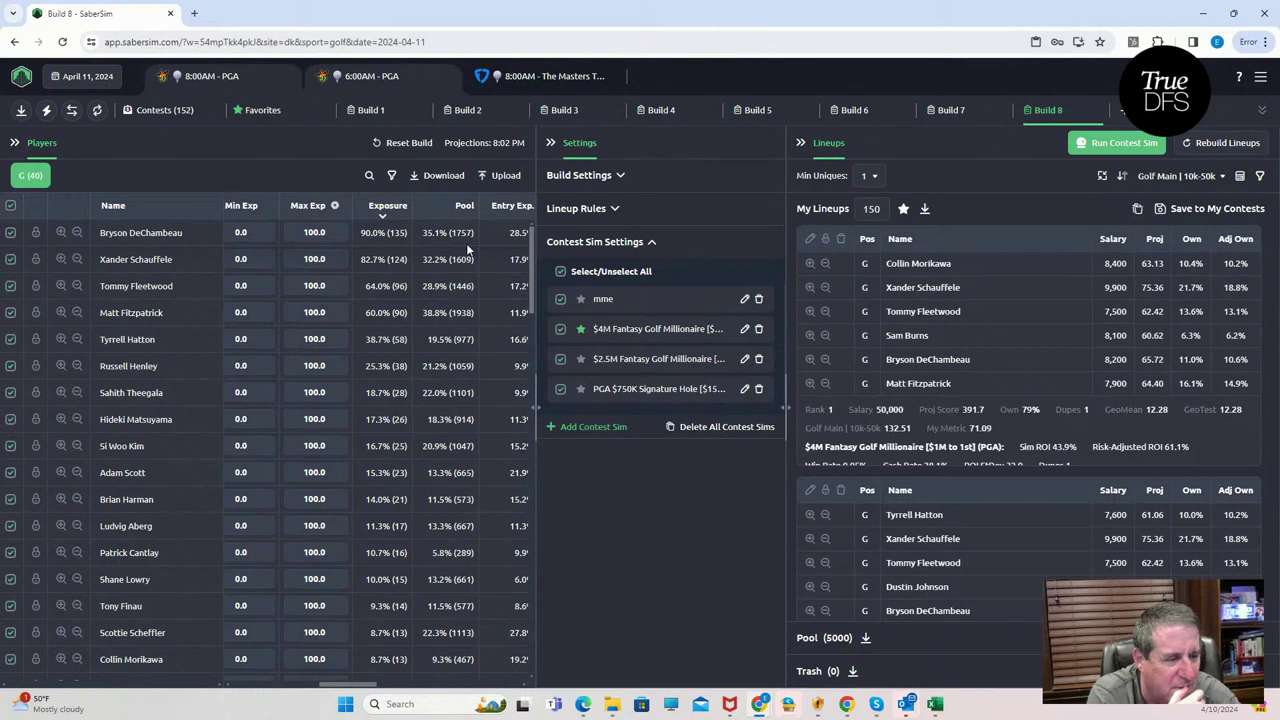
Step: Change the field lineups of the $4M and $2.5M Fantasy Golf Millionaire sims to SaberSim Ownership, saving each
click(745, 330)
click(705, 312)
click(694, 336)
click(734, 278)
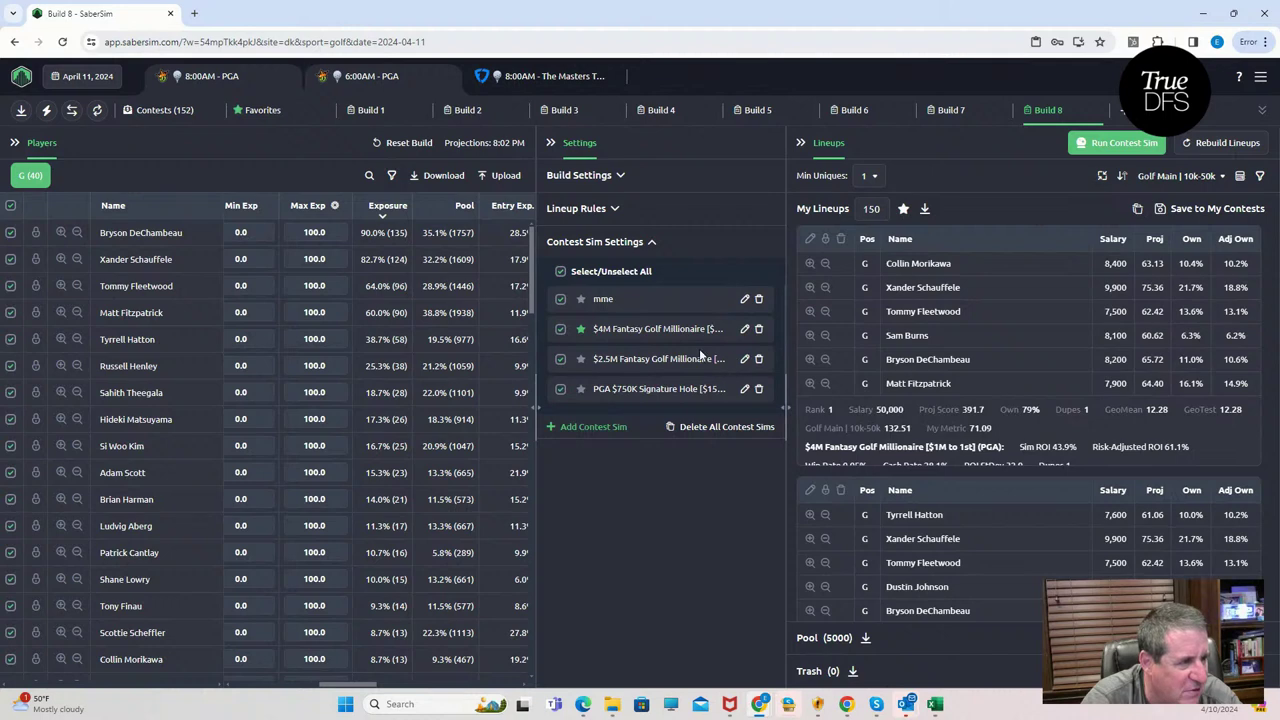
double_click(741, 361)
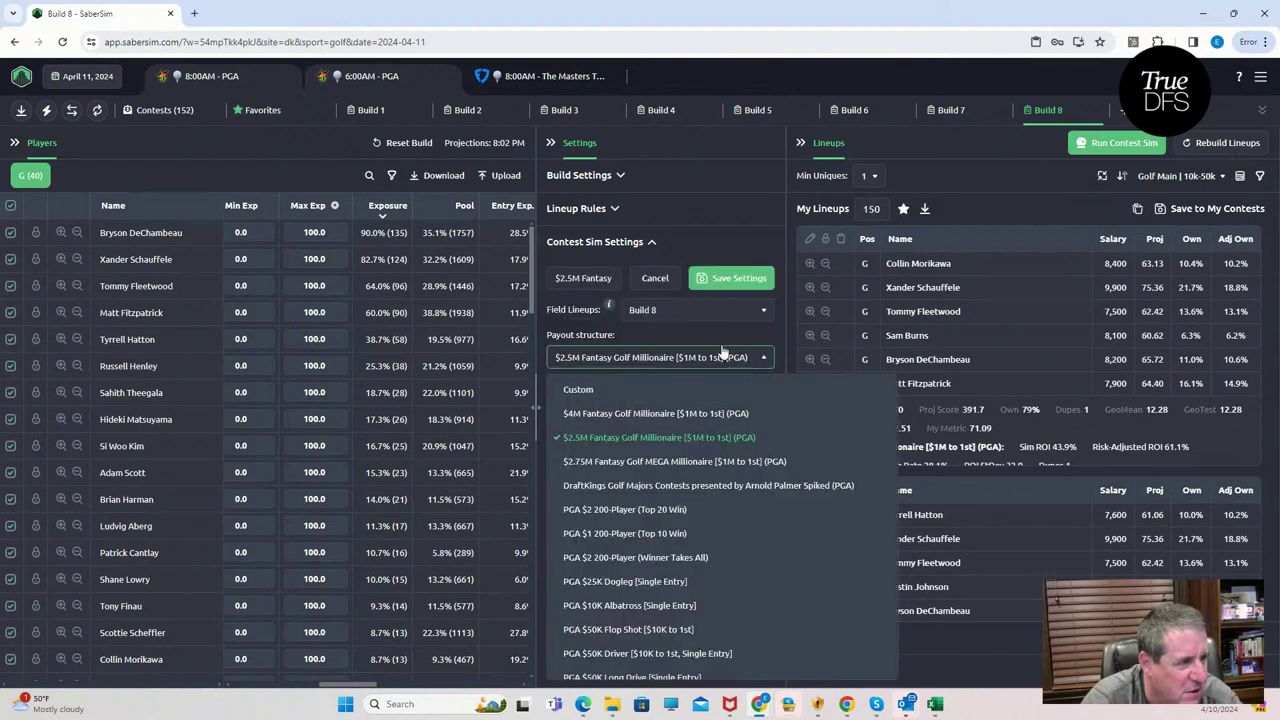
click(683, 311)
click(680, 341)
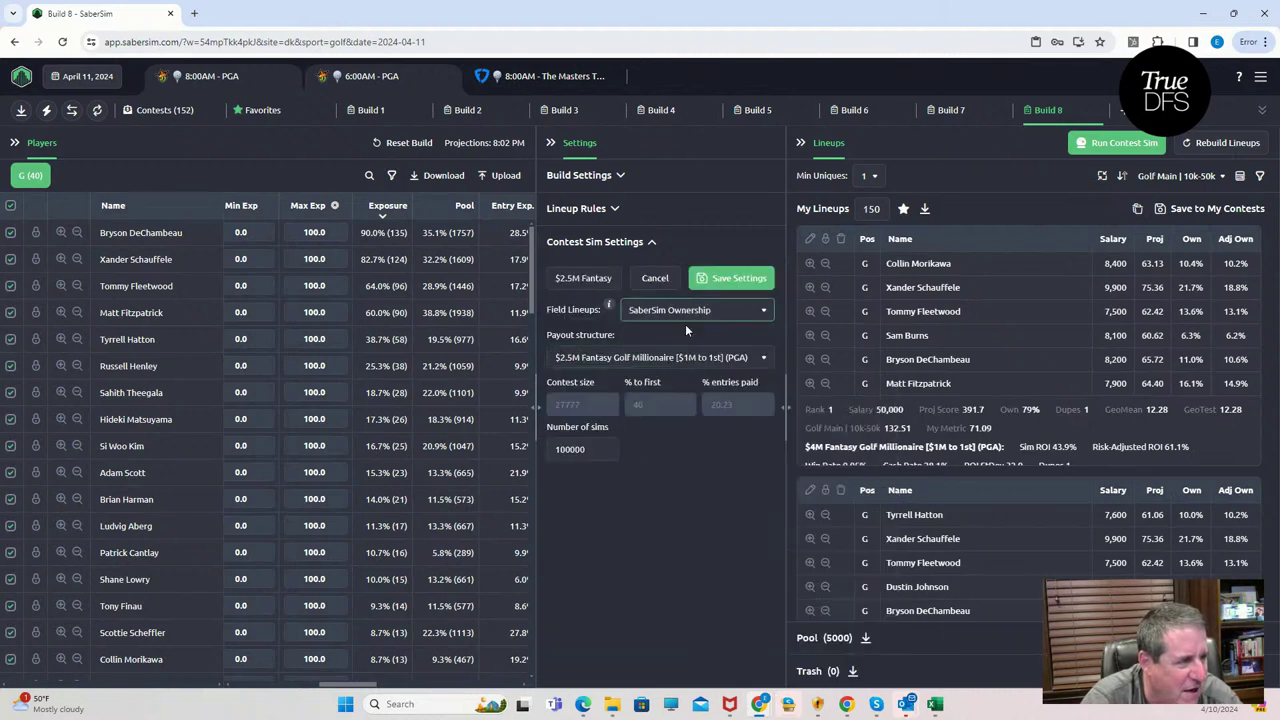
click(735, 278)
Step: Set the PGA $750K Signature Hole sim's field lineups to SaberSim Ownership, save it and run the contest sims
click(744, 388)
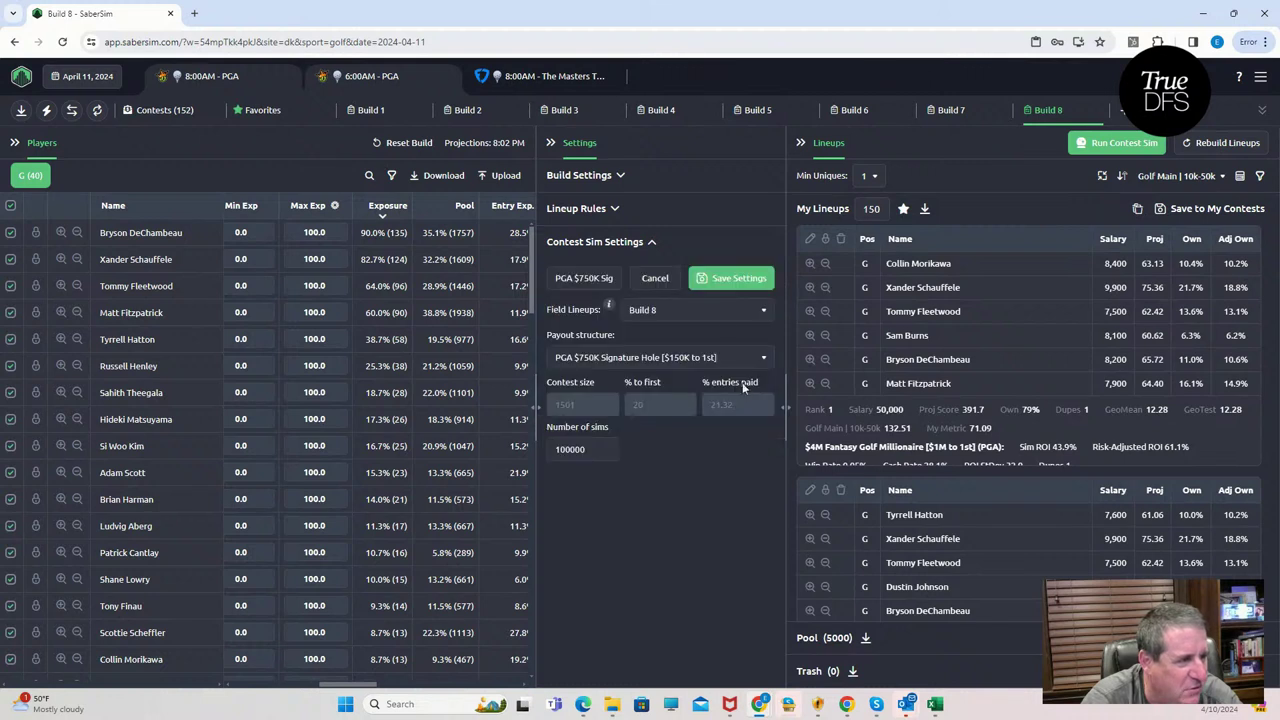
click(700, 310)
click(674, 342)
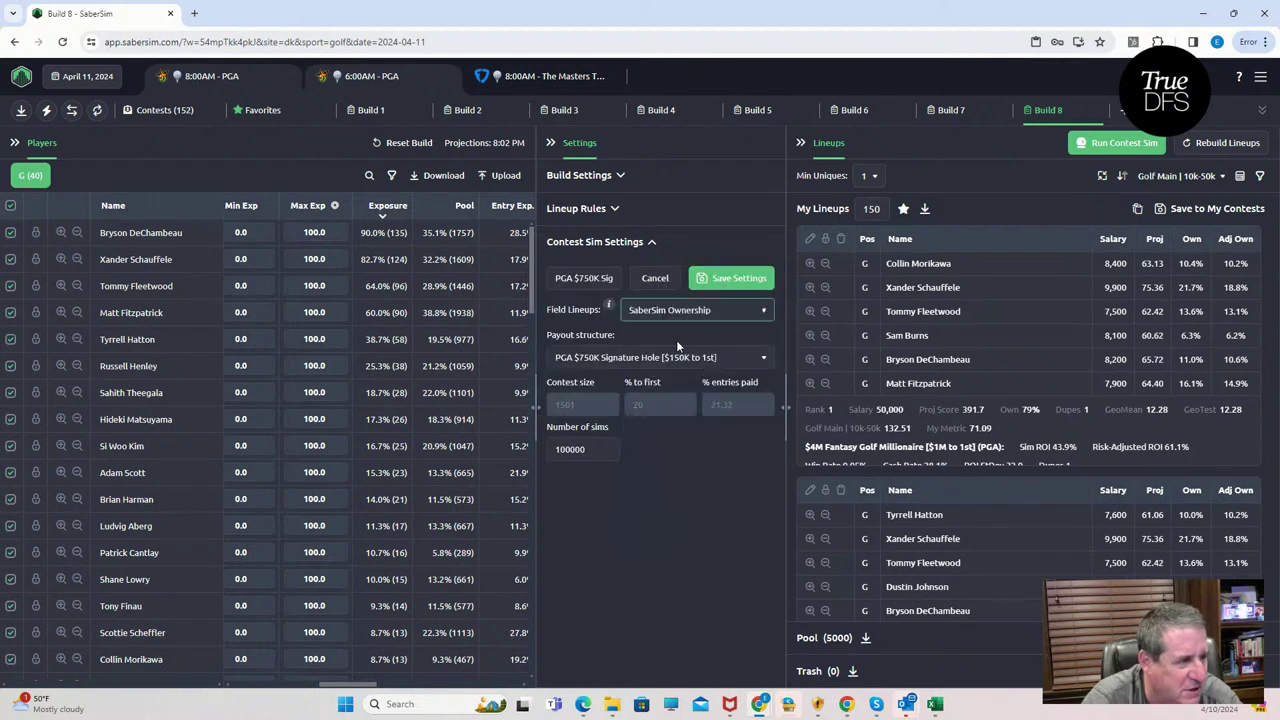
click(718, 282)
click(1094, 142)
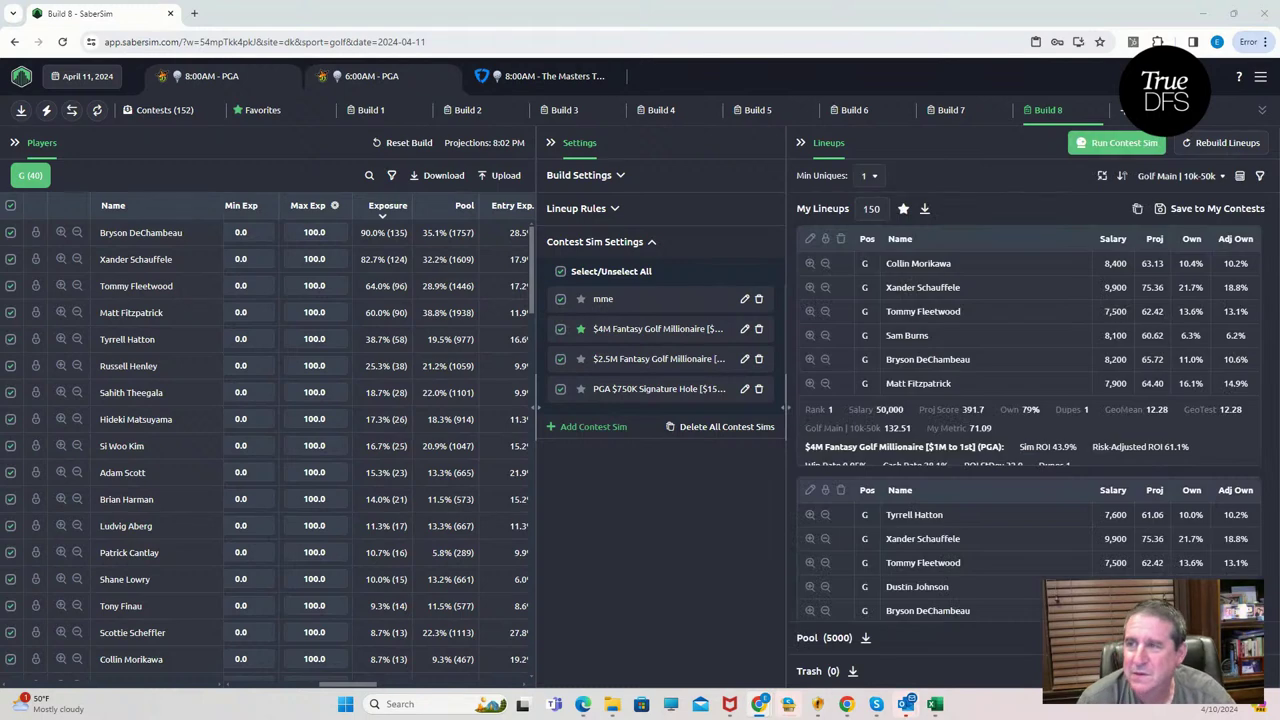
Step: Rank the lineups by the $4M Fantasy Golf Millionaire sim's risk-adjusted ROI and review the players' exposures
click(1165, 176)
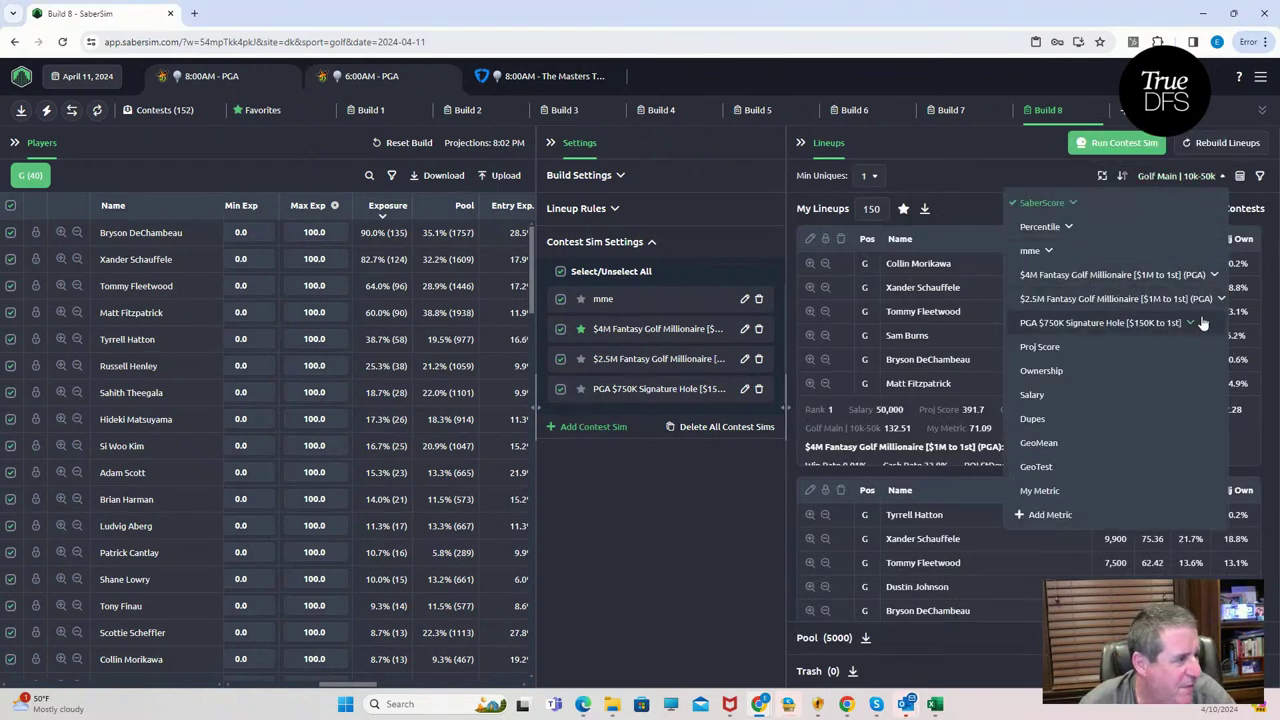
click(1146, 278)
click(1058, 323)
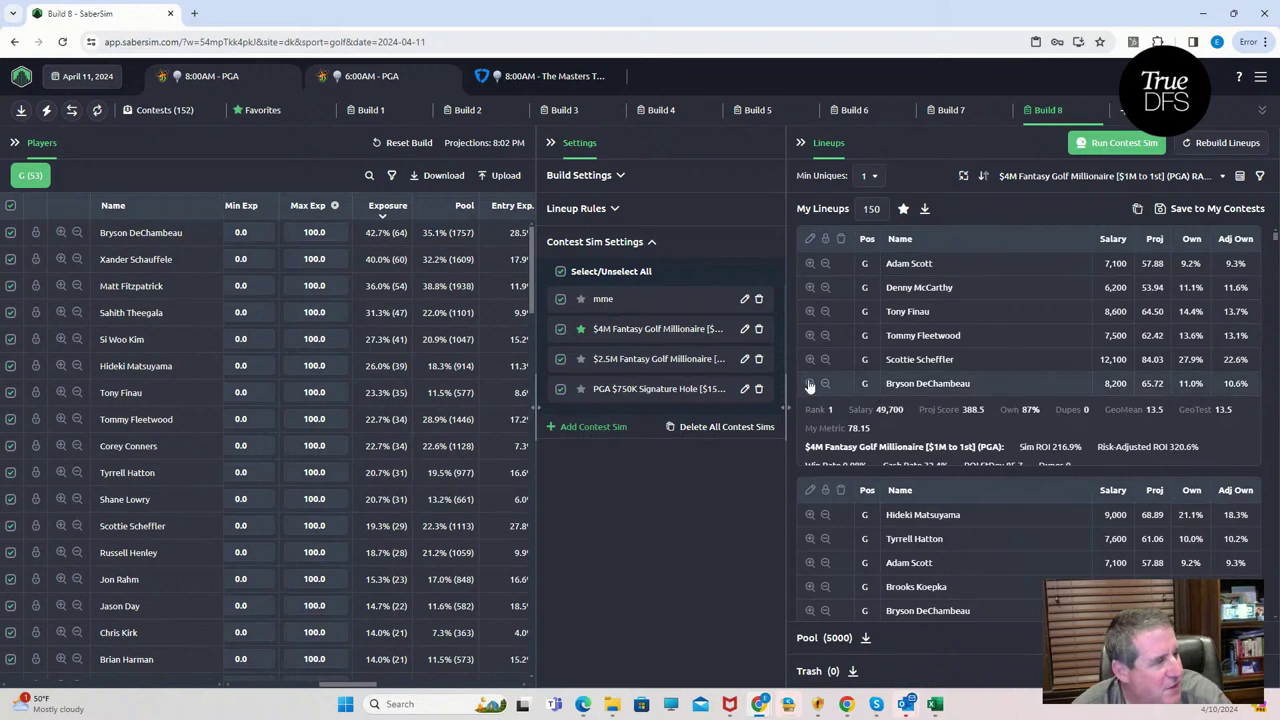
scroll(363, 491, down, 2)
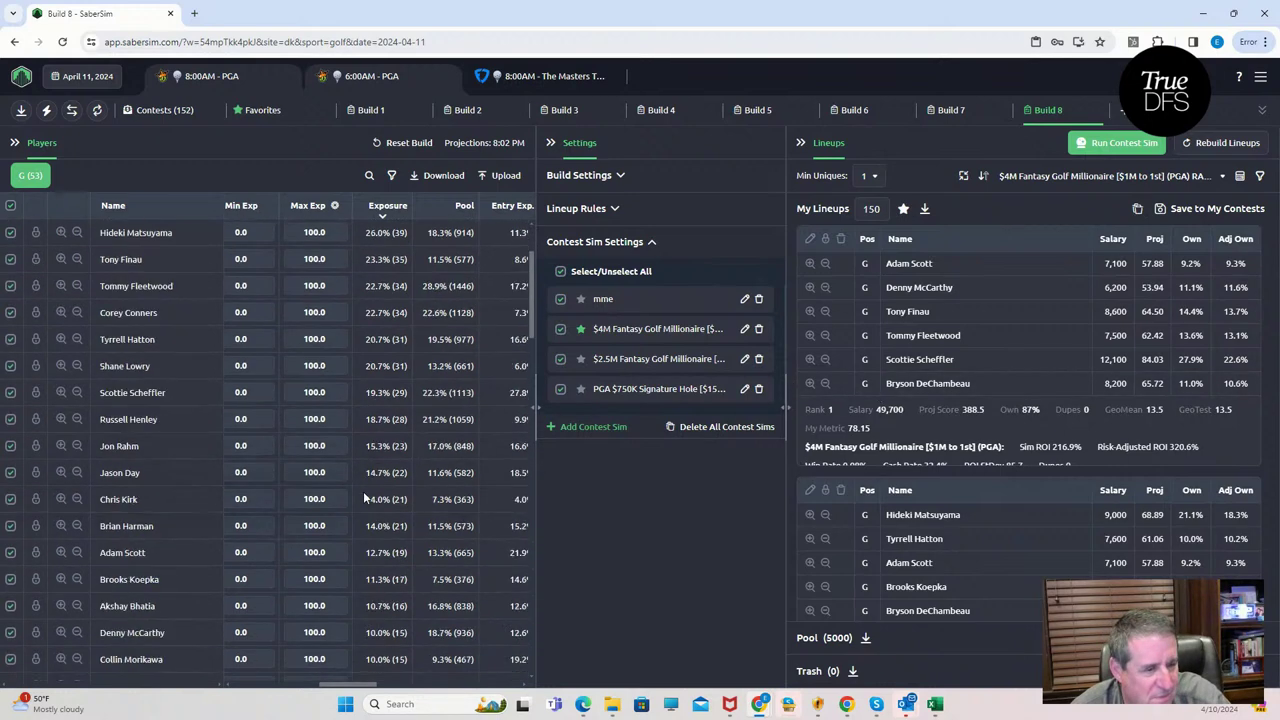
scroll(363, 491, up, 2)
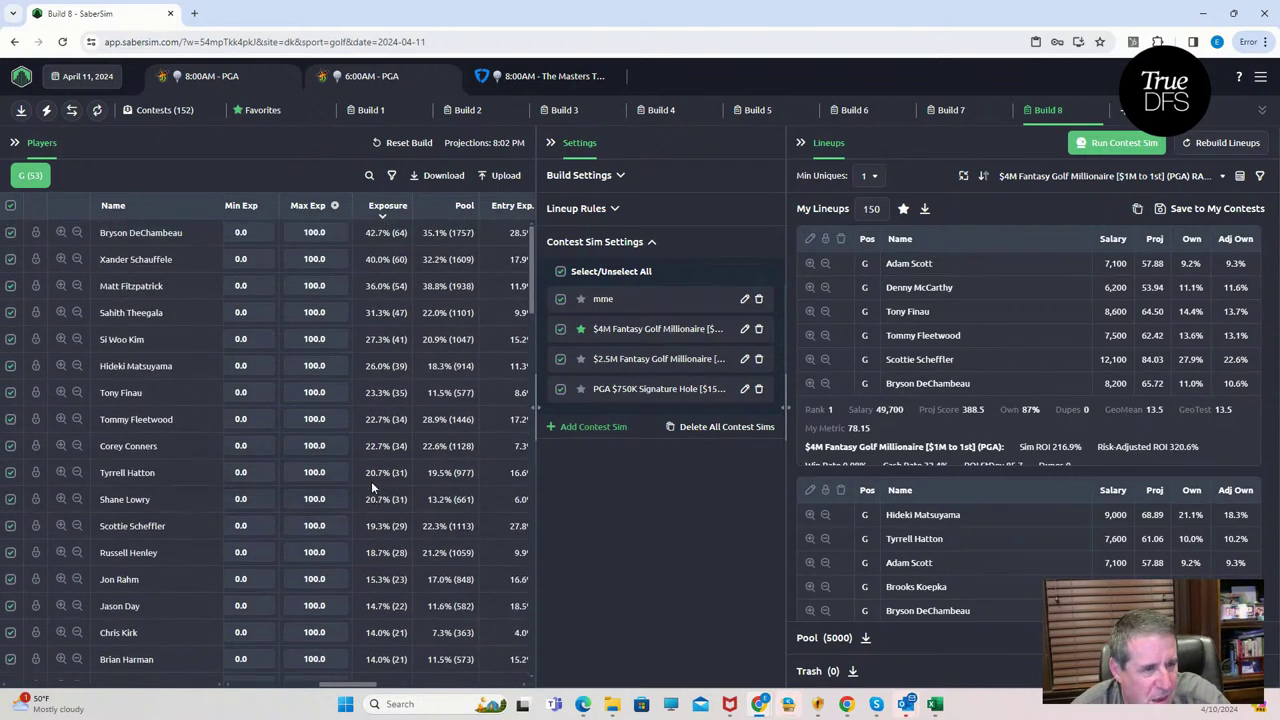
Step: Raise the lineups' minimum uniques to 2, 3 and finally 4, comparing the players' exposures at each setting
click(369, 175)
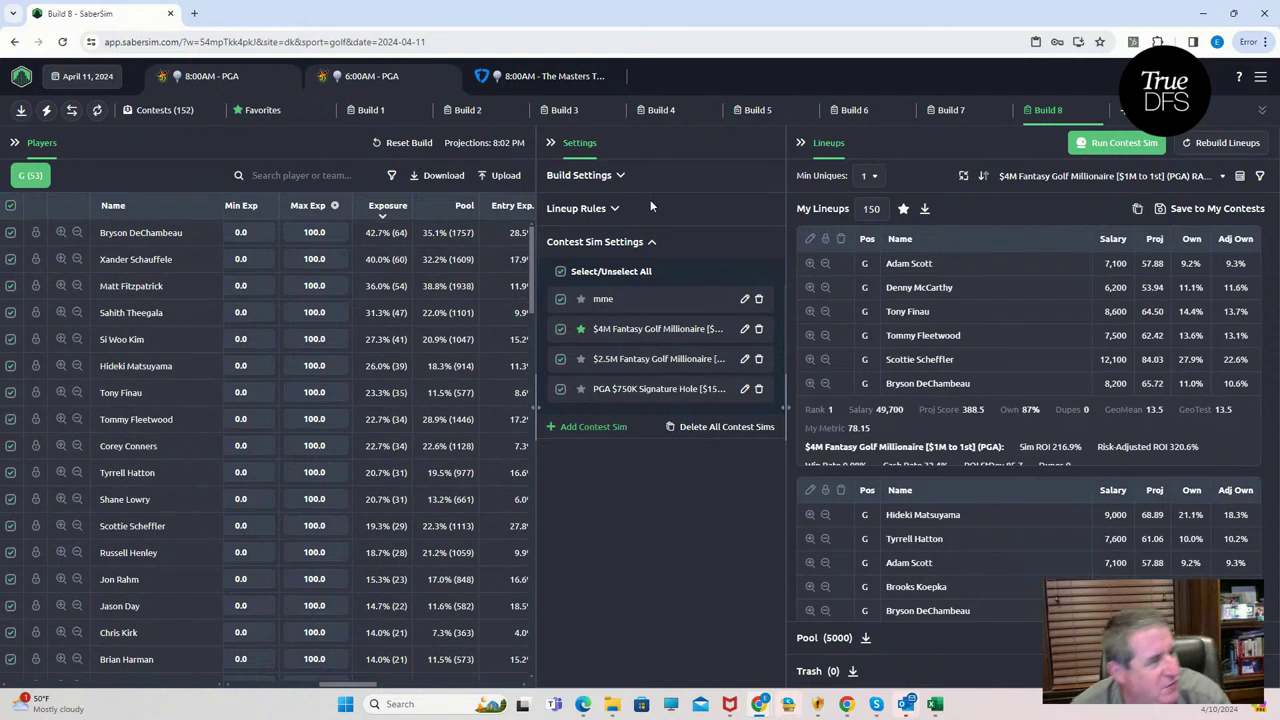
click(873, 178)
click(871, 237)
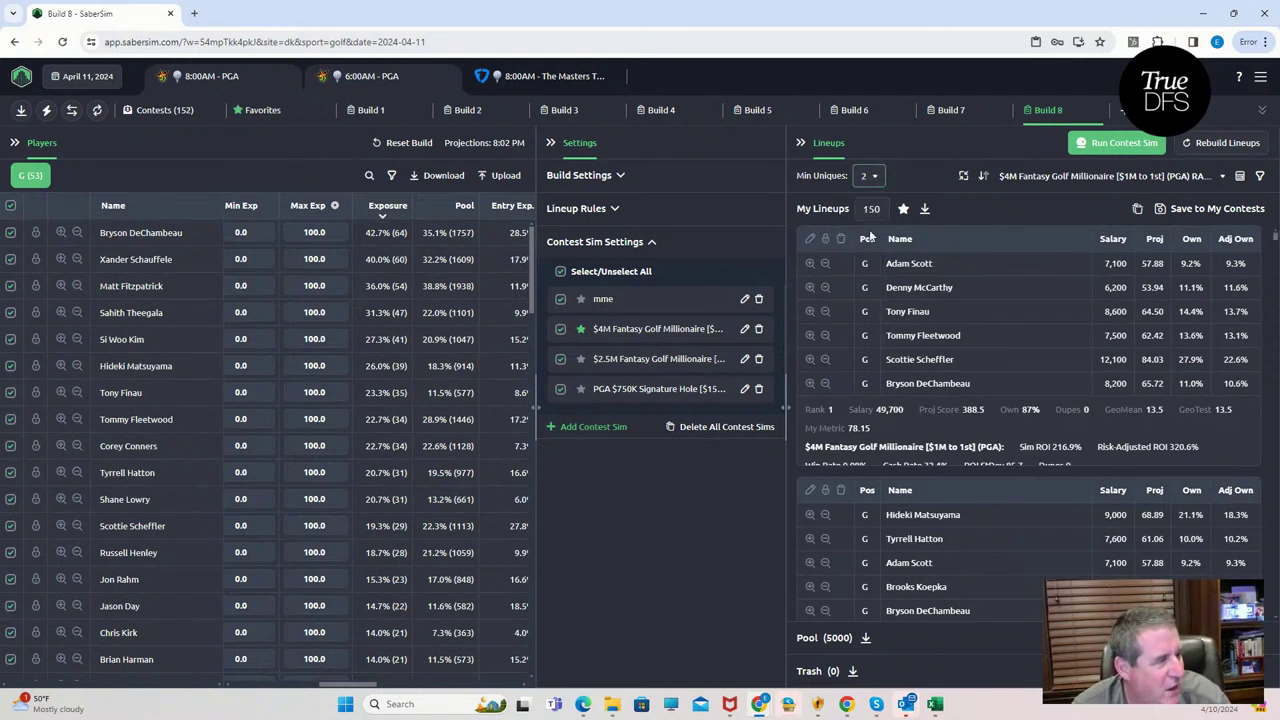
click(872, 177)
click(871, 256)
click(874, 178)
click(871, 276)
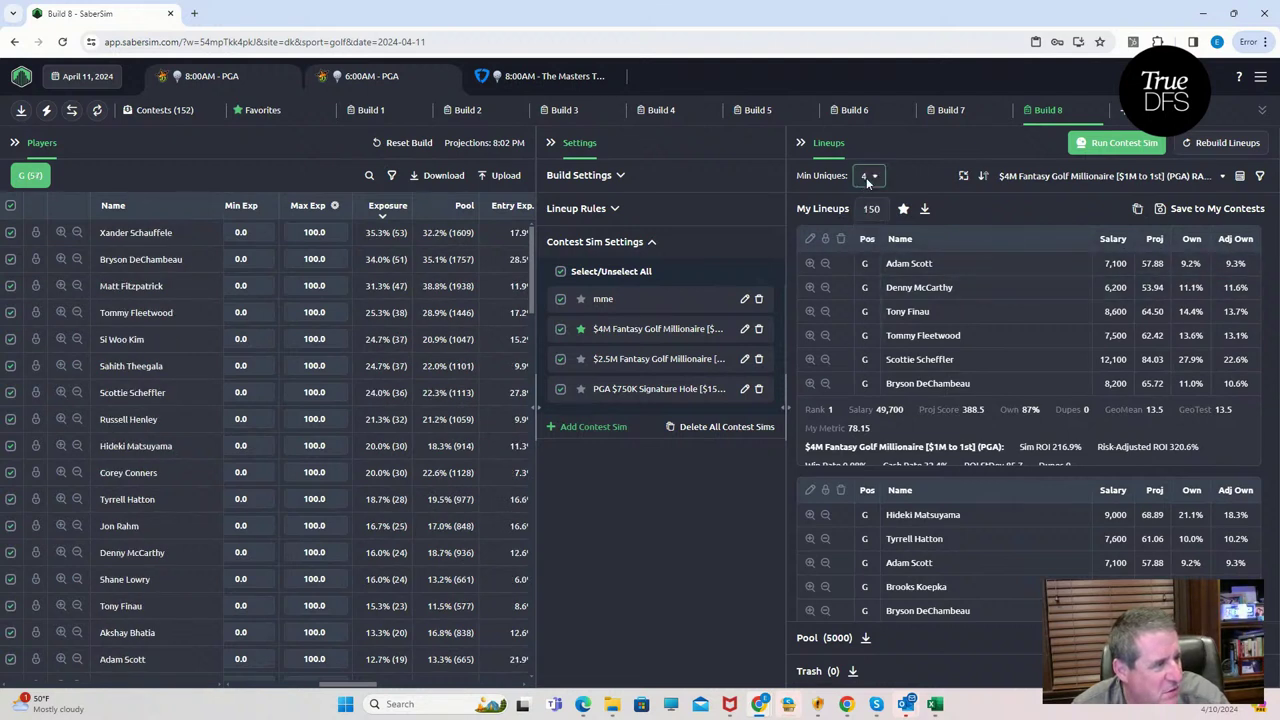
Step: Lower the minimum uniques to 3, to 2, and back to 1, comparing how the exposures change
click(870, 177)
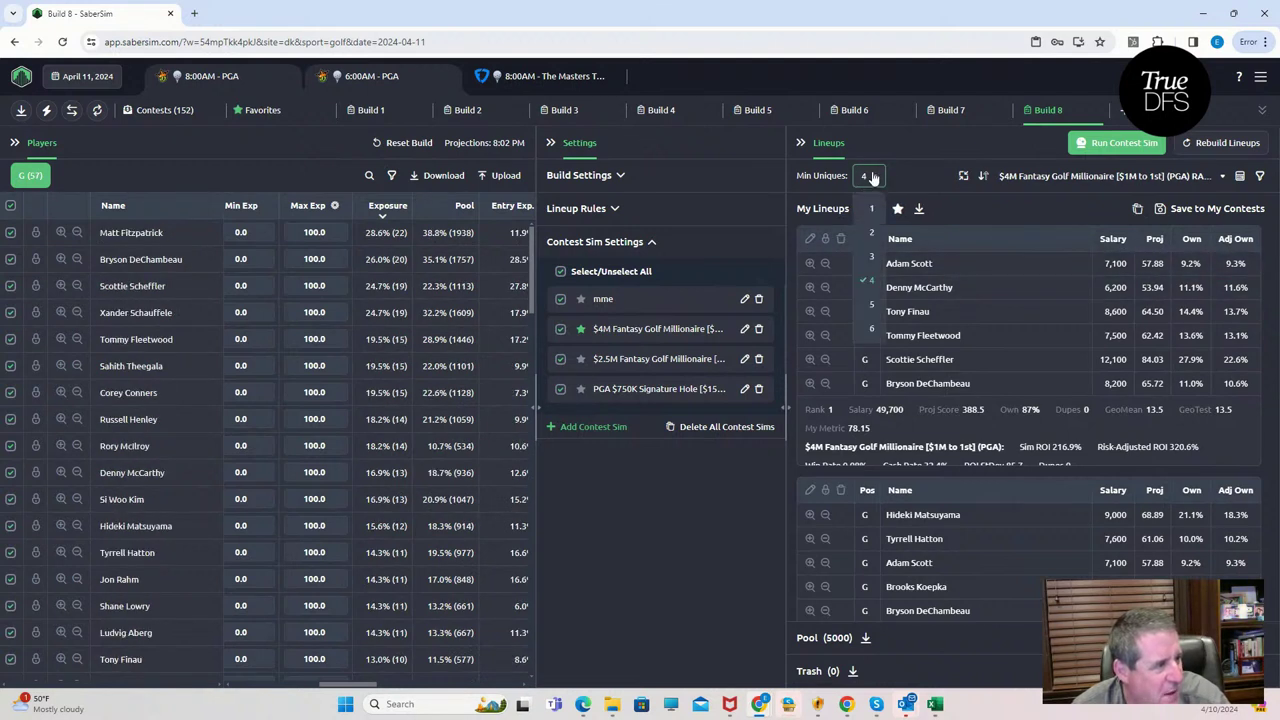
click(870, 257)
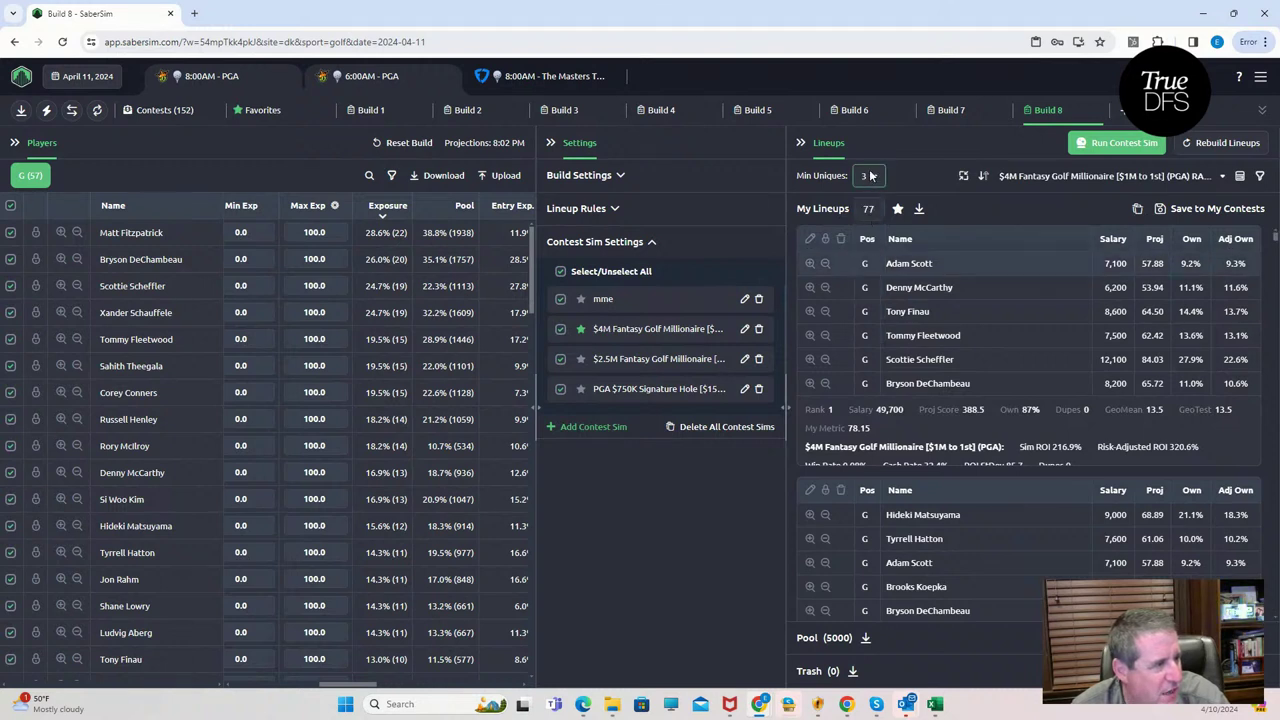
click(871, 176)
click(868, 238)
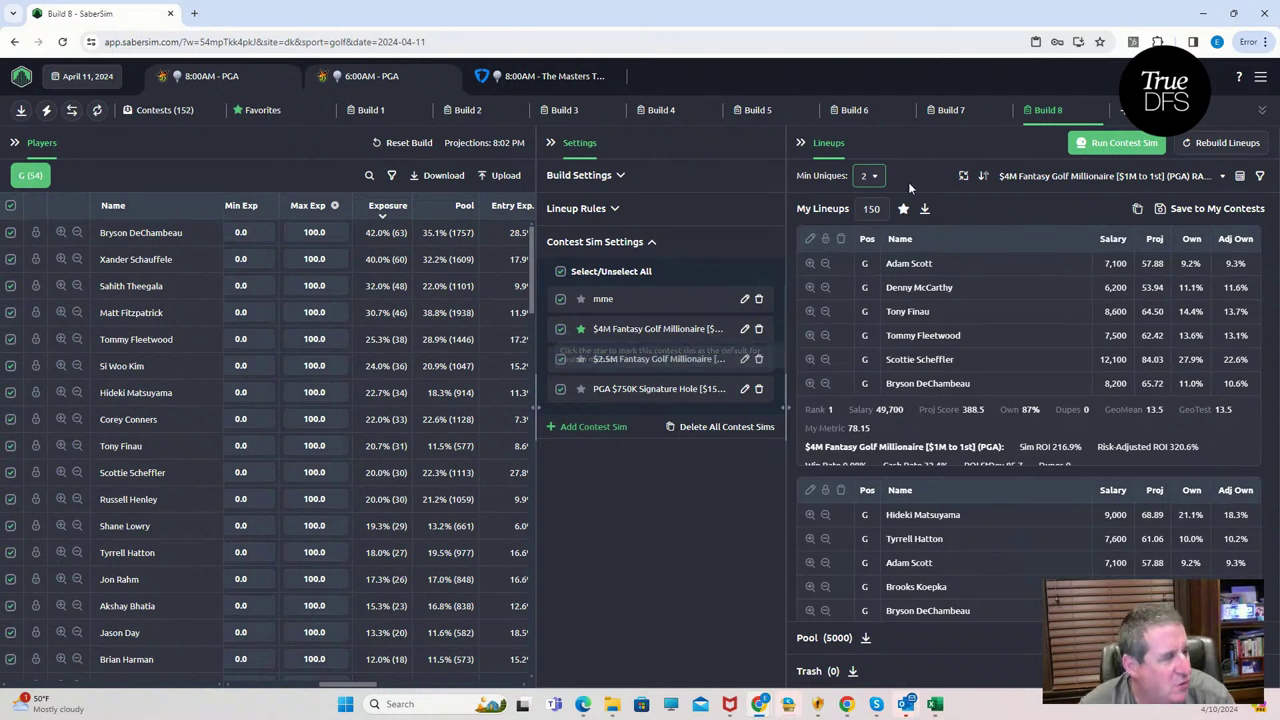
click(870, 176)
click(867, 208)
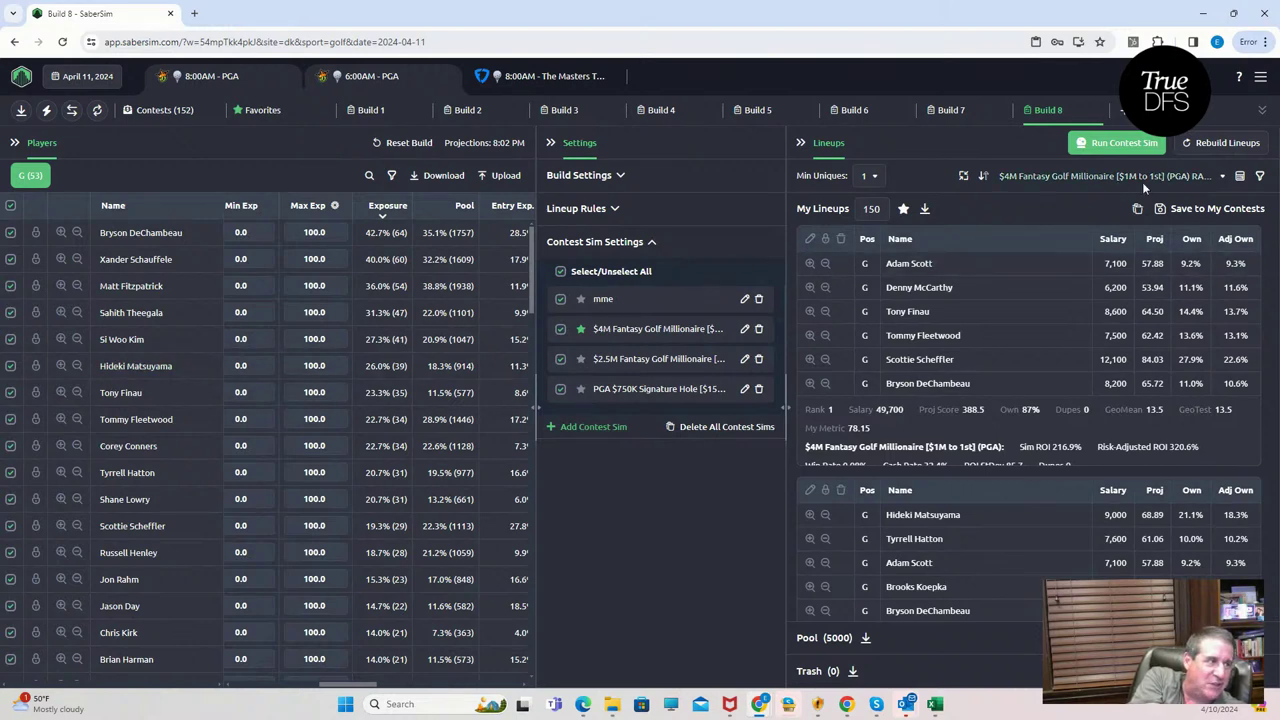
Step: Add and save a lineup pool filter that shows lineups with Salary less than 49500
click(1259, 175)
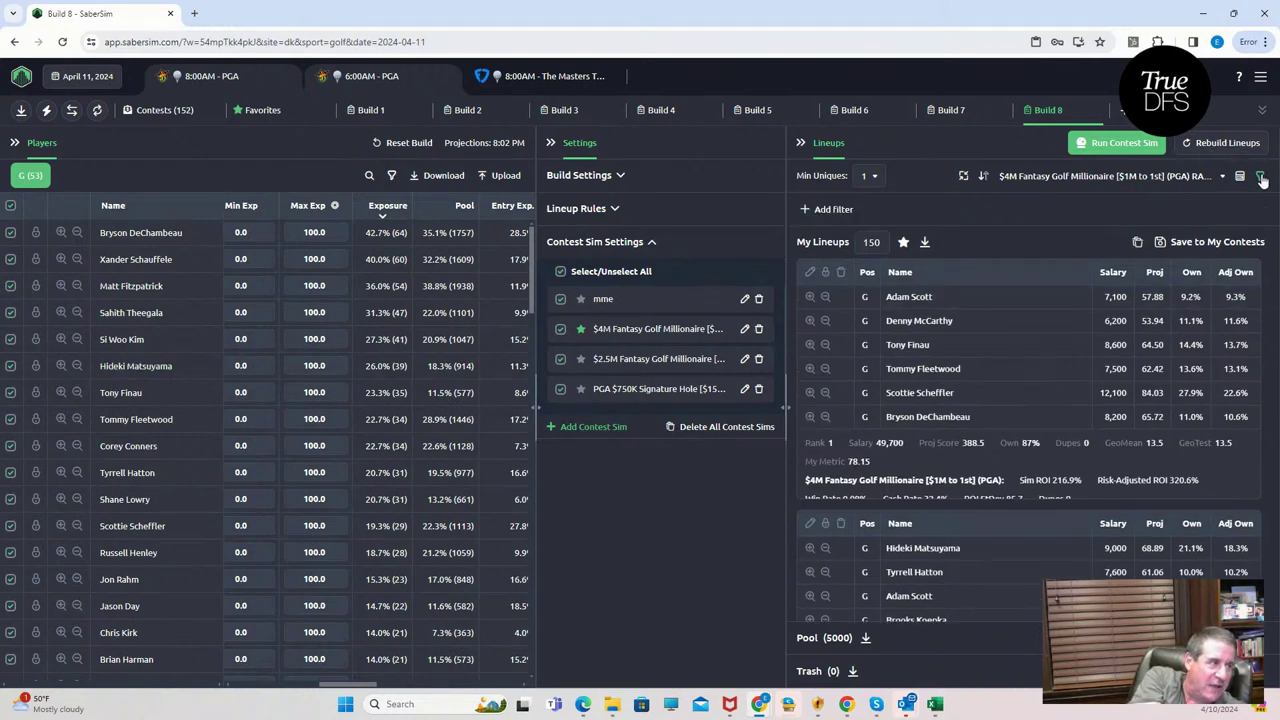
click(820, 210)
click(473, 362)
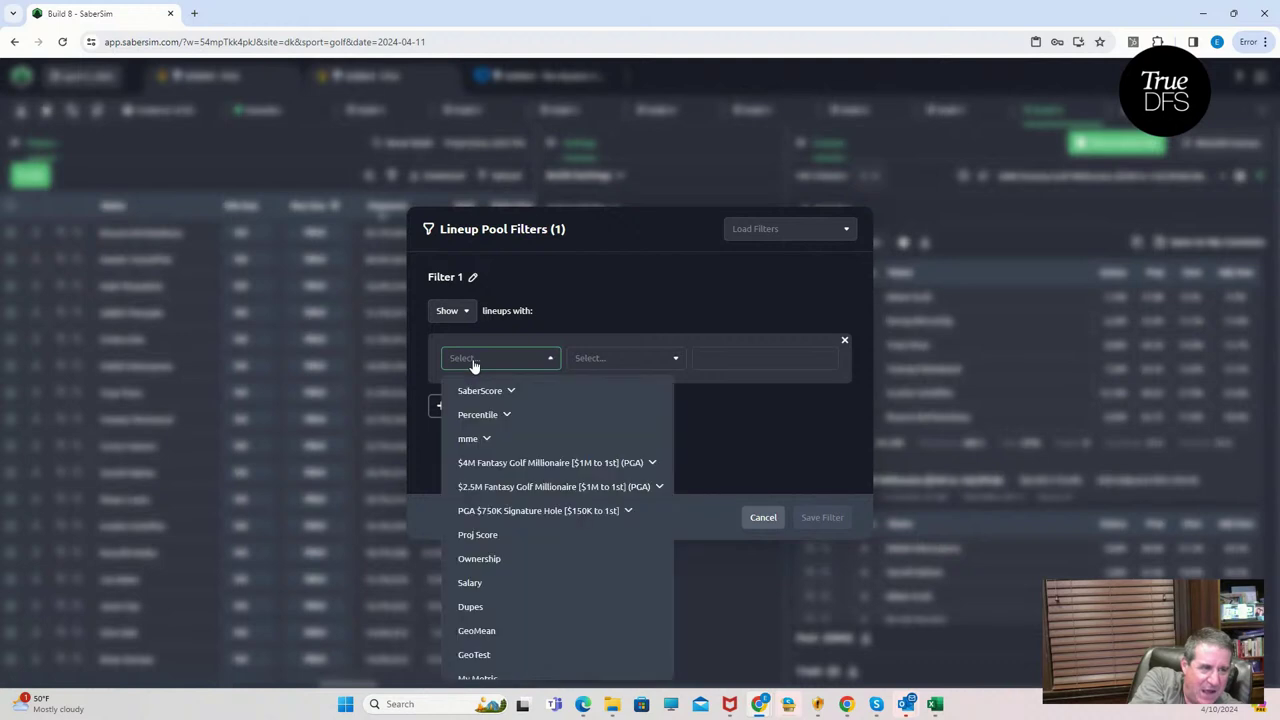
click(470, 583)
click(623, 359)
click(608, 411)
click(722, 360)
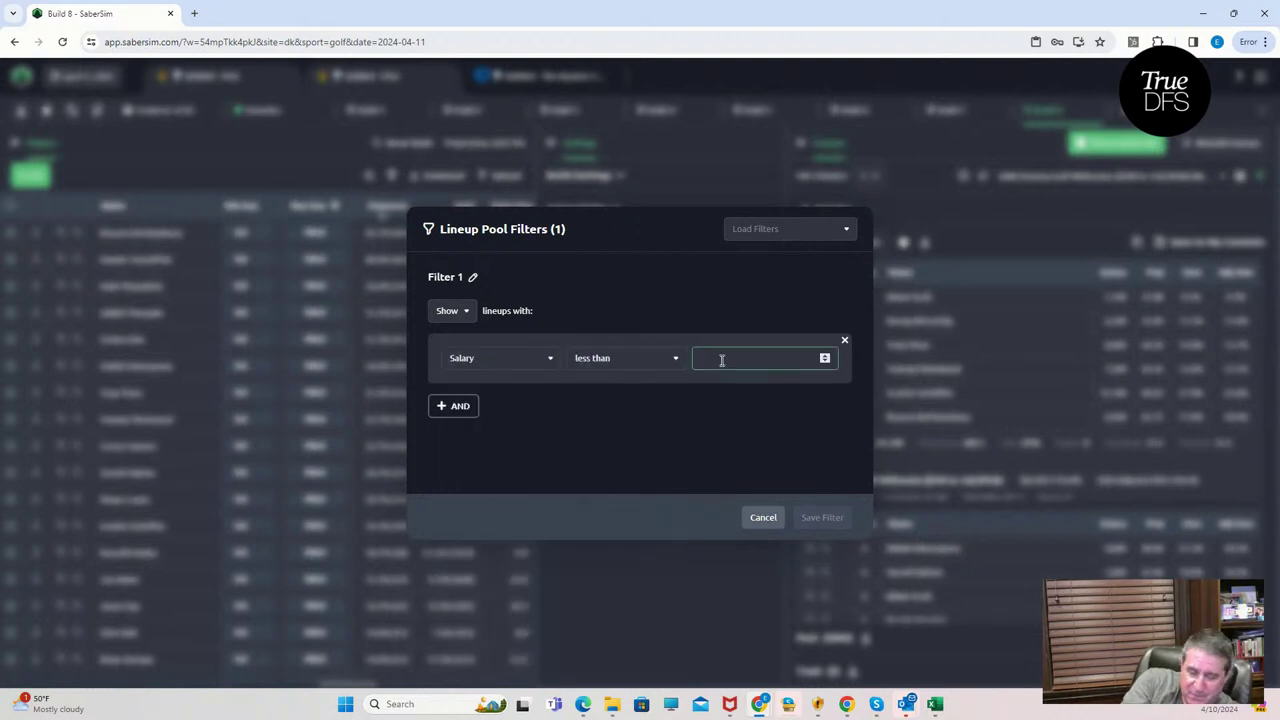
text(49)
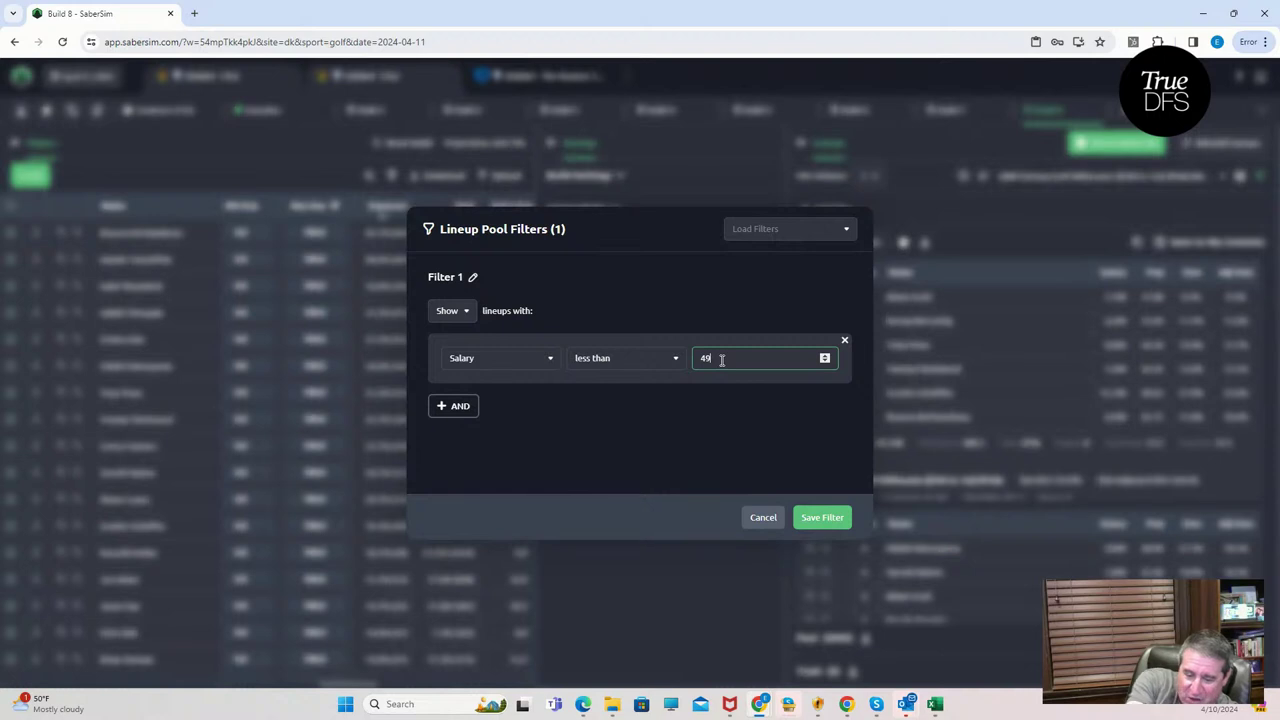
text(500)
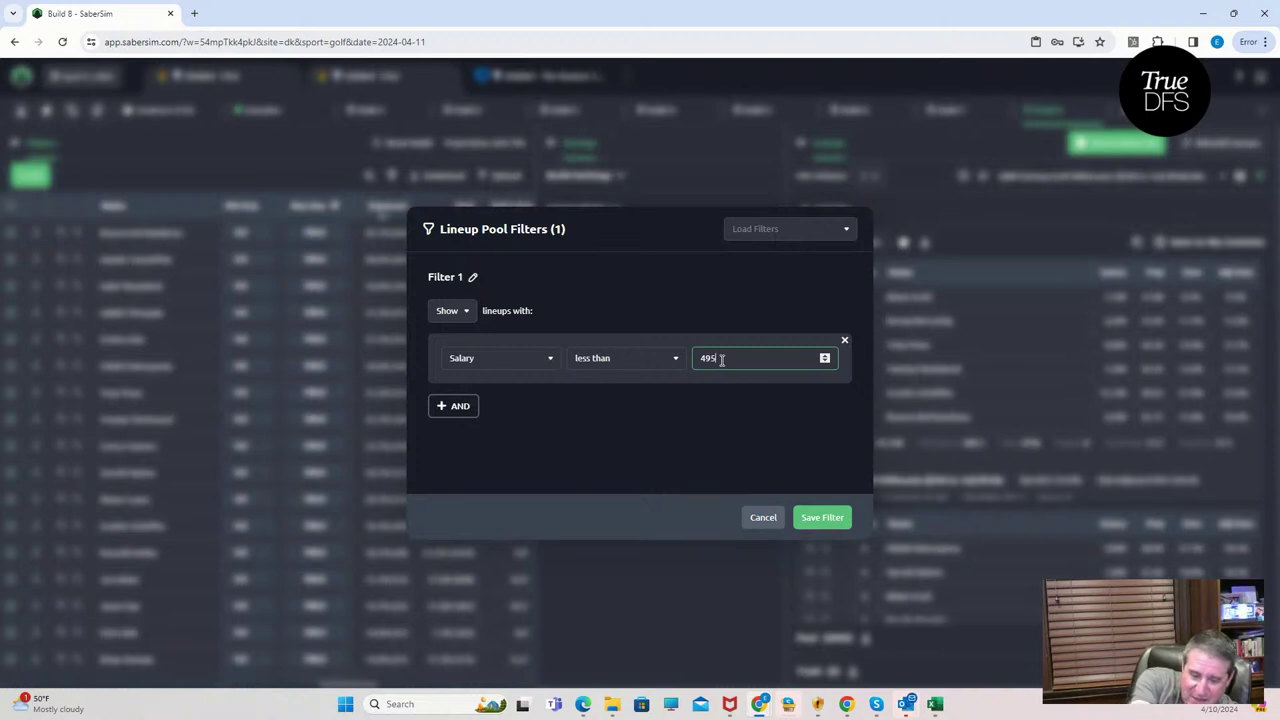
click(614, 518)
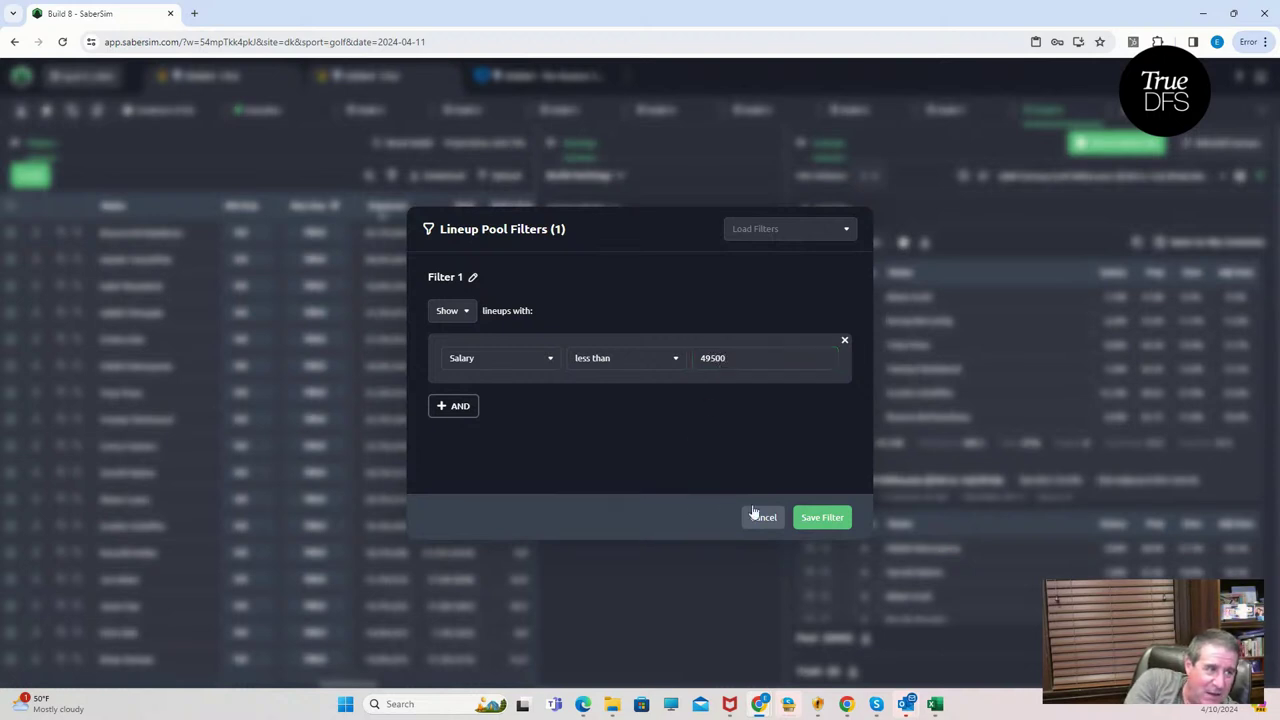
click(816, 518)
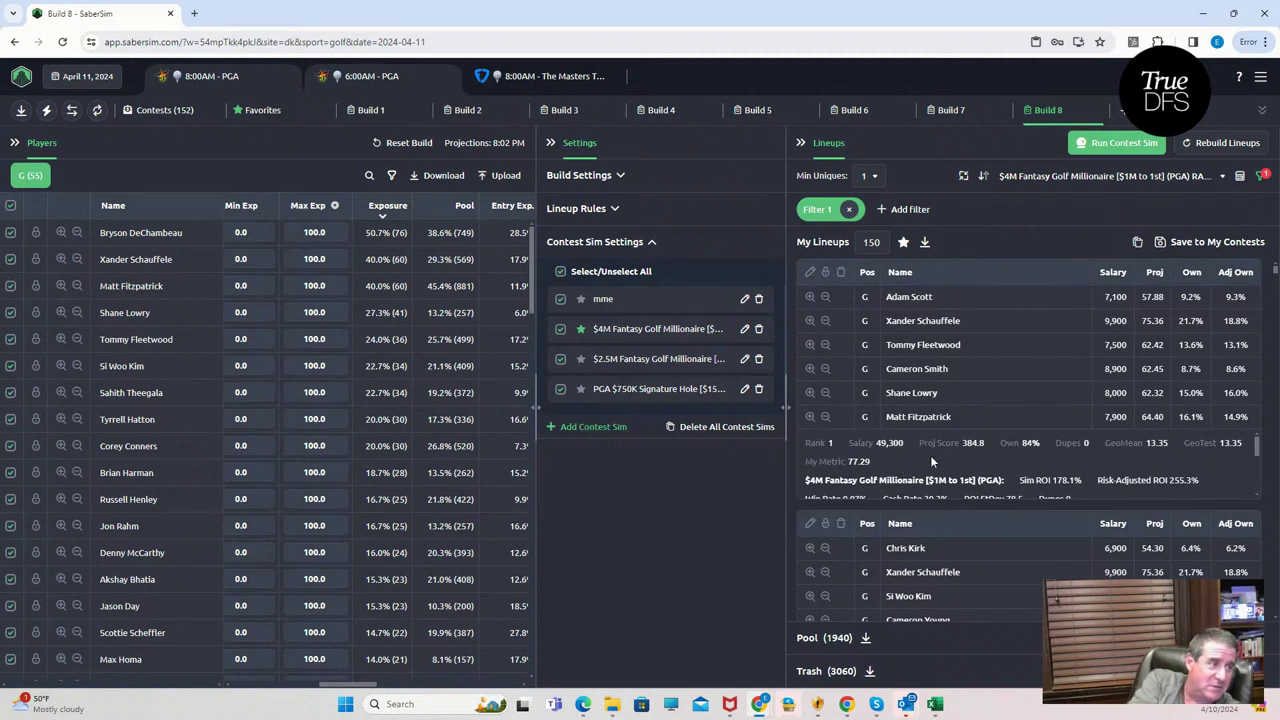
Step: Review the first filtered lineup's contest sim results and remove the 49500 salary filter
scroll(930, 460, down, 3)
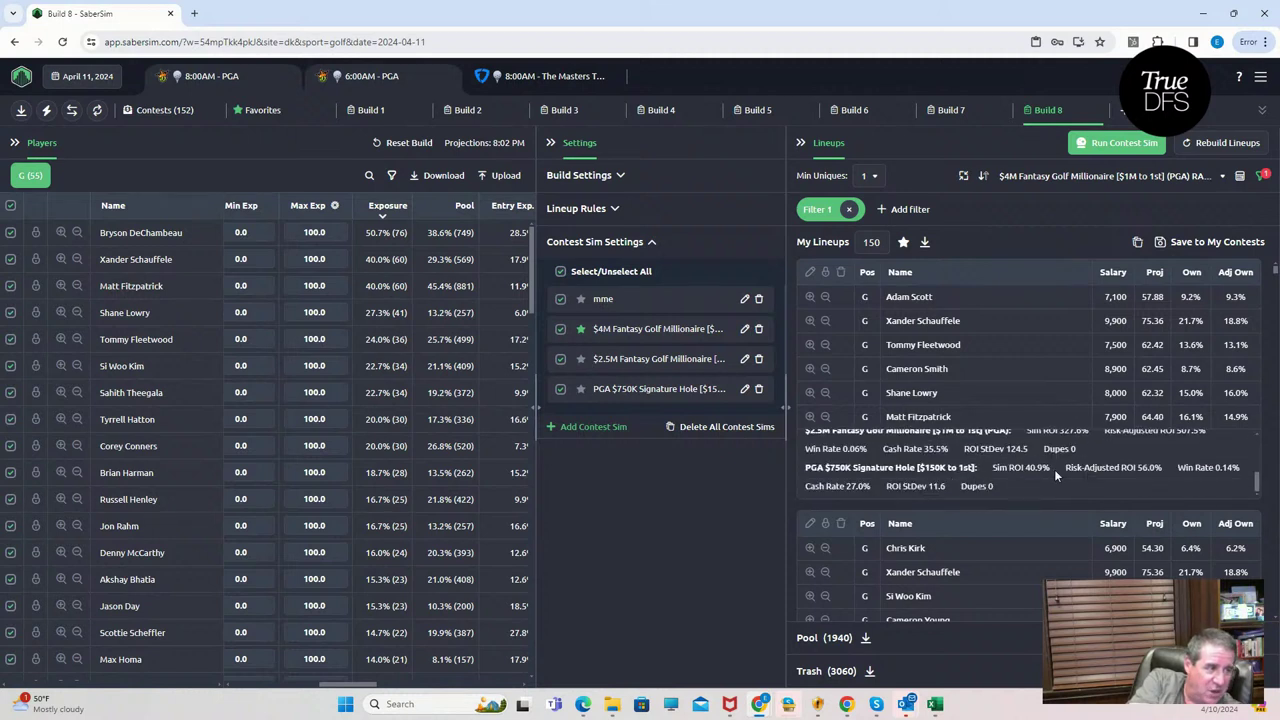
scroll(1030, 458, up, 3)
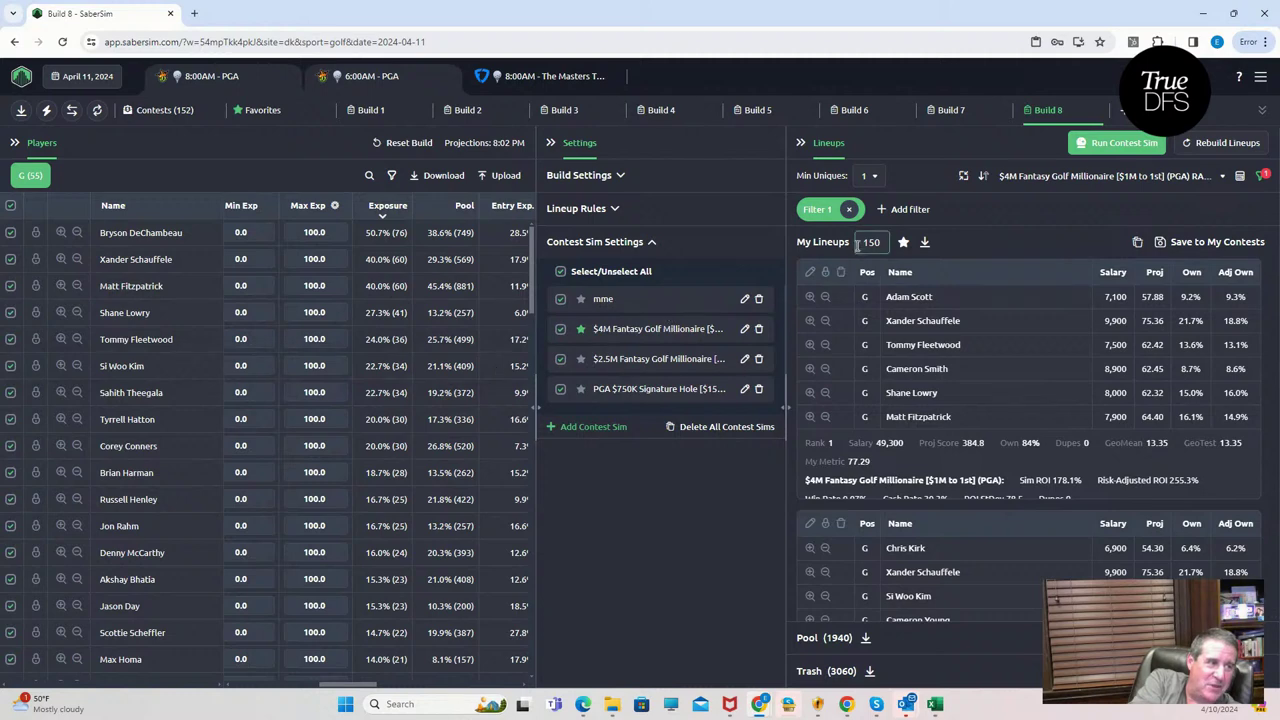
click(849, 209)
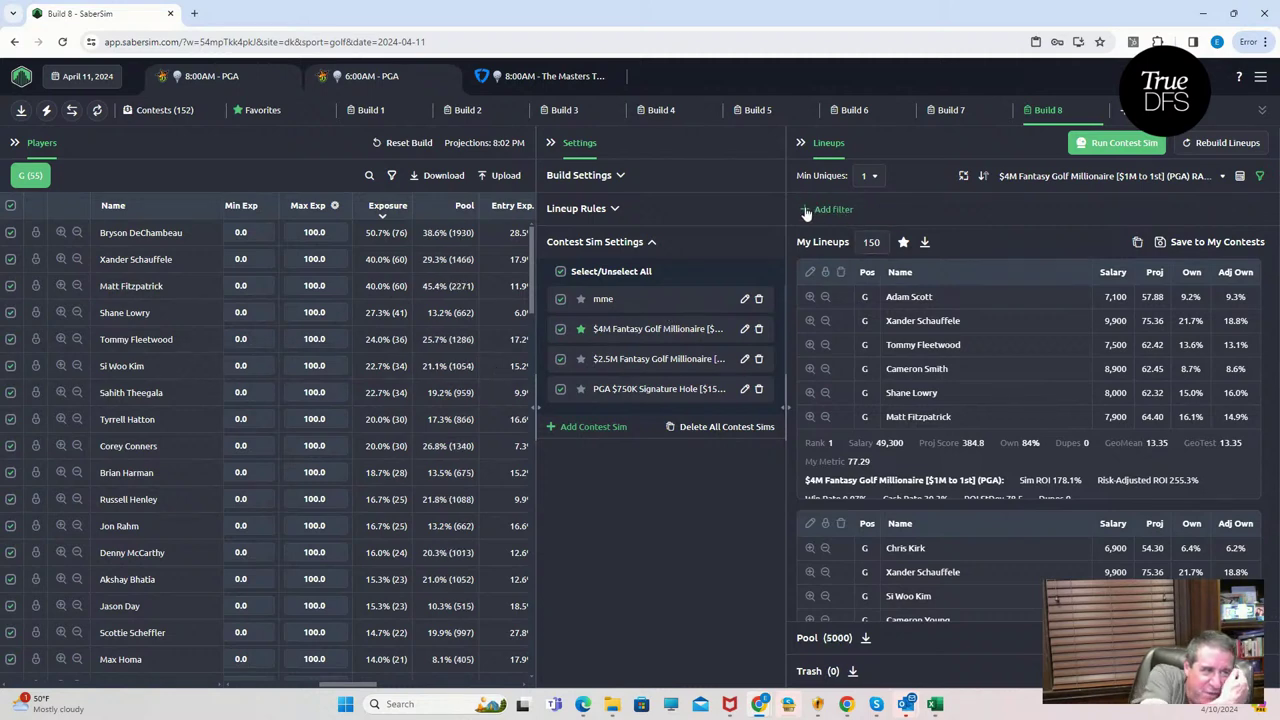
Step: Filter the lineup pool to Salary less than 49000, review the exposures and remove the filter
click(805, 214)
click(502, 360)
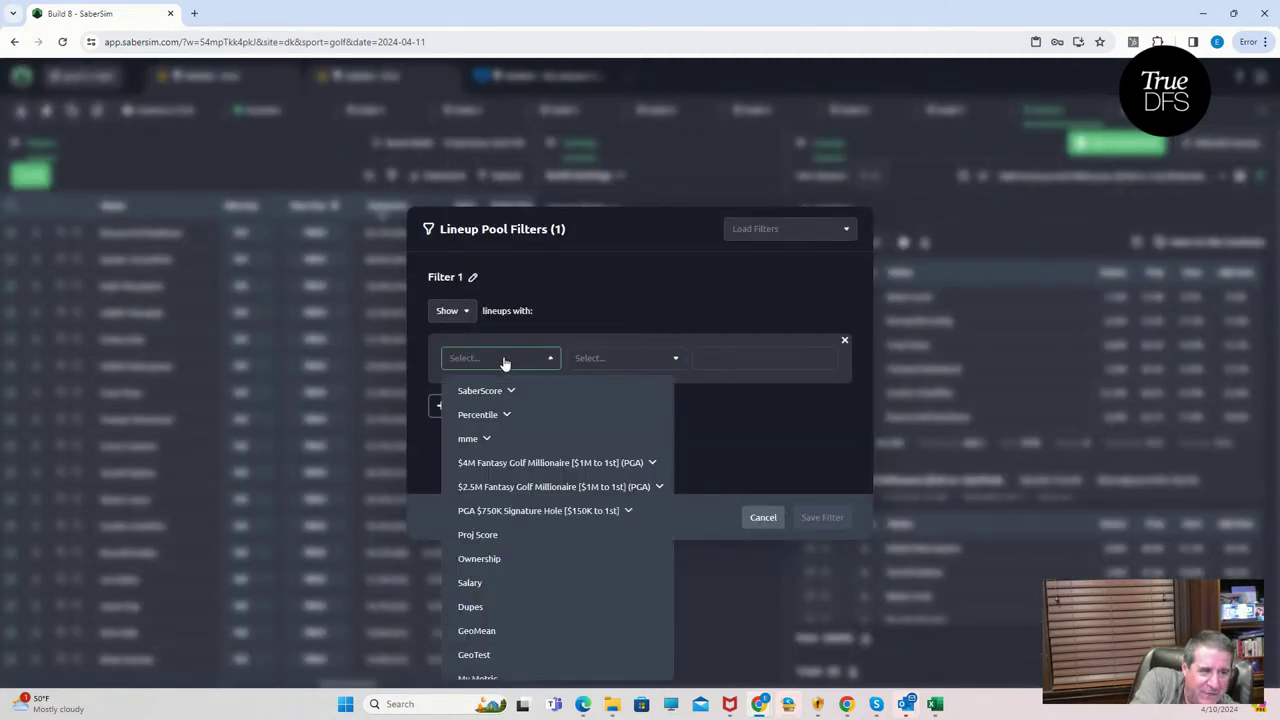
click(530, 357)
click(530, 357)
scroll(505, 630, down, 1)
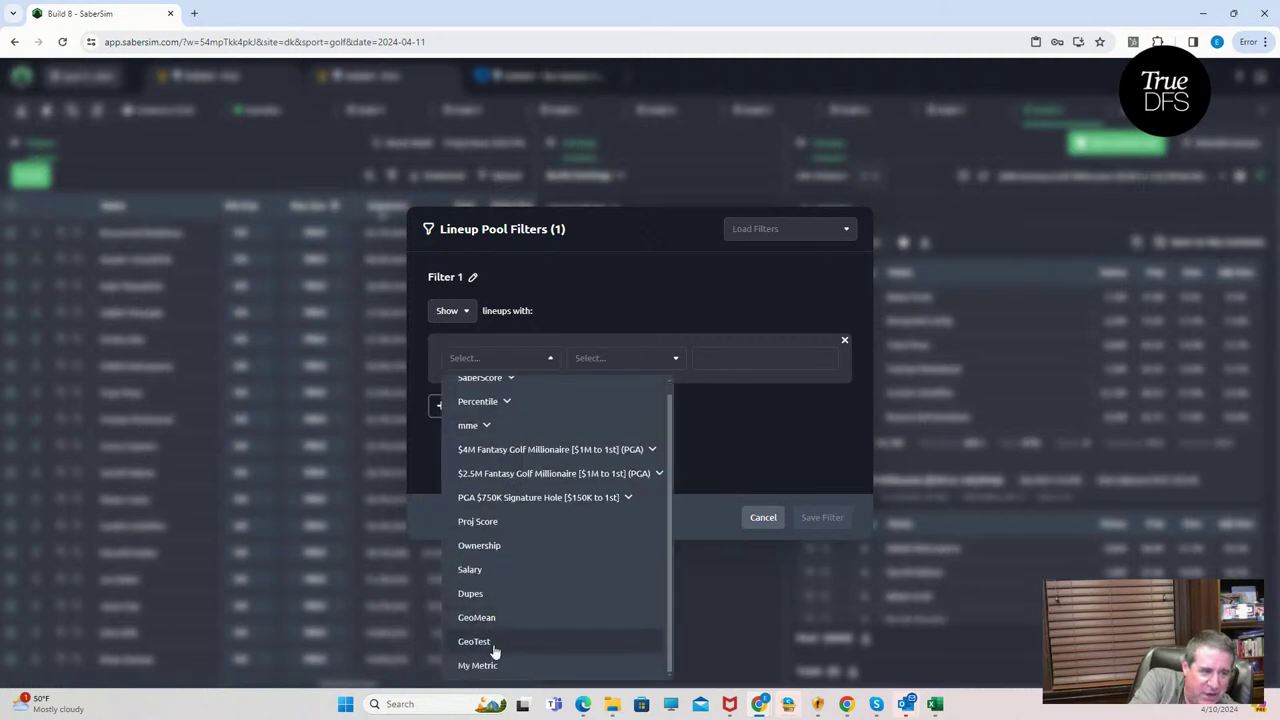
click(510, 569)
click(620, 362)
click(601, 418)
click(725, 357)
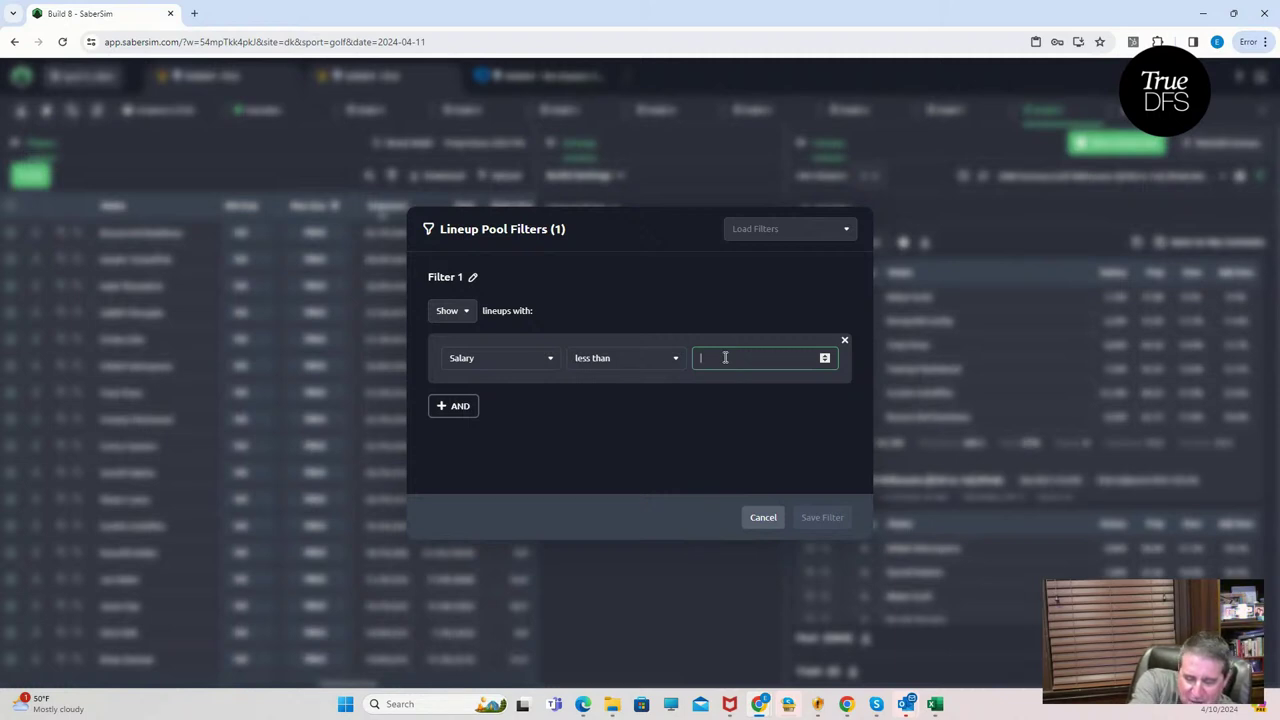
text(49000)
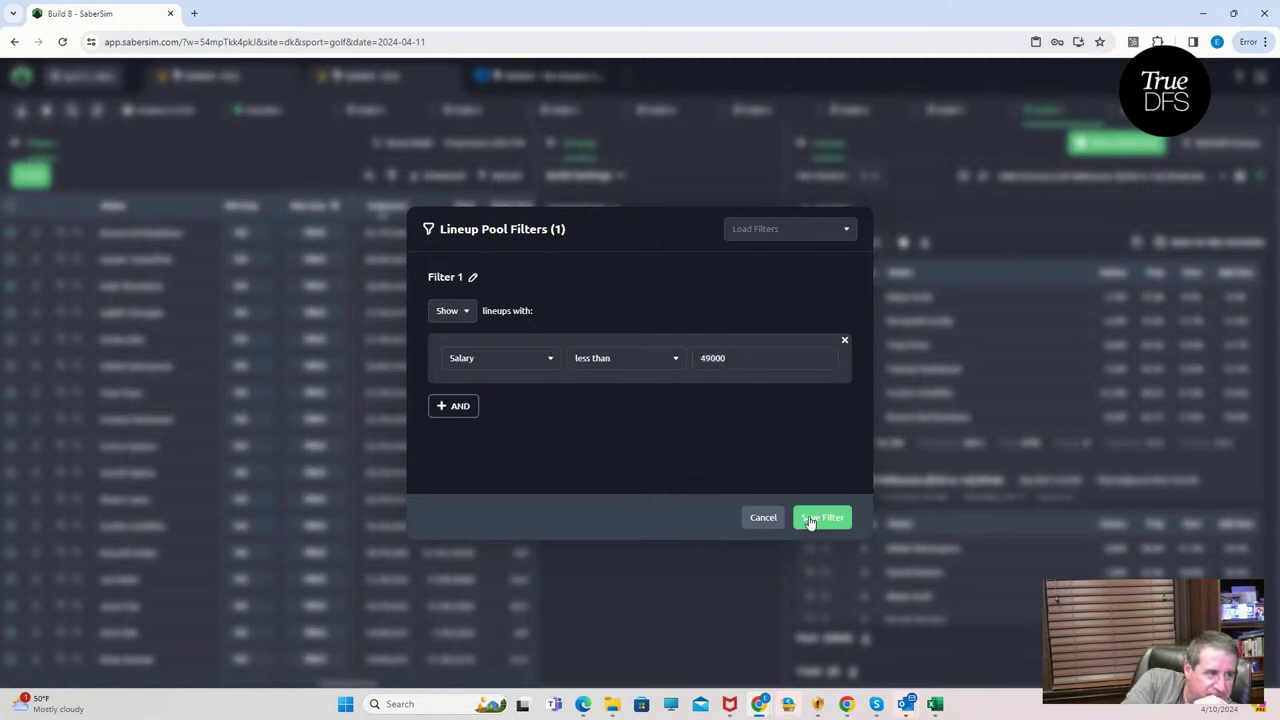
click(812, 517)
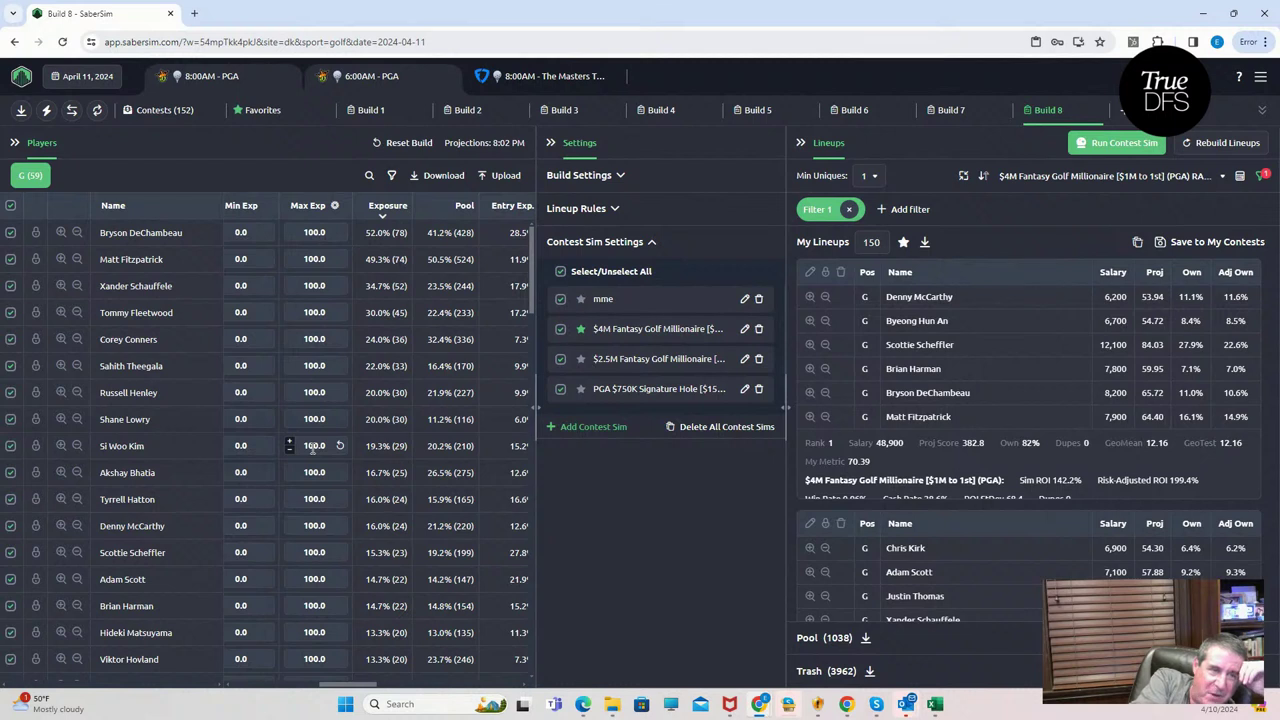
click(850, 211)
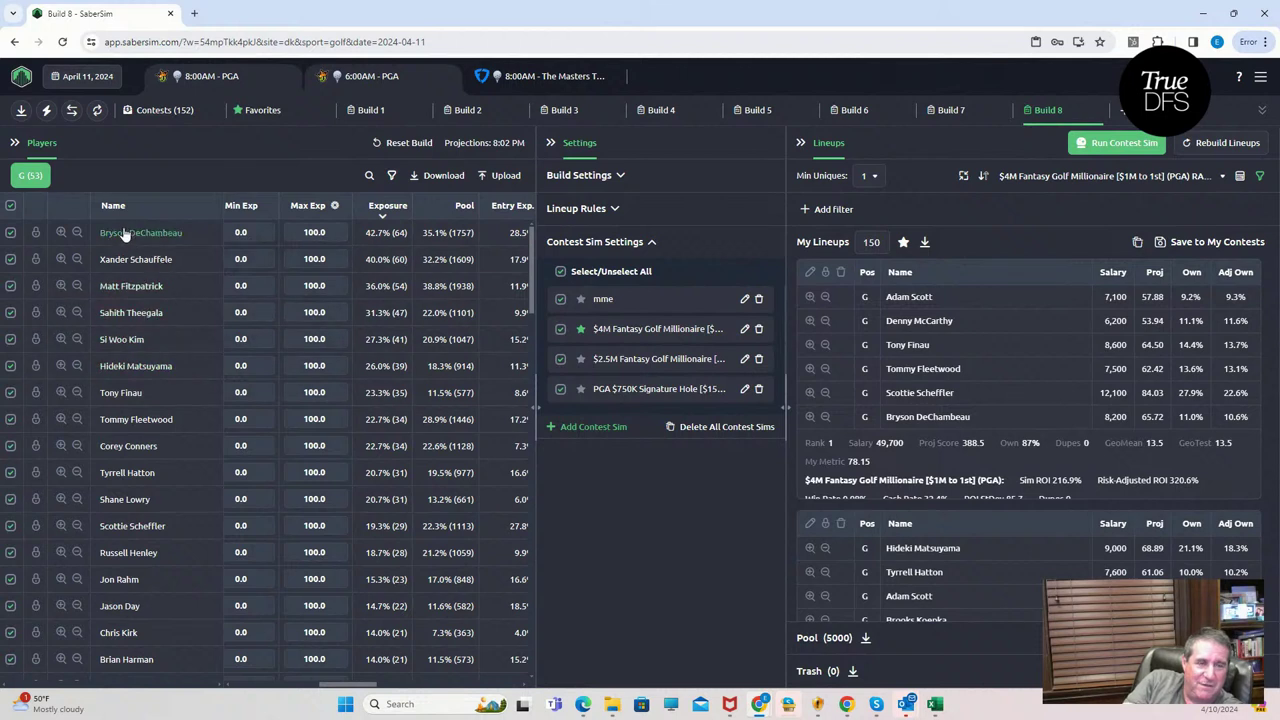
Step: Check the $4M sim's contest size and, in Excel's GeoMean workbook, set Number of Entries to 490000 and Number of Dupes to 1
click(744, 330)
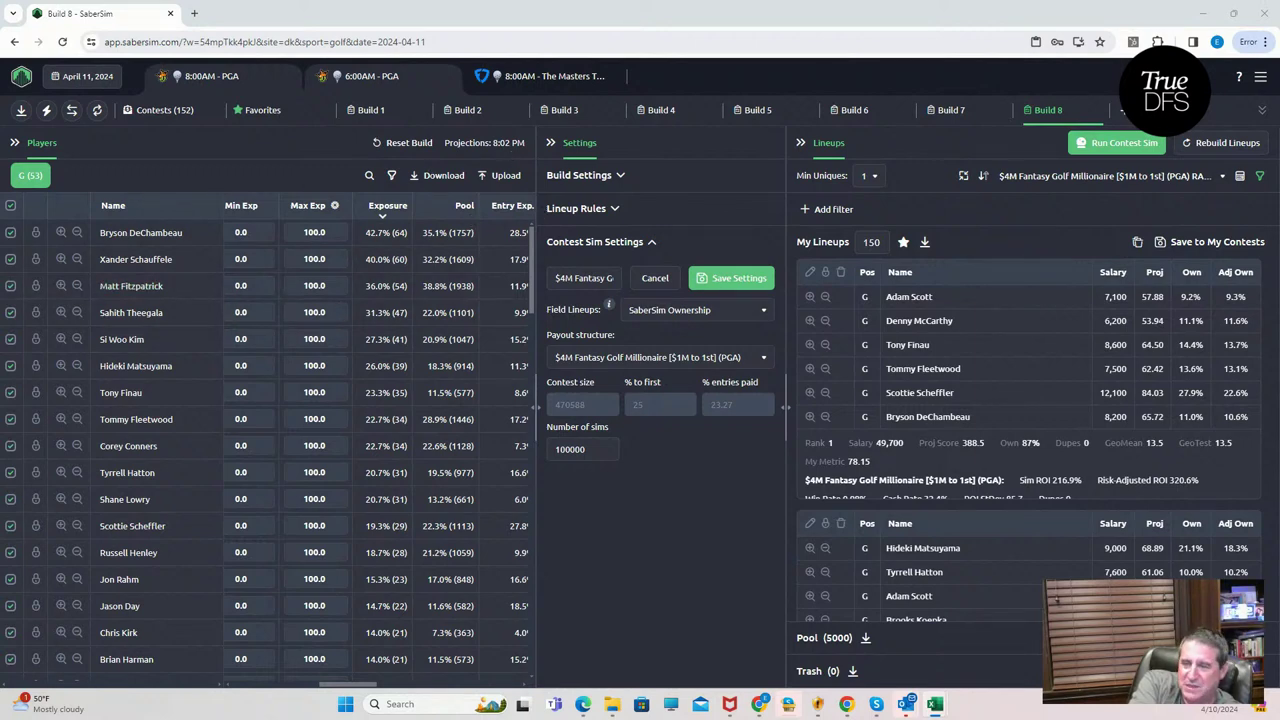
key(alt+Tab)
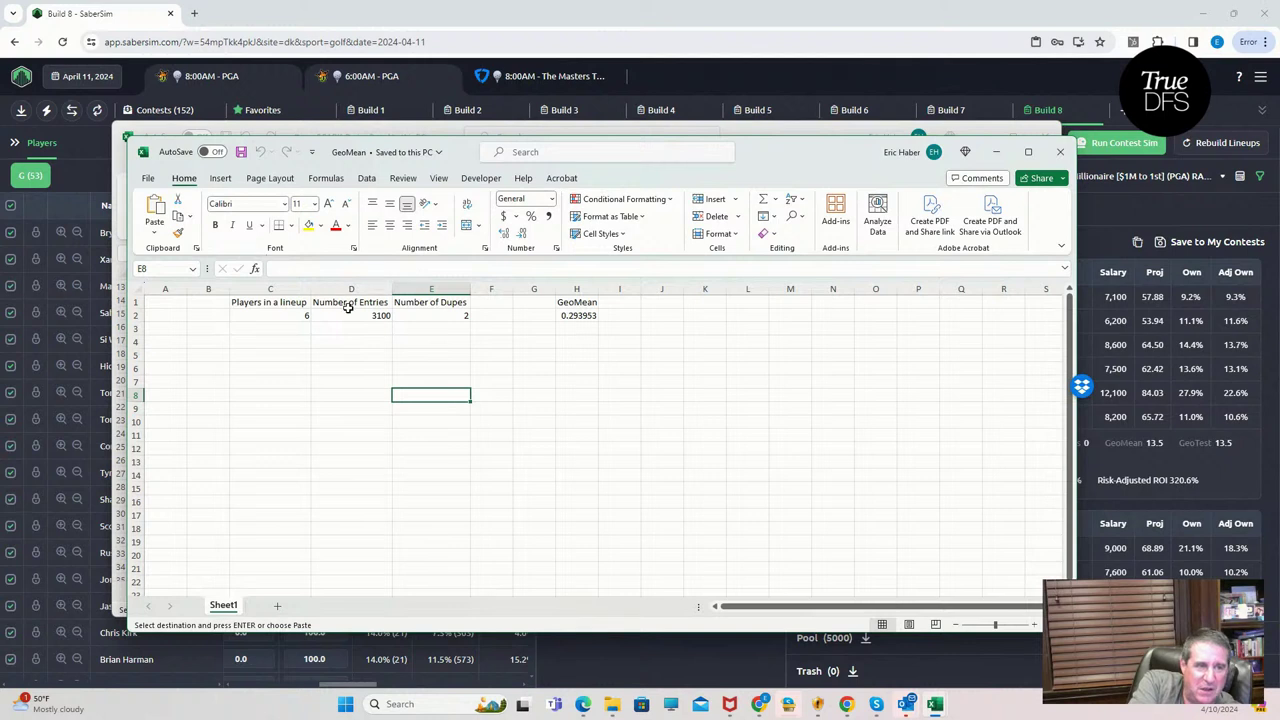
click(349, 312)
text(49)
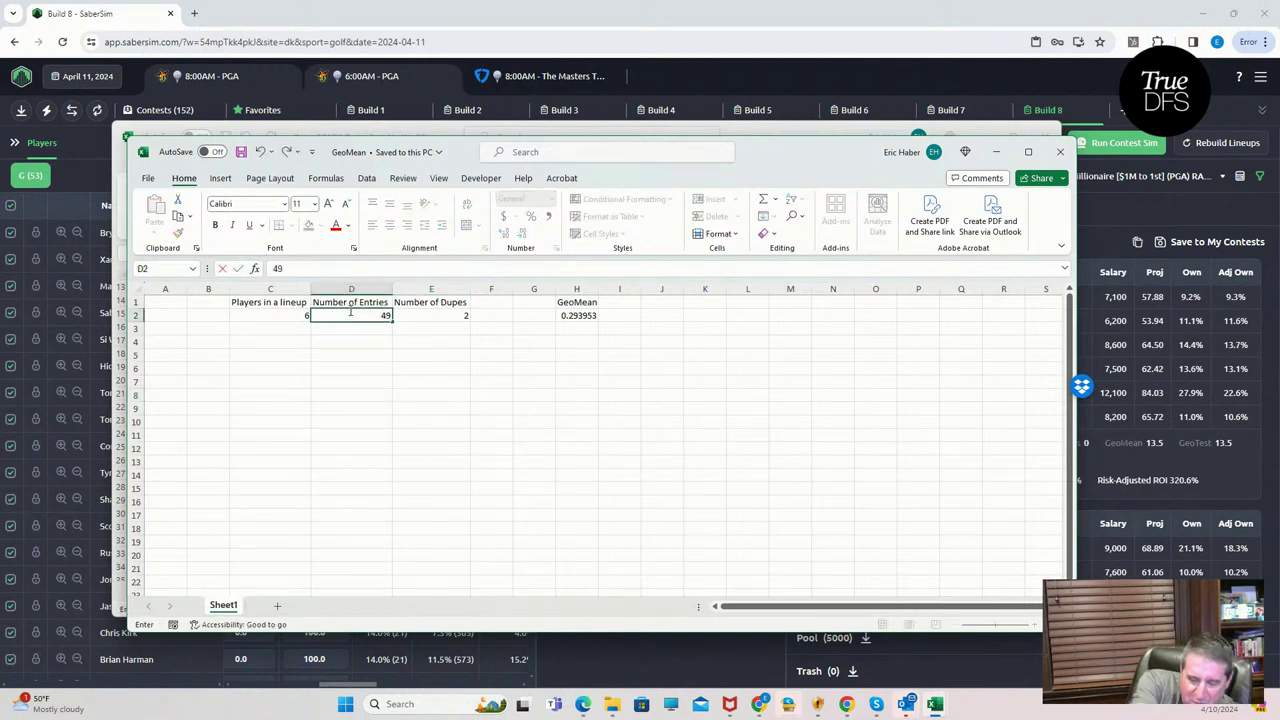
text(0000)
key(Tab)
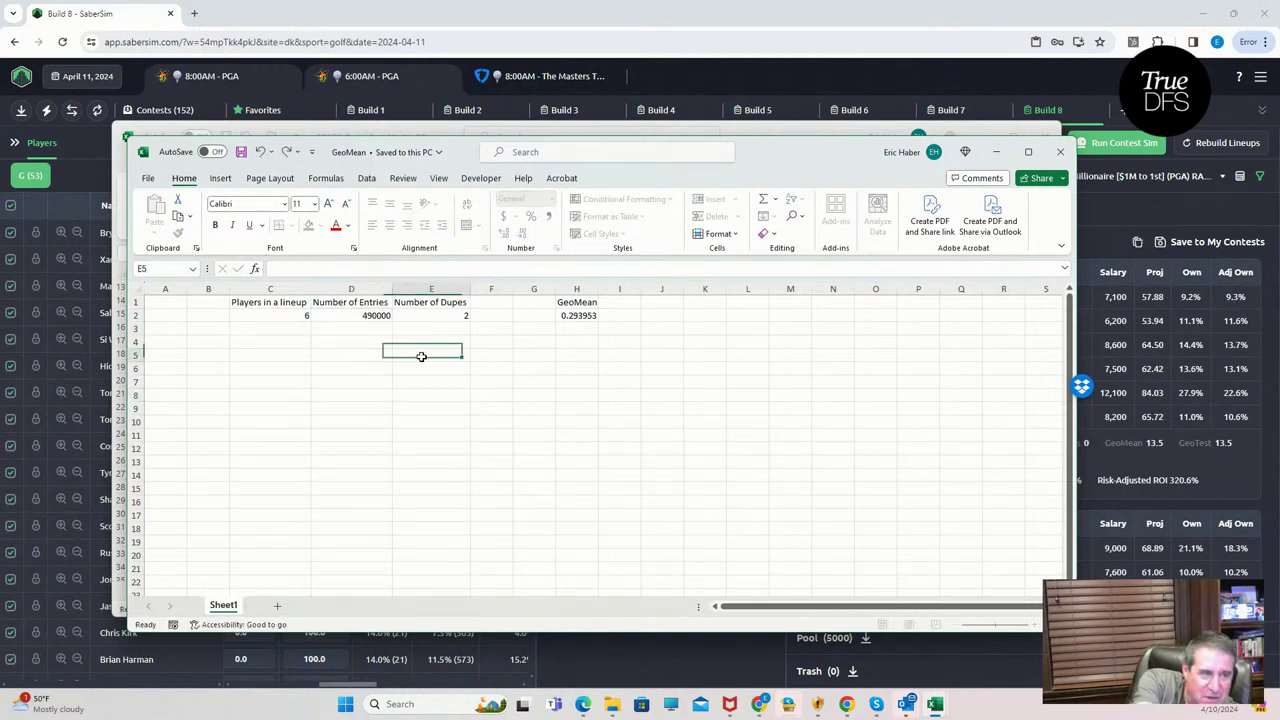
text(1)
key(Return)
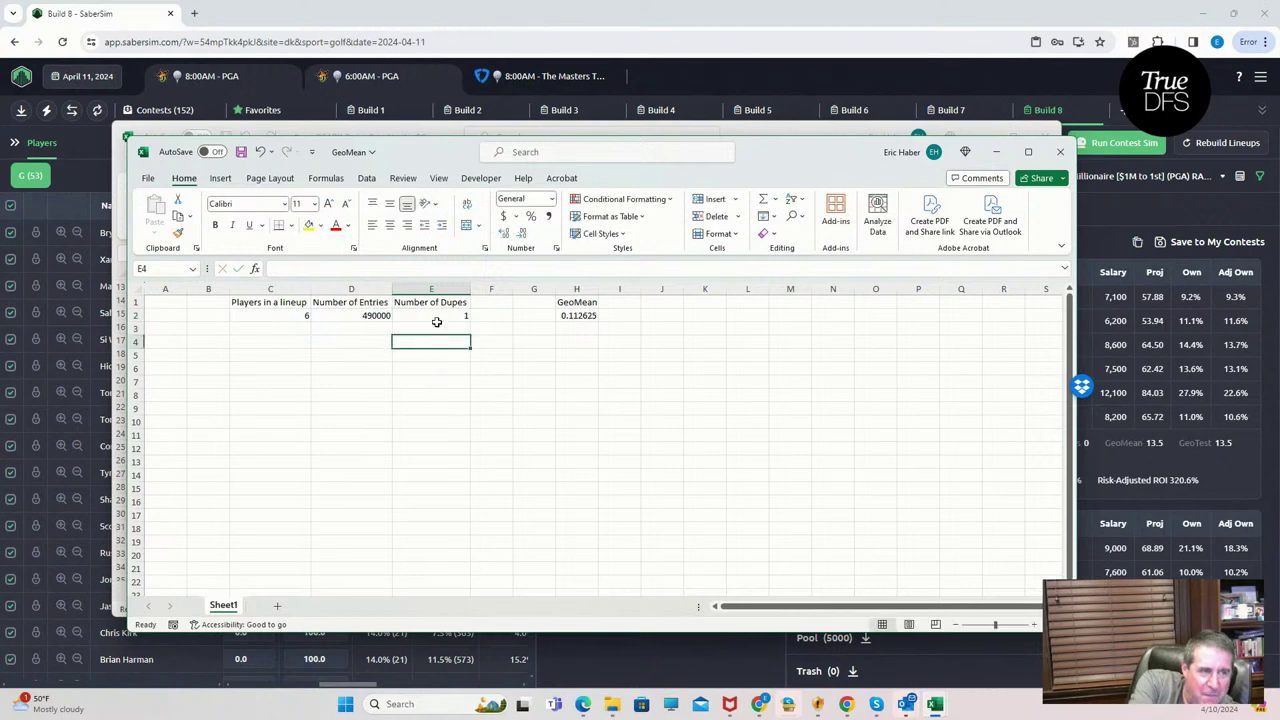
click(438, 316)
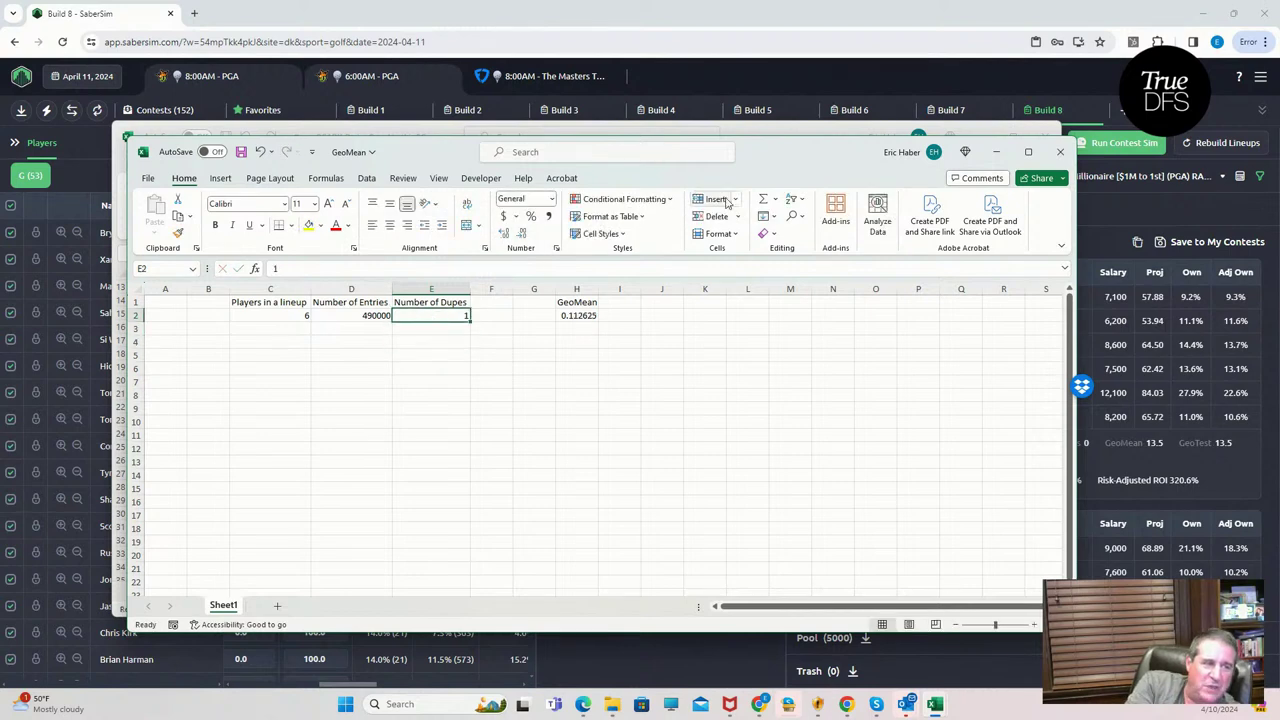
Step: Minimize the GeoMean and PGADK_Proj workbooks to return to SaberSim
mouse_move(833, 155)
mouse_down()
mouse_move(800, 162)
mouse_move(928, 162)
mouse_move(823, 160)
mouse_up()
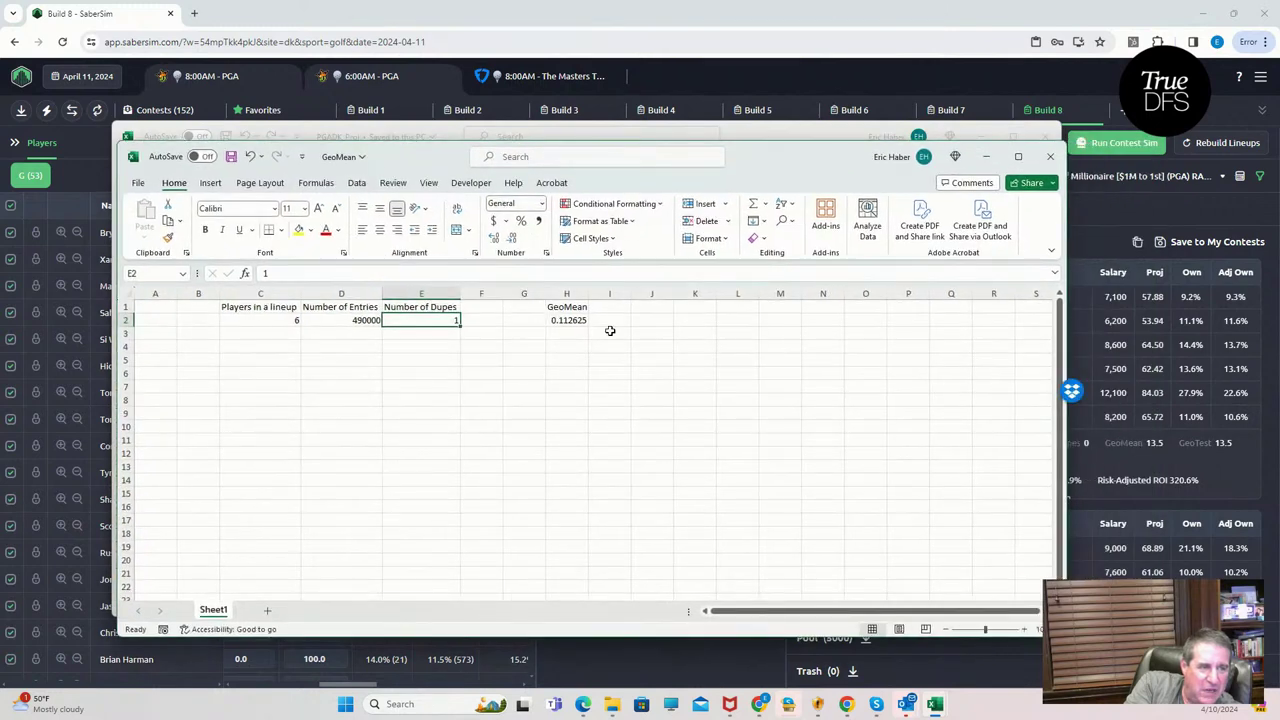
click(985, 158)
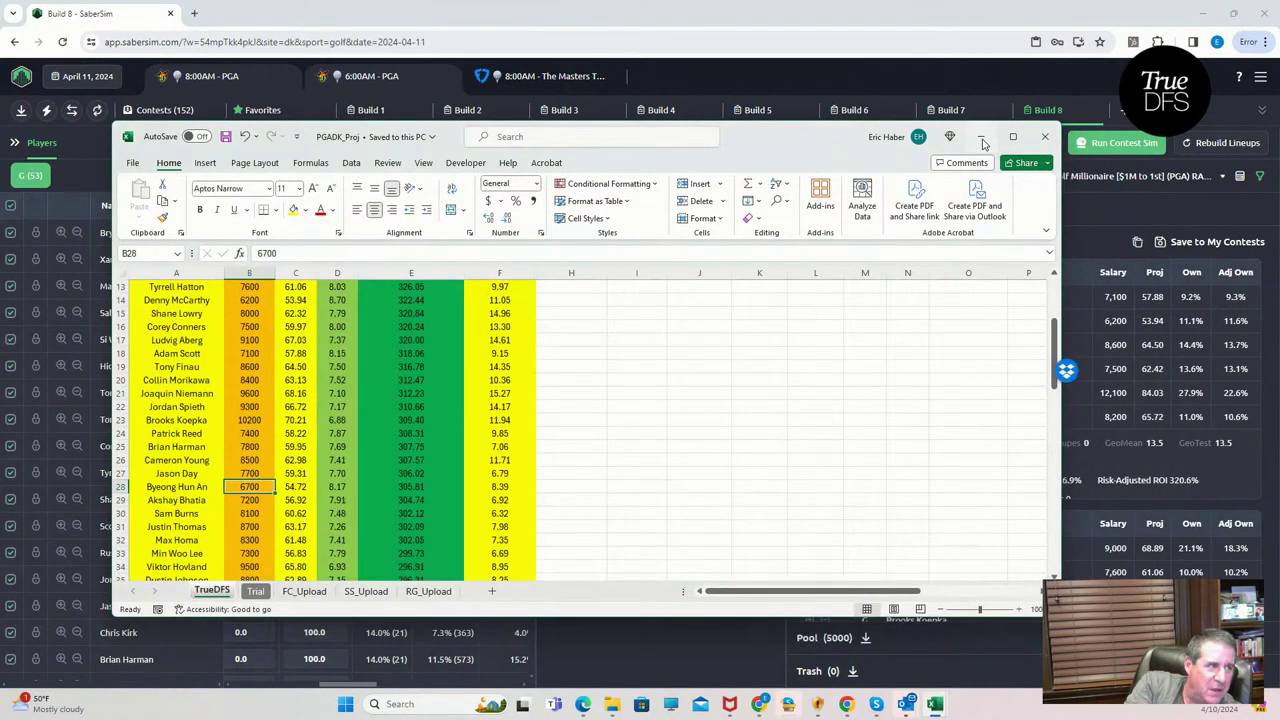
click(986, 145)
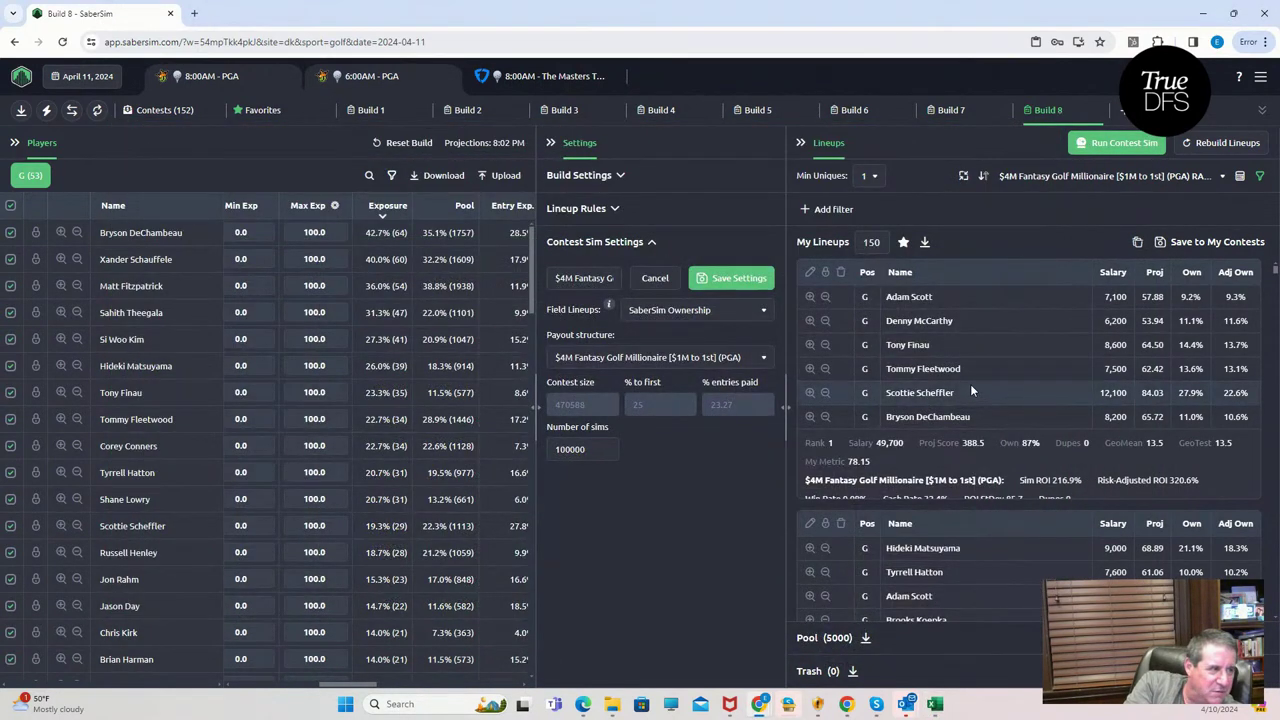
Step: Add and save a lineup pool filter that shows lineups with GeoMean less than 11
click(822, 209)
click(471, 358)
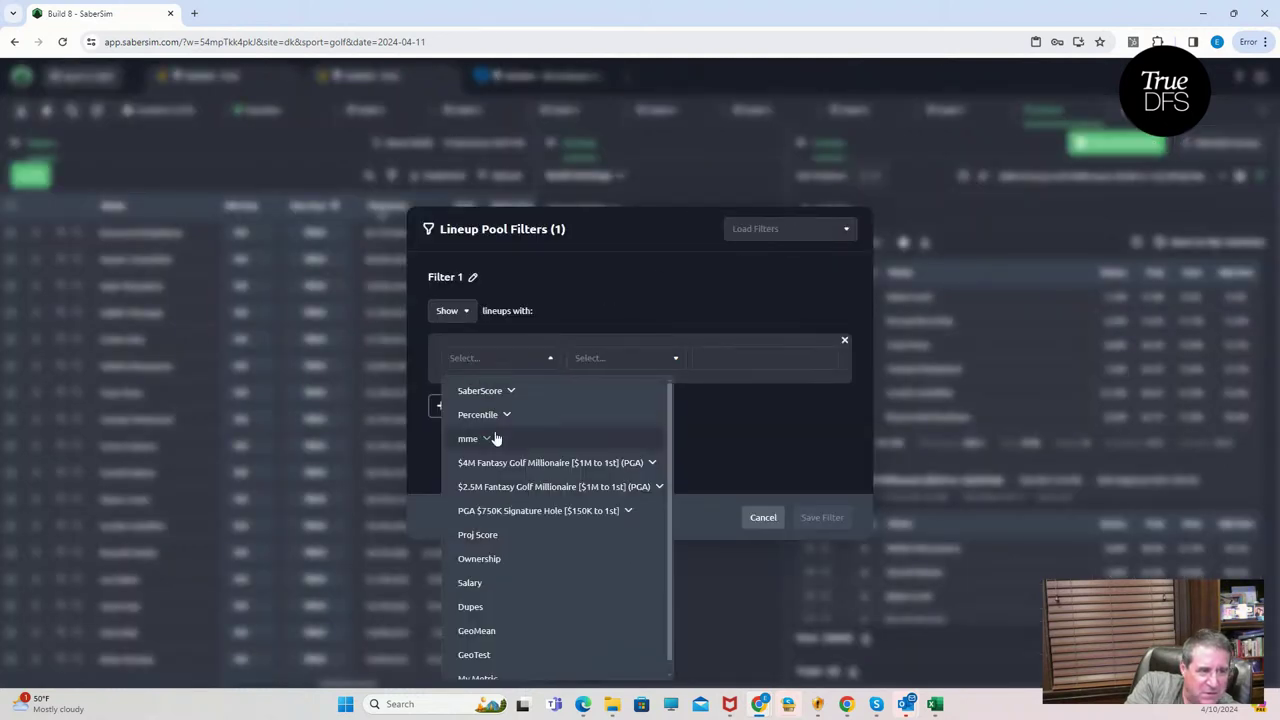
scroll(492, 663, down, 1)
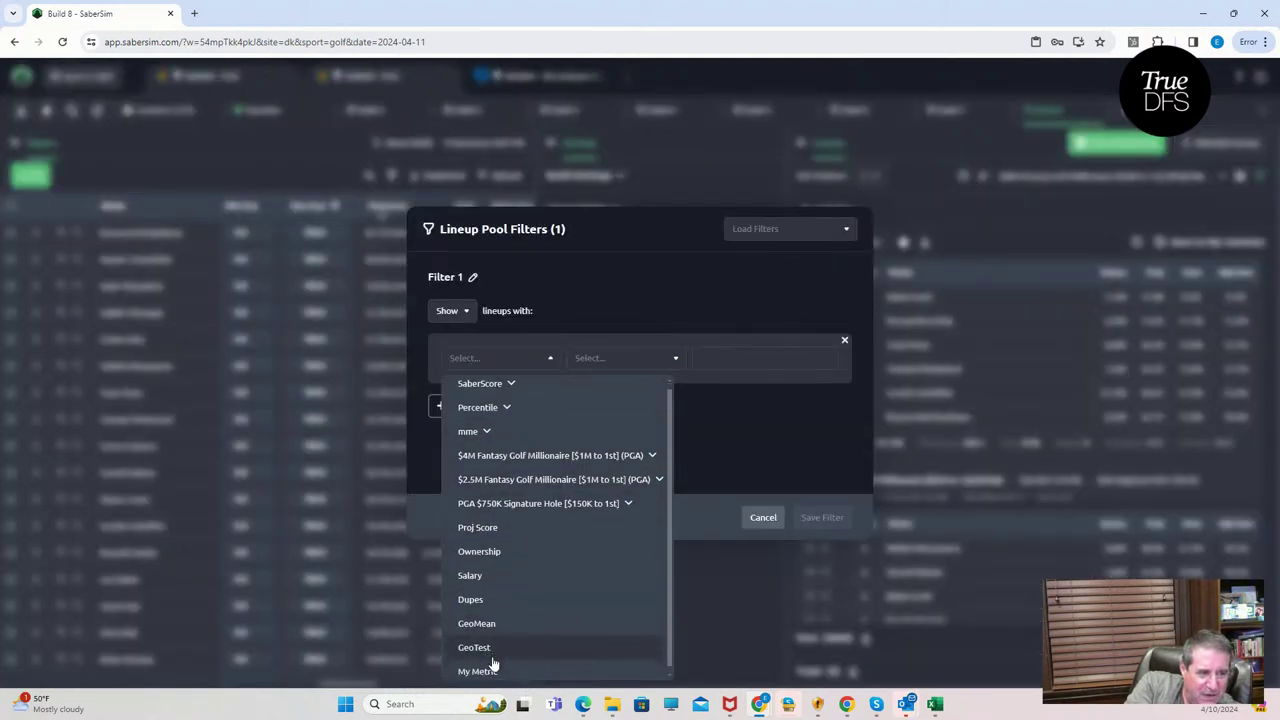
click(478, 612)
click(601, 360)
click(603, 414)
click(743, 357)
text(11)
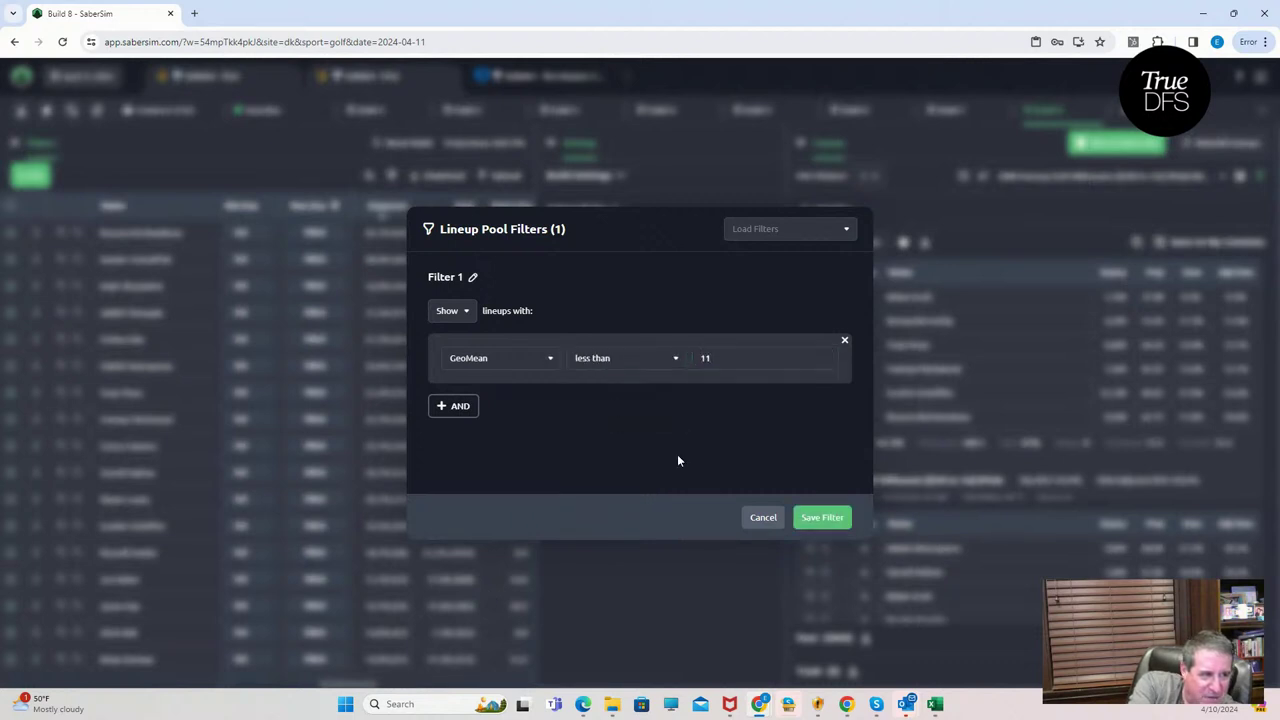
click(810, 519)
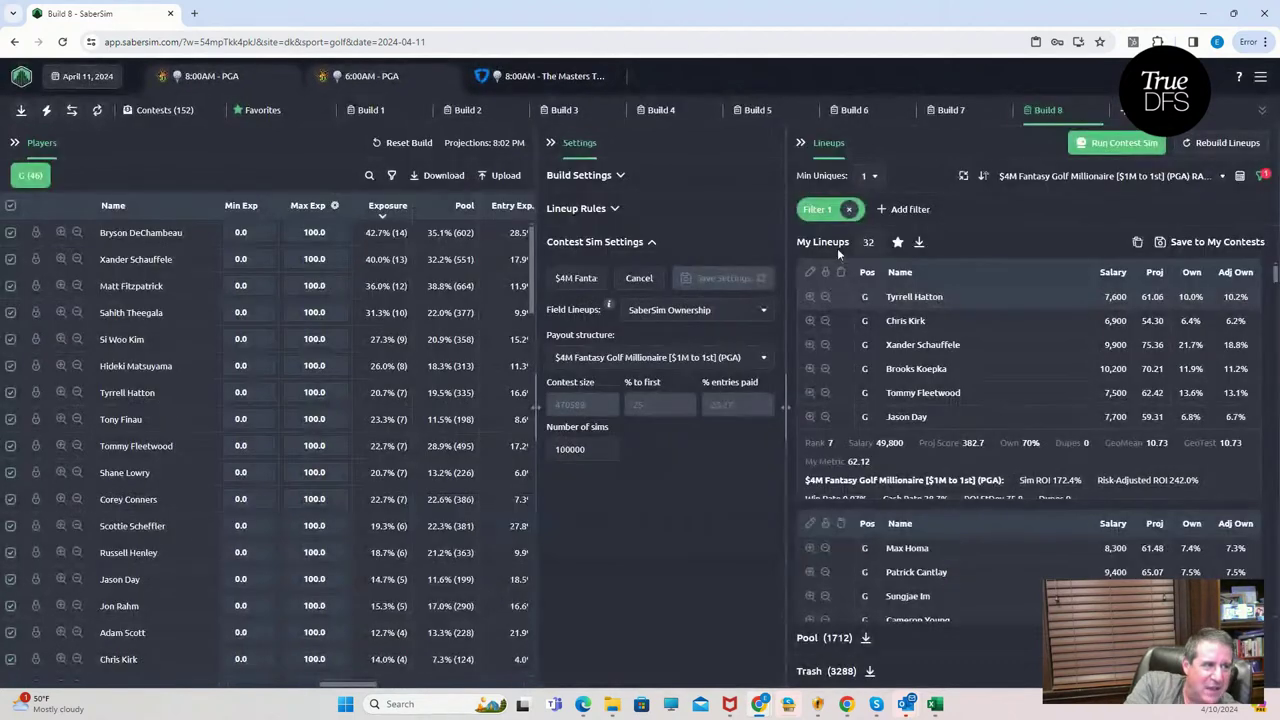